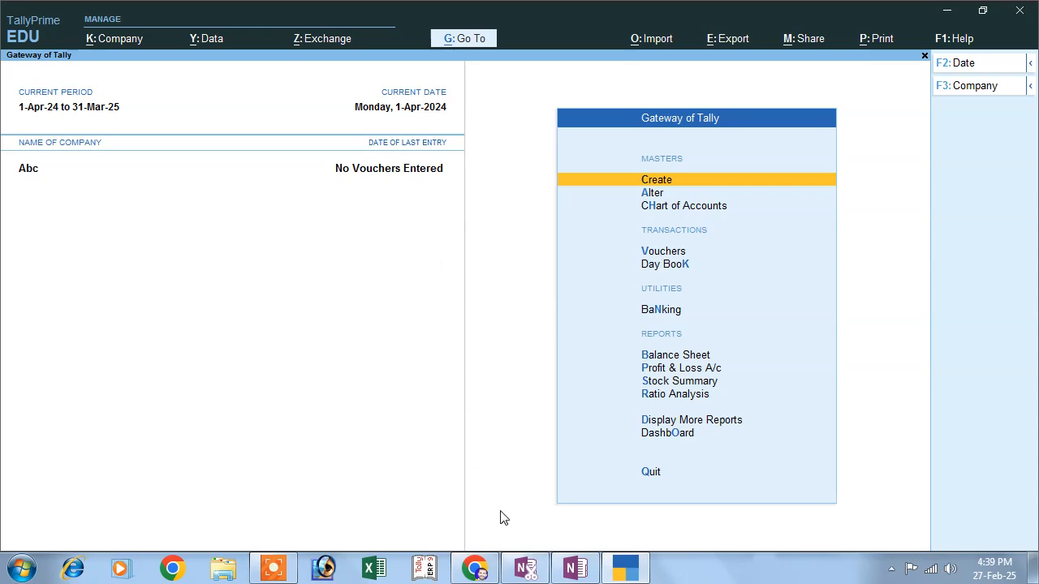
Step: Switch to the OneNote transaction list and annotate the 500000 cash-start entry with a circled F6 and Dr and Cr labels
click(574, 568)
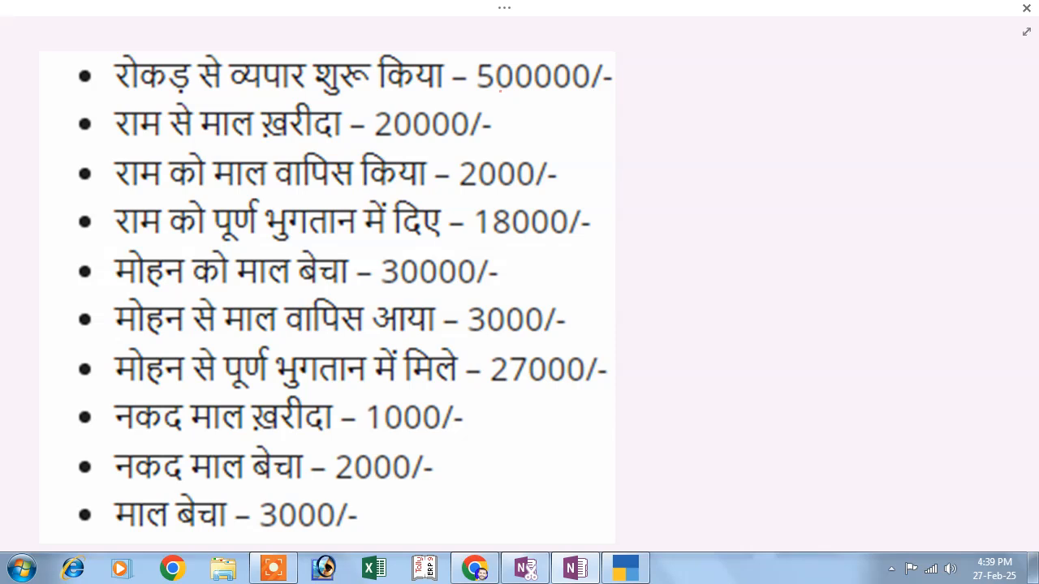
drag(503, 94, 546, 97)
mouse_move(569, 96)
mouse_down()
mouse_move(565, 118)
mouse_move(586, 93)
mouse_move(587, 108)
mouse_move(597, 84)
mouse_move(550, 102)
mouse_move(573, 136)
mouse_move(618, 102)
mouse_move(610, 93)
mouse_up()
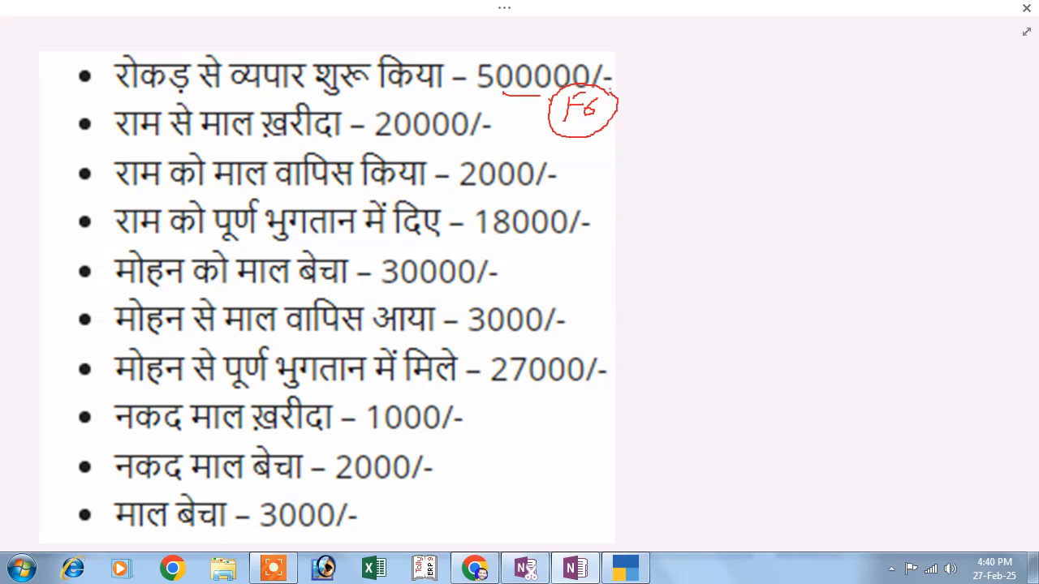
mouse_move(616, 23)
mouse_down()
mouse_move(621, 44)
mouse_move(665, 30)
mouse_move(641, 60)
mouse_move(687, 46)
mouse_up()
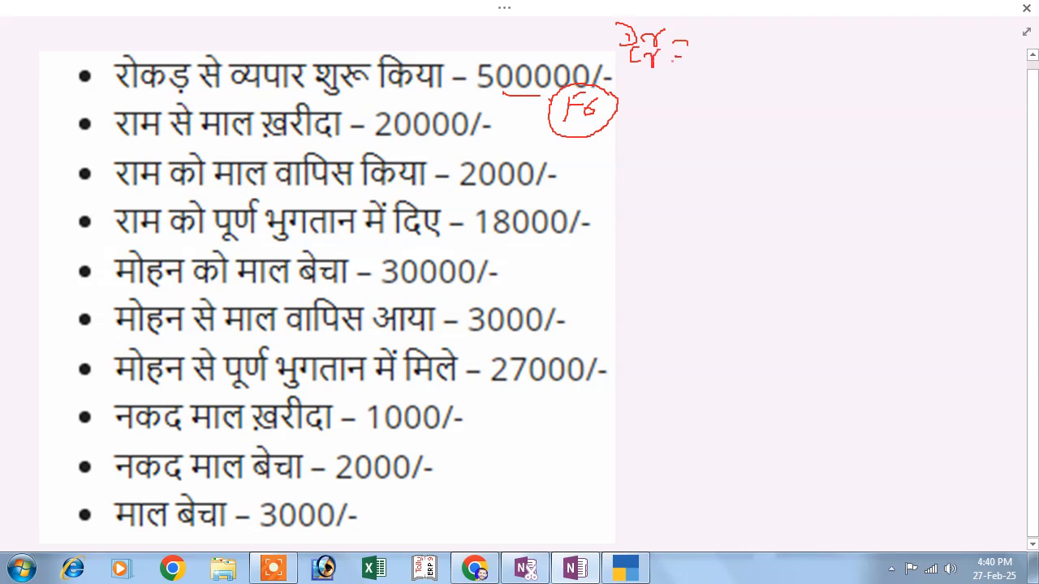
Step: Handwrite Cash beside Dr and Capital beside Cr for the 500000 entry, and underline Capital
mouse_move(712, 27)
mouse_down()
mouse_move(696, 40)
mouse_move(735, 40)
mouse_up()
mouse_move(747, 23)
mouse_down()
mouse_move(757, 47)
mouse_move(790, 39)
mouse_up()
mouse_move(705, 59)
mouse_down()
mouse_move(691, 65)
mouse_move(705, 72)
mouse_up()
drag(723, 62, 734, 77)
drag(733, 67, 761, 75)
drag(757, 65, 767, 64)
drag(777, 66, 789, 75)
click(800, 71)
click(806, 72)
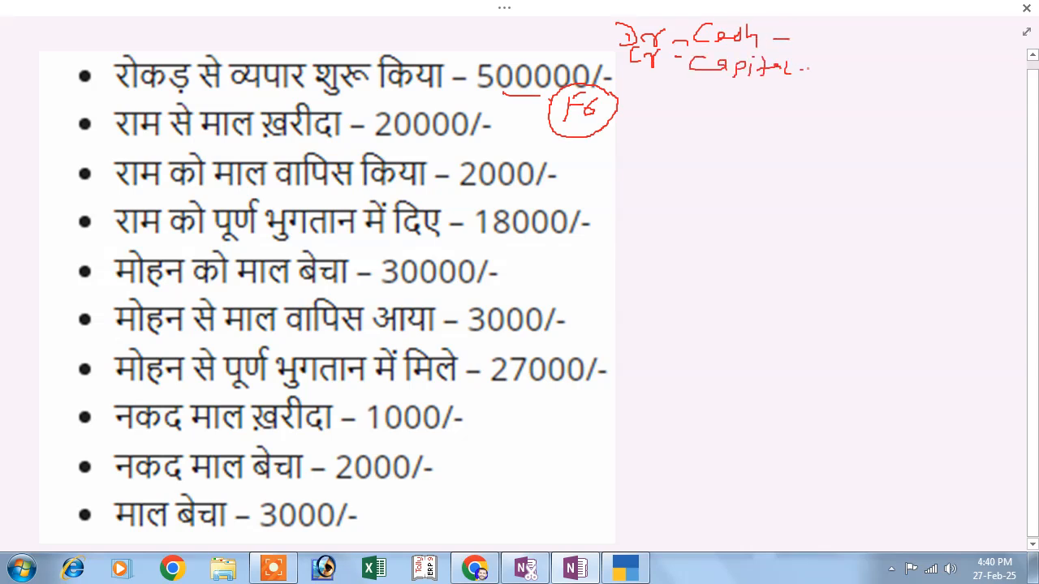
drag(729, 85, 772, 92)
Step: Switch to TallyPrime and start a new Receipt voucher
click(625, 568)
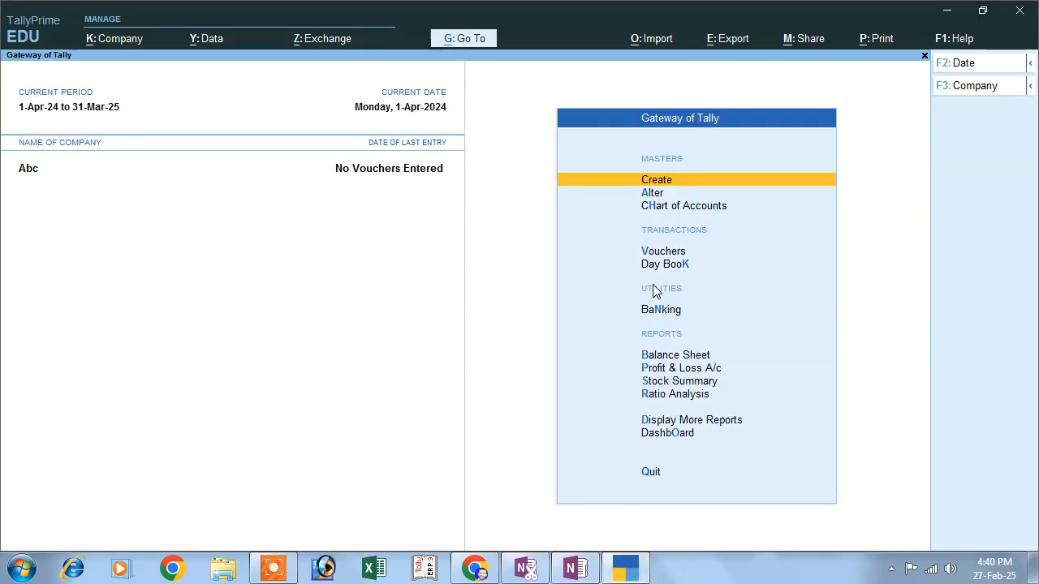
click(658, 253)
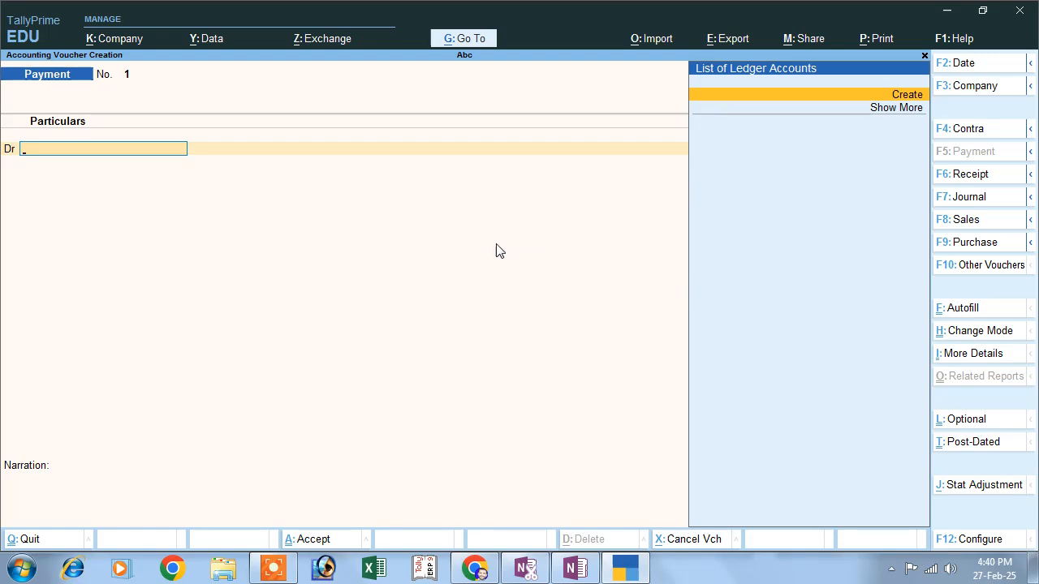
click(960, 177)
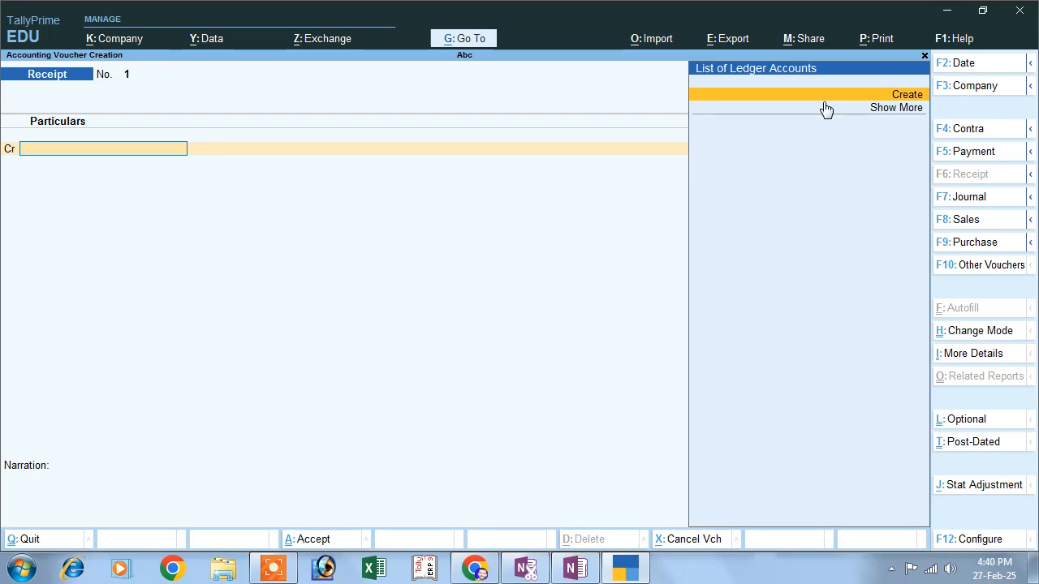
Step: Create a ledger named Capital under Capital Account, leaving the mailing, banking and tax details at their defaults
click(898, 95)
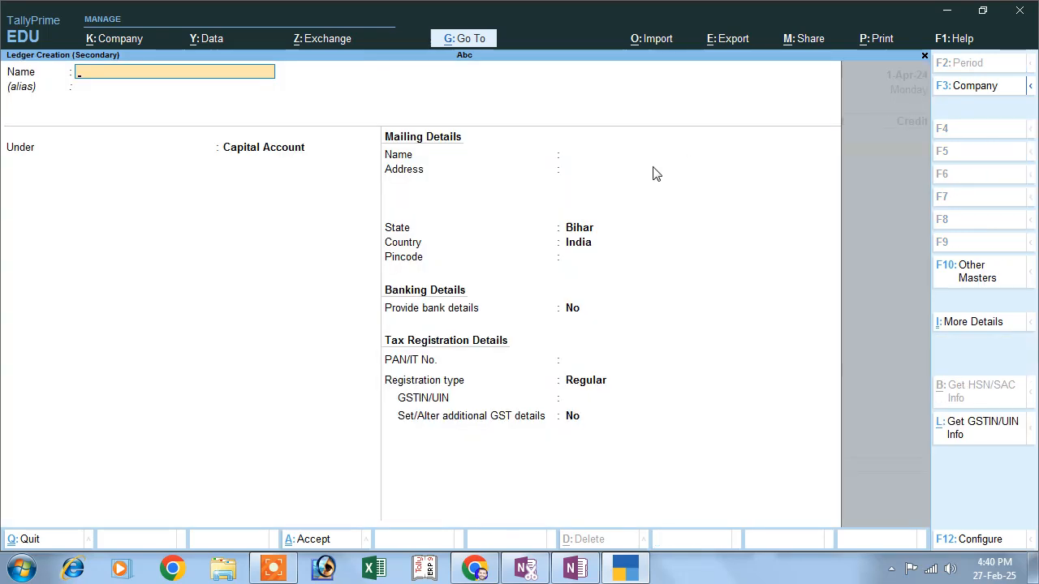
text(Capital)
key(Return)
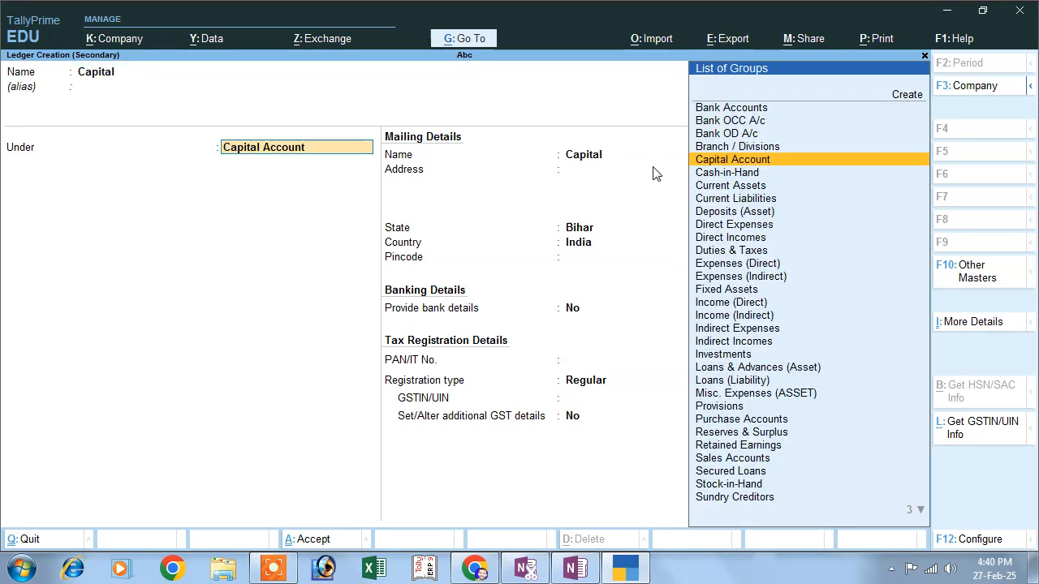
key(Return)
key(Return)
key(Return)
key(Return)
key(Return)
key(Return)
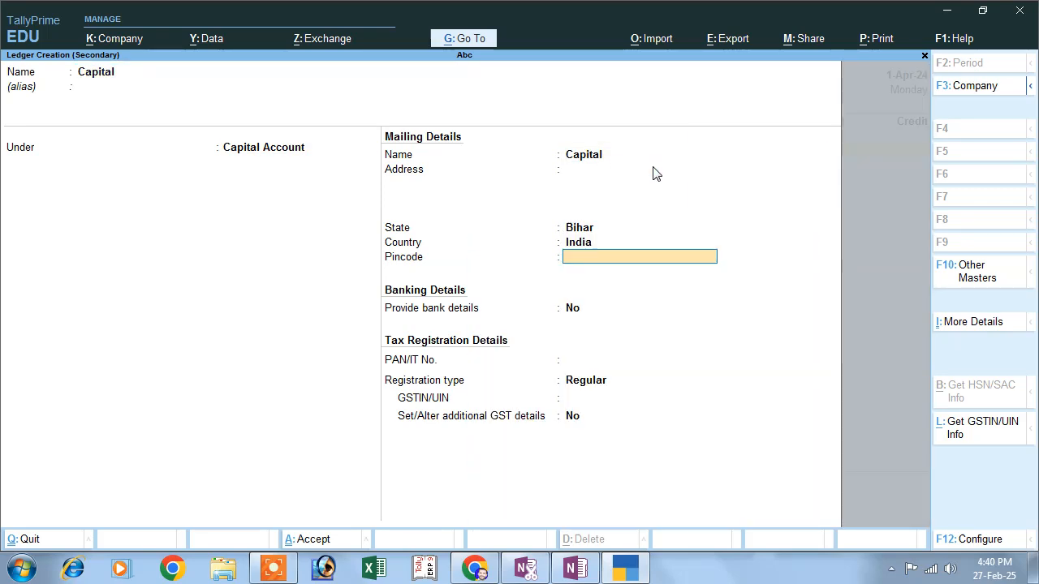
key(Return)
key(Return)
key(Return)
key(Return)
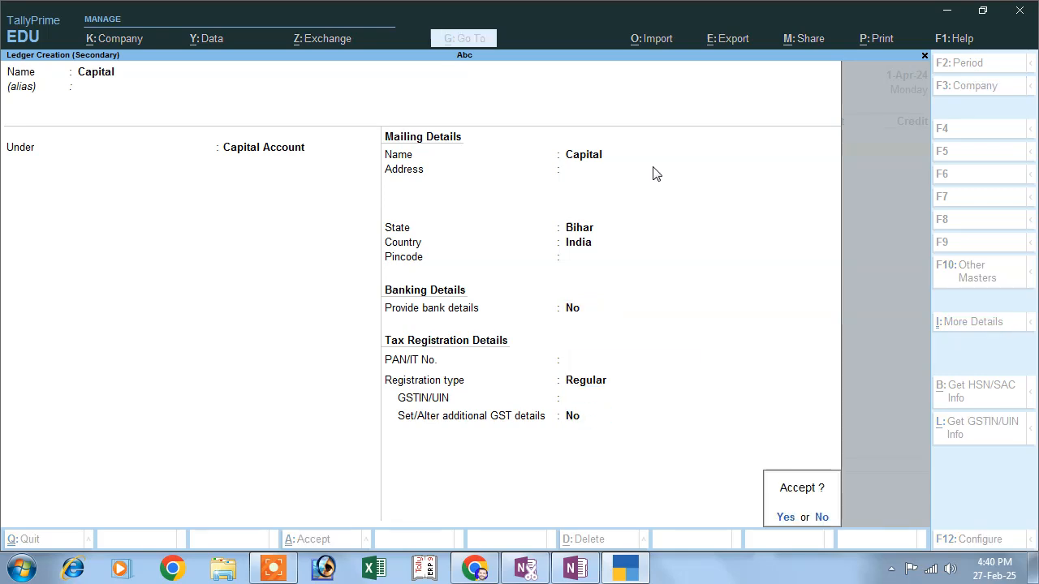
Step: Credit Capital with 5,00,000, debit Cash for the same amount, and save the receipt voucher without a narration
text(5)
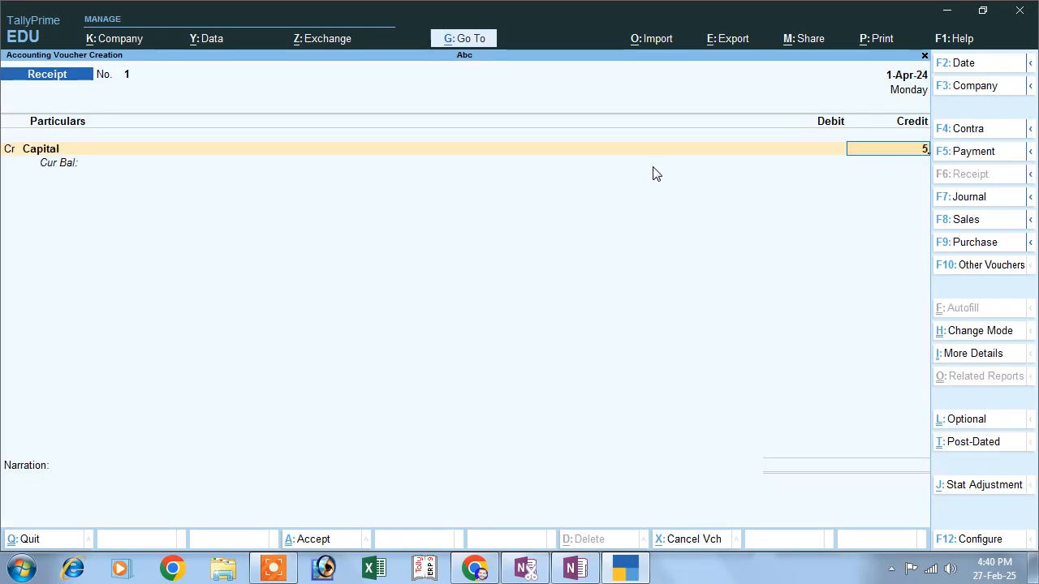
text(,00,000000)
key(Return)
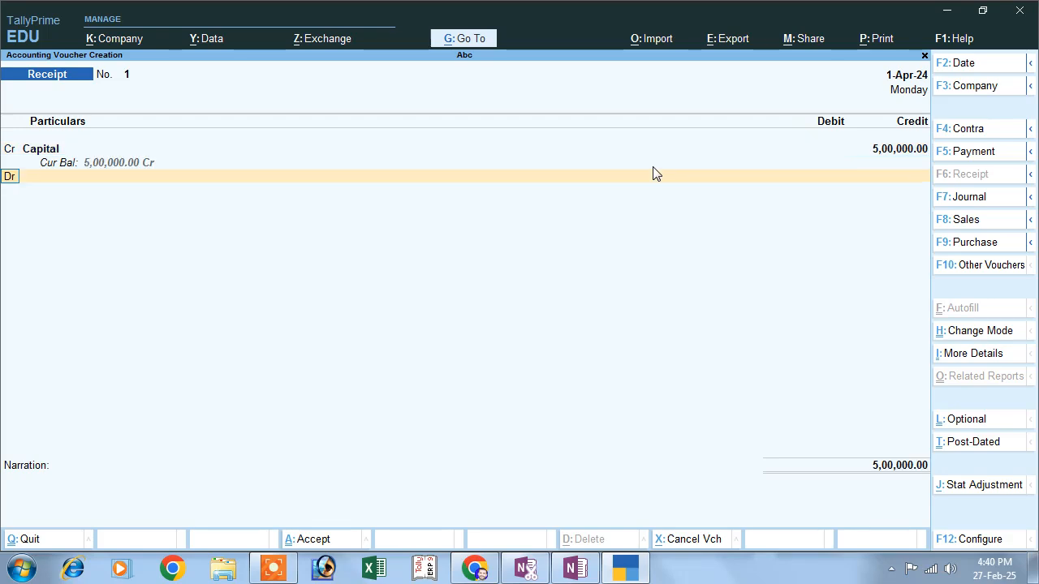
key(Return)
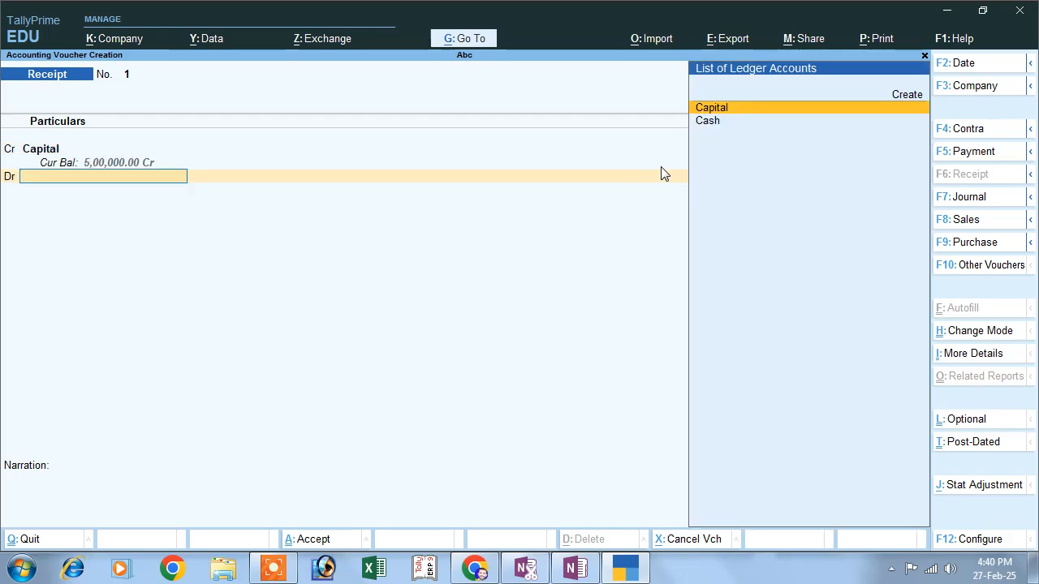
click(711, 122)
key(Return)
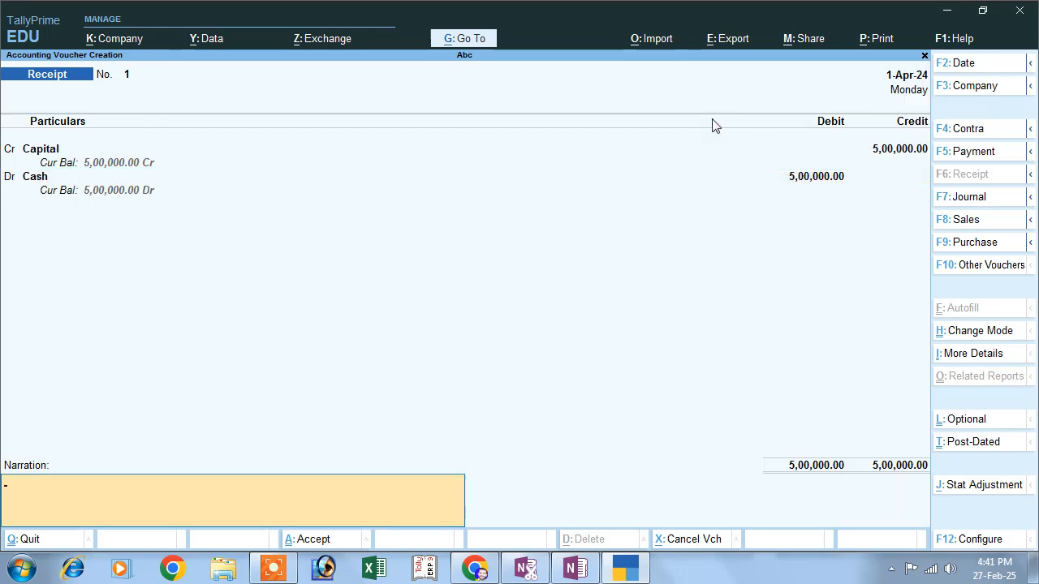
key(Return)
key(Return)
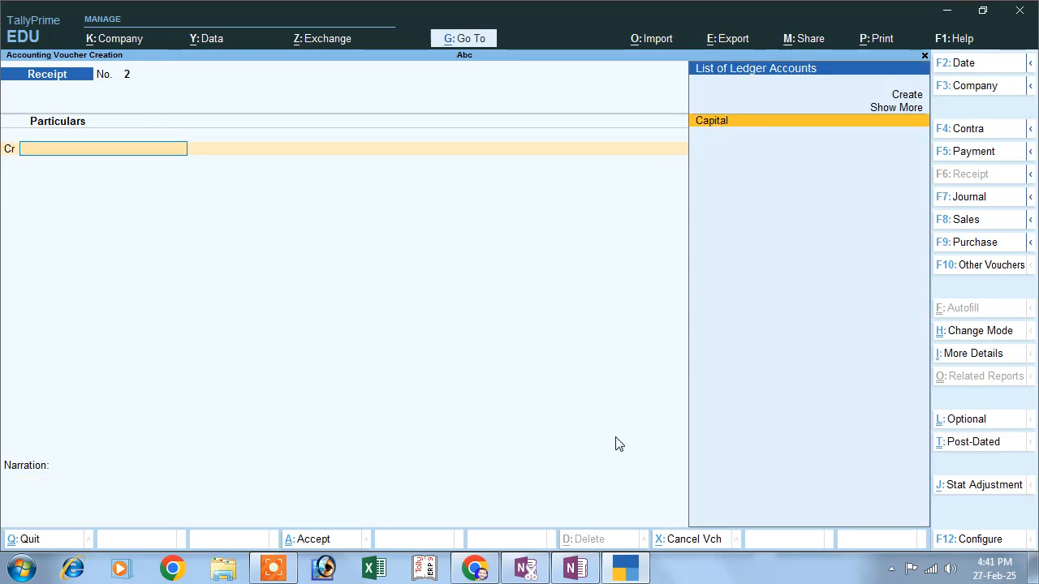
Step: Switch to the OneNote list and annotate the 20000 credit purchase entry with a circled F9, Dr and Cr labels, and Purchase
click(556, 574)
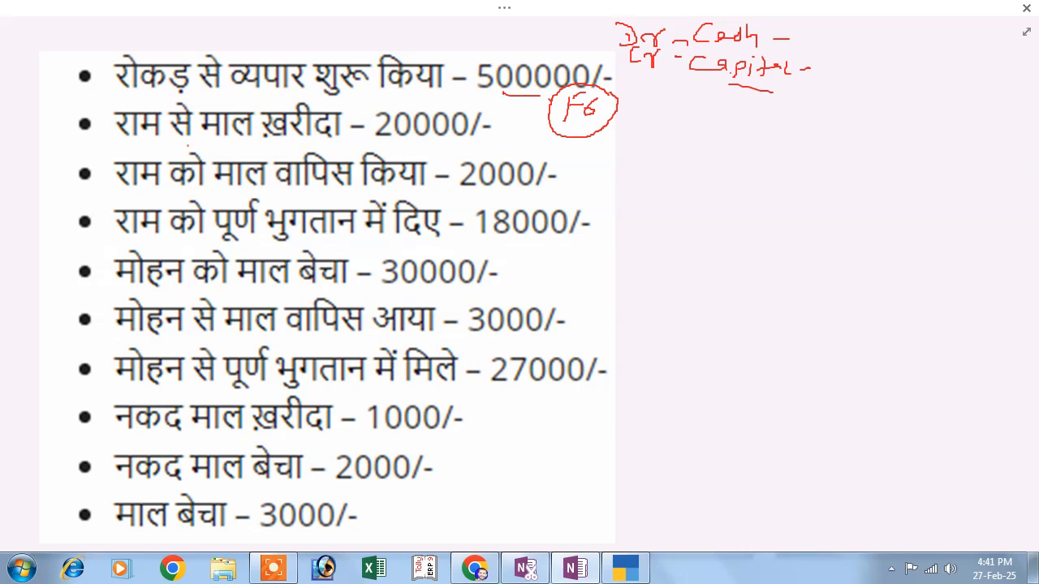
mouse_move(508, 118)
mouse_down()
mouse_move(496, 136)
mouse_move(513, 143)
mouse_move(491, 117)
mouse_move(505, 149)
mouse_move(529, 114)
mouse_up()
mouse_move(624, 104)
mouse_down()
mouse_move(633, 124)
mouse_move(657, 111)
mouse_move(626, 141)
mouse_move(681, 126)
mouse_up()
drag(654, 158, 669, 158)
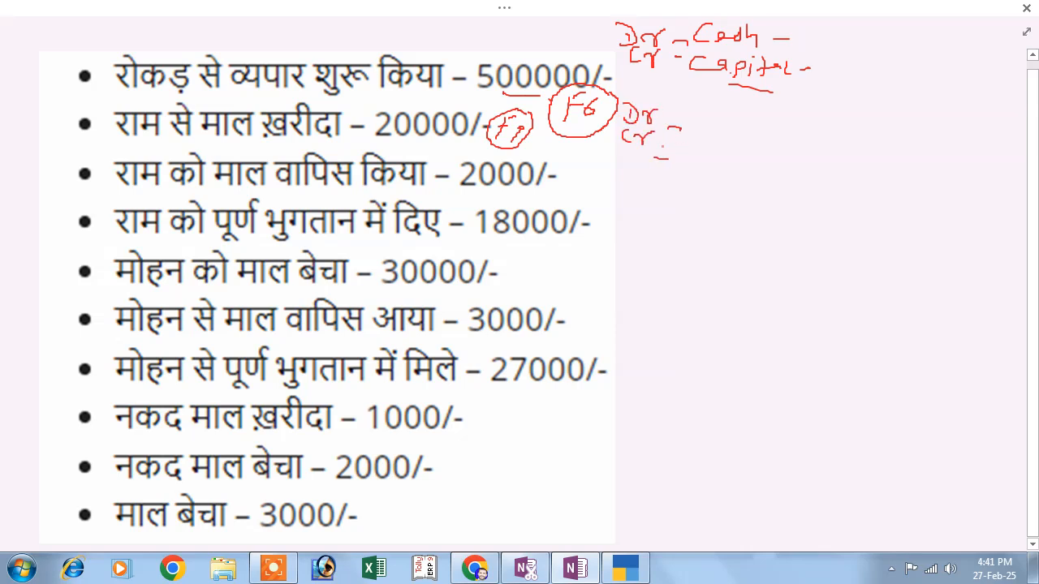
mouse_move(691, 120)
mouse_down()
mouse_move(691, 148)
mouse_move(698, 128)
mouse_move(742, 138)
mouse_move(753, 126)
mouse_move(792, 146)
mouse_up()
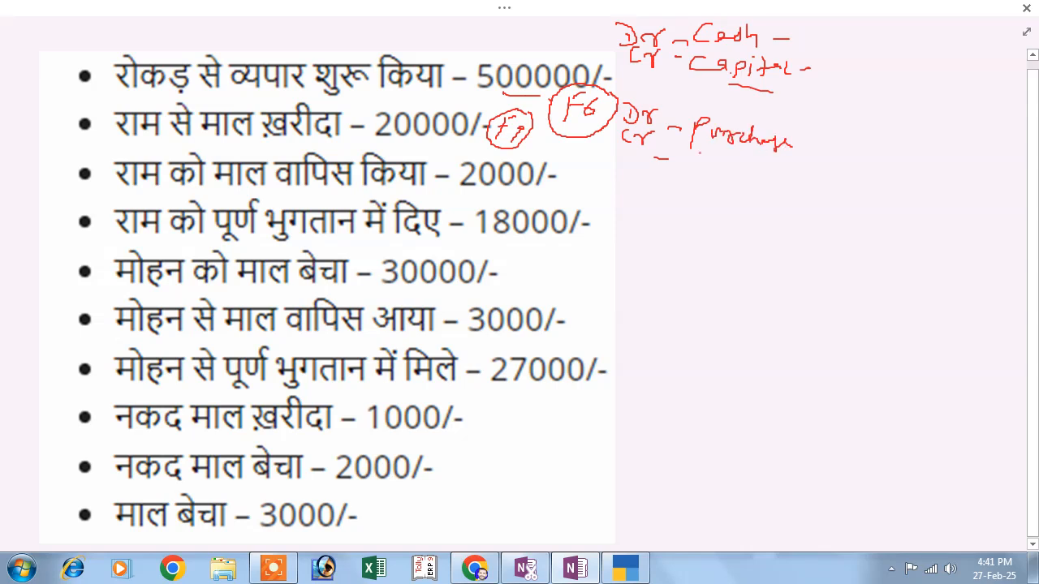
mouse_move(683, 183)
mouse_down()
mouse_move(706, 167)
mouse_move(751, 176)
mouse_up()
Step: Switch to TallyPrime and start a Purchase voucher in As Voucher mode with supplier invoice number 1 dated 1-Apr-24
click(626, 568)
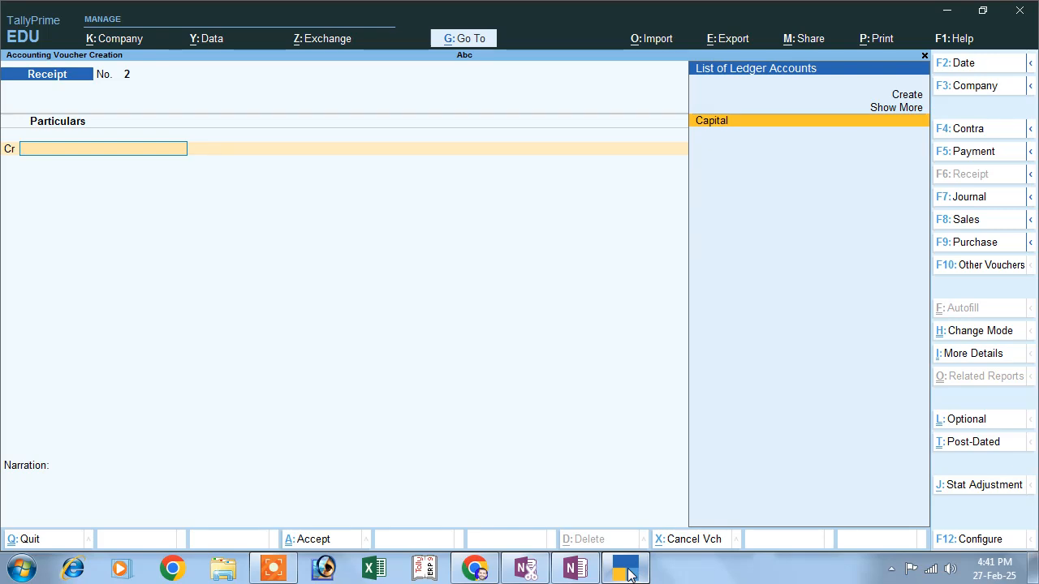
click(974, 249)
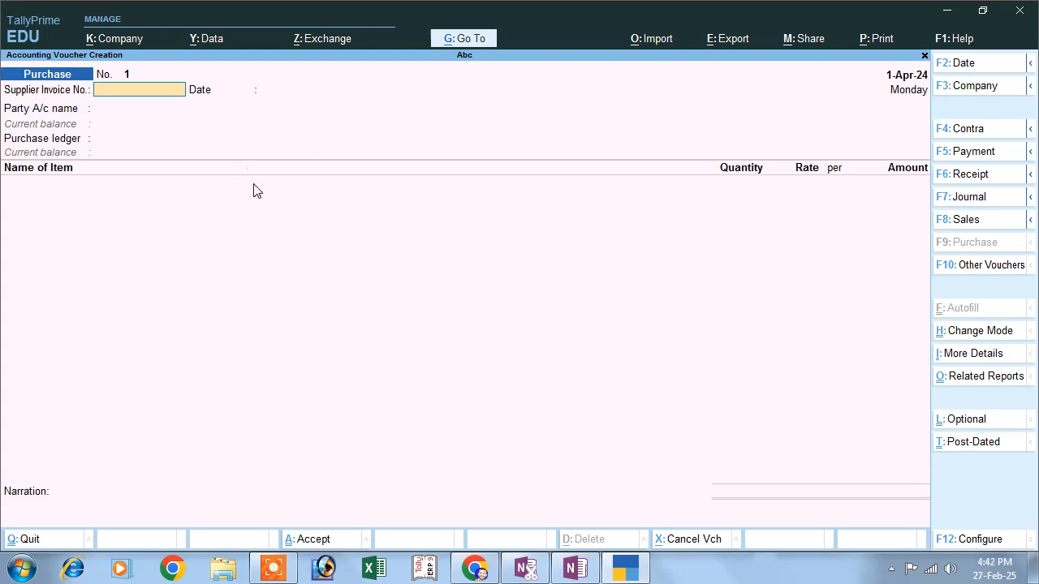
click(963, 333)
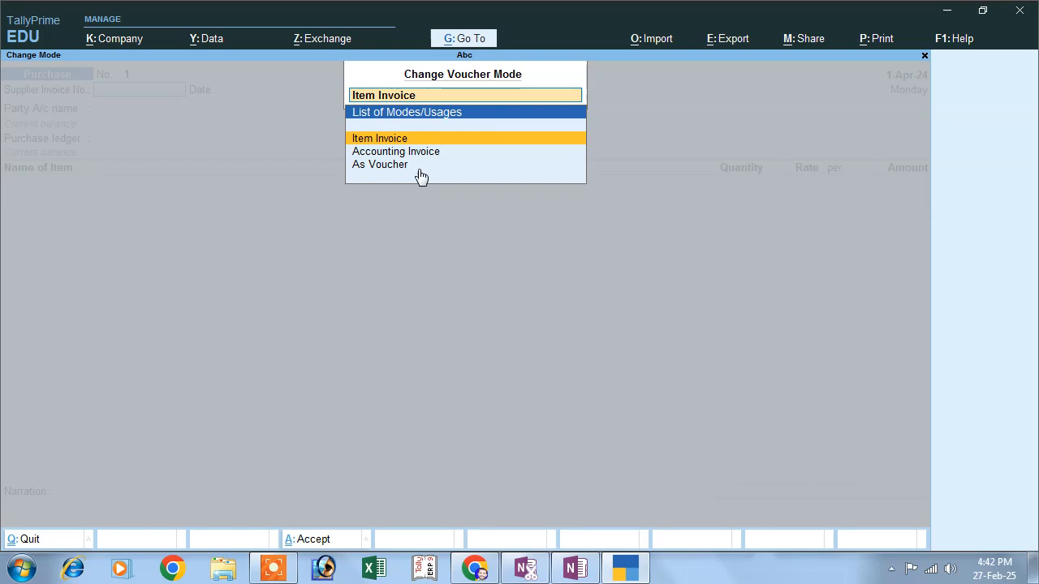
click(369, 168)
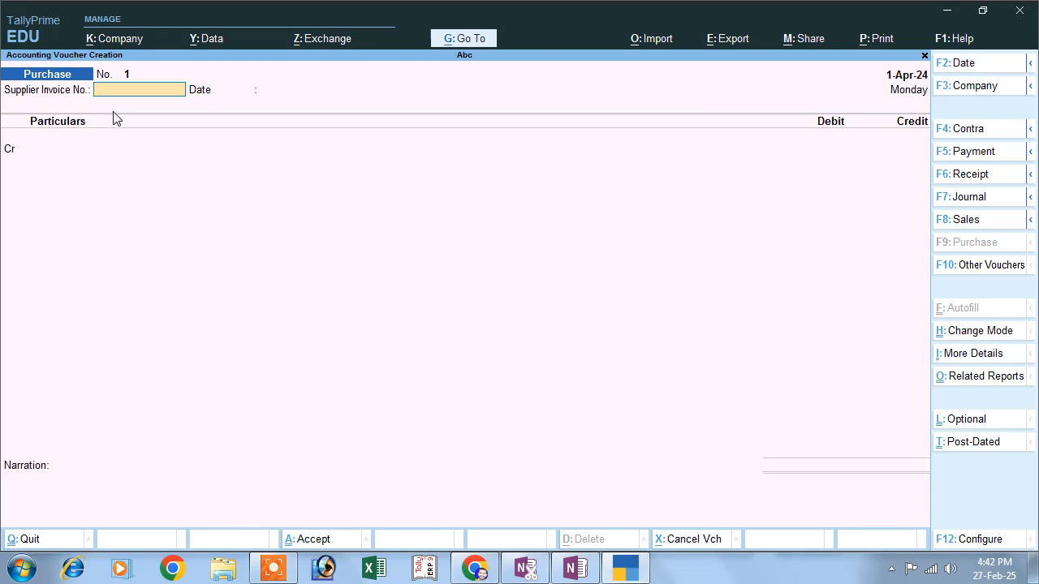
key(Return)
key(Return)
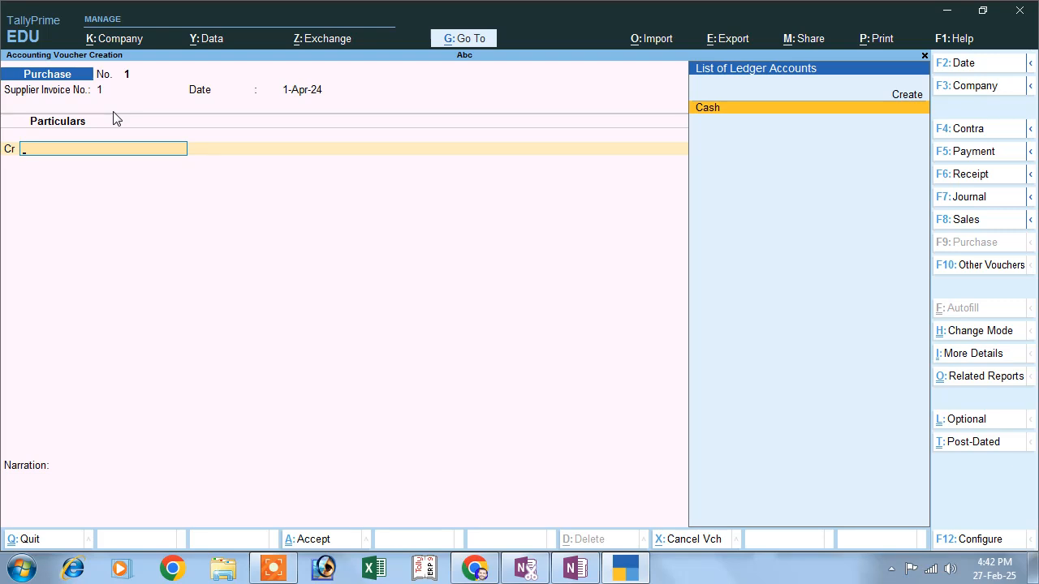
Step: Start a new ledger from the credit line with the supplier's name and place it under Sundry Creditors
click(896, 94)
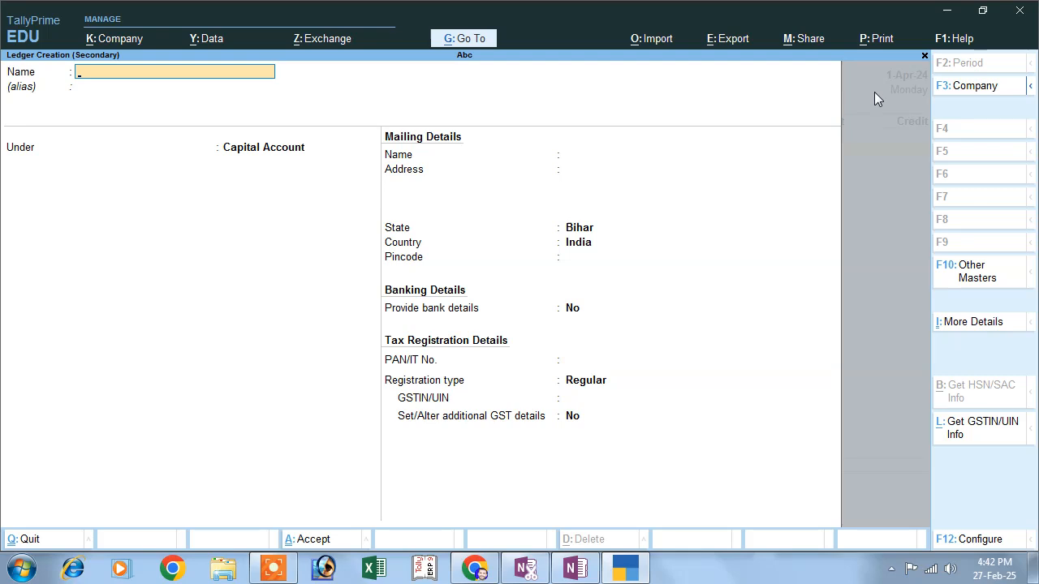
text(Ram)
key(Return)
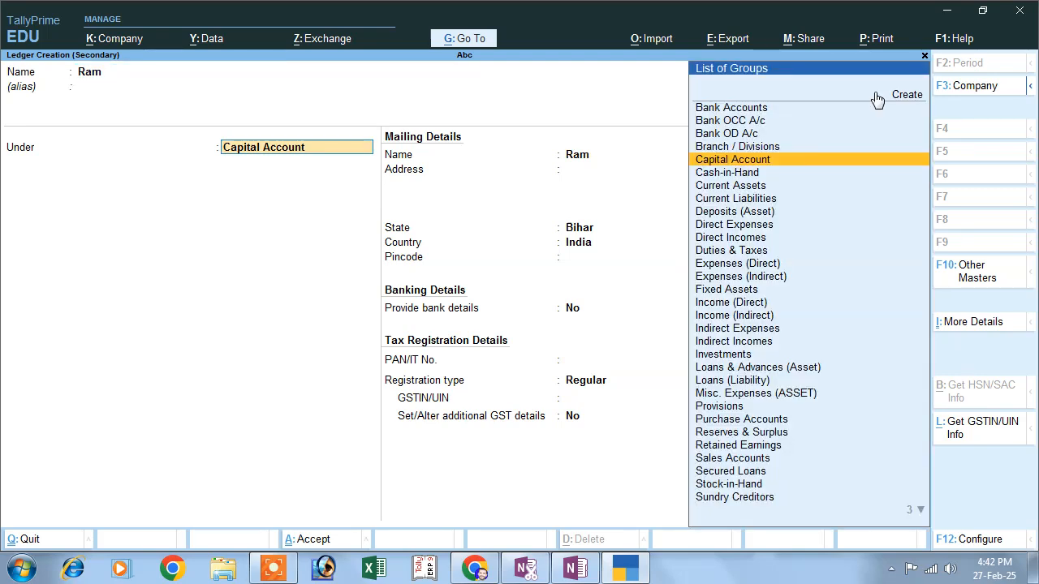
text(S)
key(Down)
key(Down)
key(Down)
key(Return)
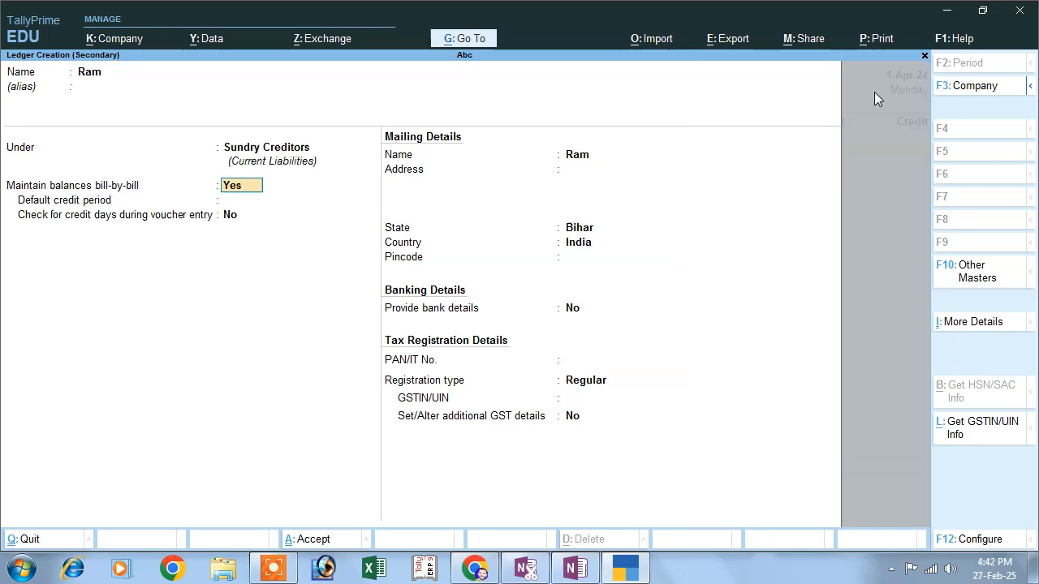
Step: Keep bill-by-bill balances on, leave the supplier ledger's remaining details at their defaults, and save the ledger
key(Return)
key(Return)
key(Return)
key(Return)
key(Return)
key(Return)
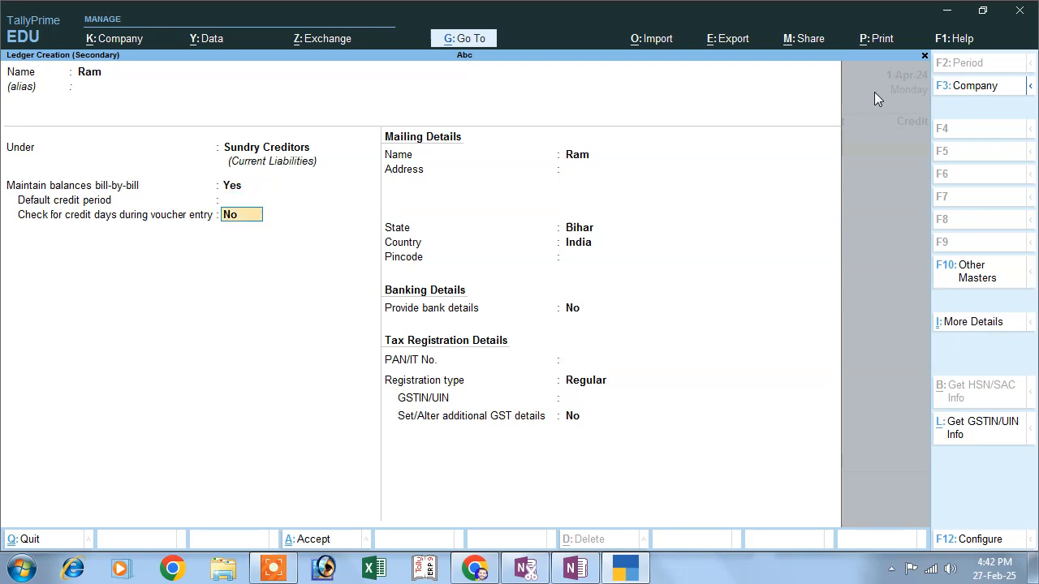
key(Return)
key(Return)
key(Return)
key(Return)
key(Return)
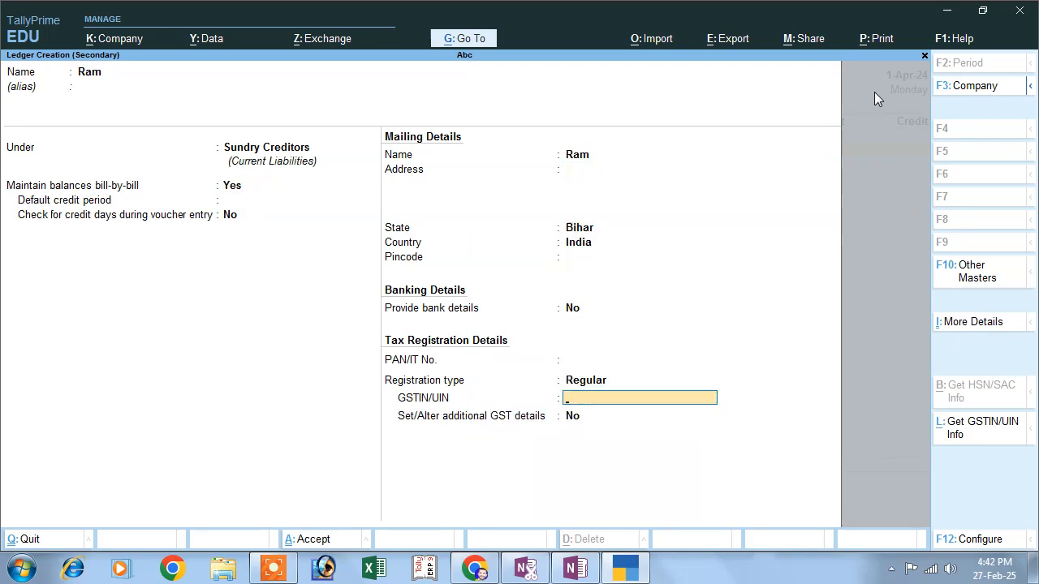
key(Return)
key(Return)
key(Return)
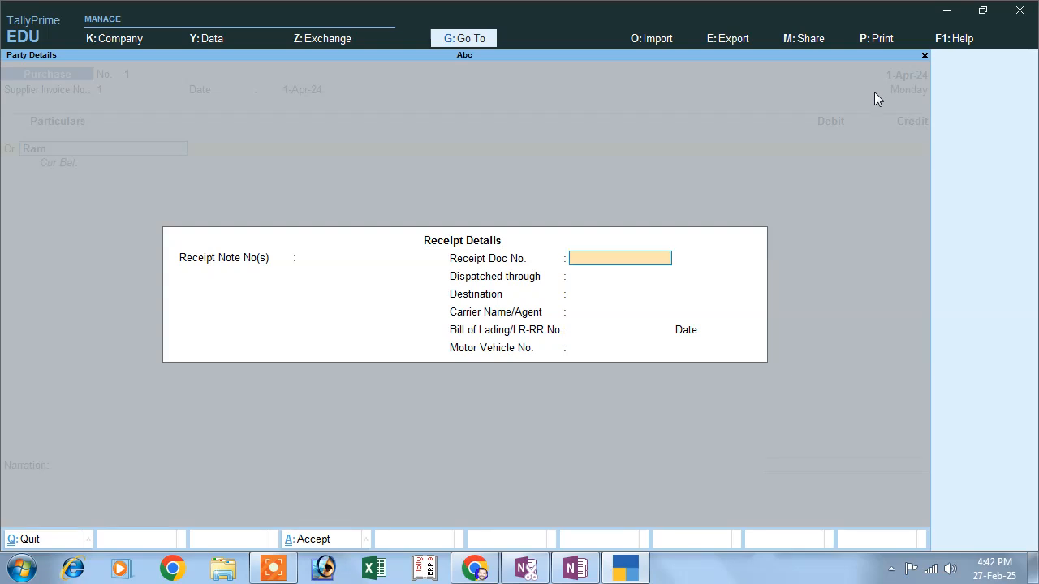
Step: Leave the purchase voucher's receipt details blank and accept the default party details
key(Return)
key(Return)
key(Return)
key(Return)
key(Return)
key(Return)
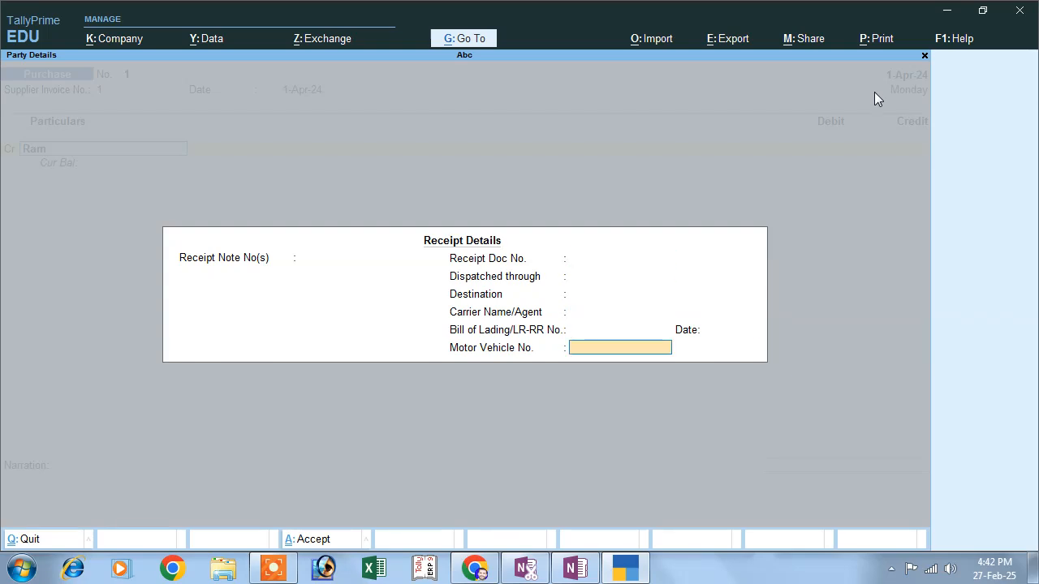
key(Return)
key(Return)
key(Return)
key(Return)
key(Return)
key(Return)
key(Return)
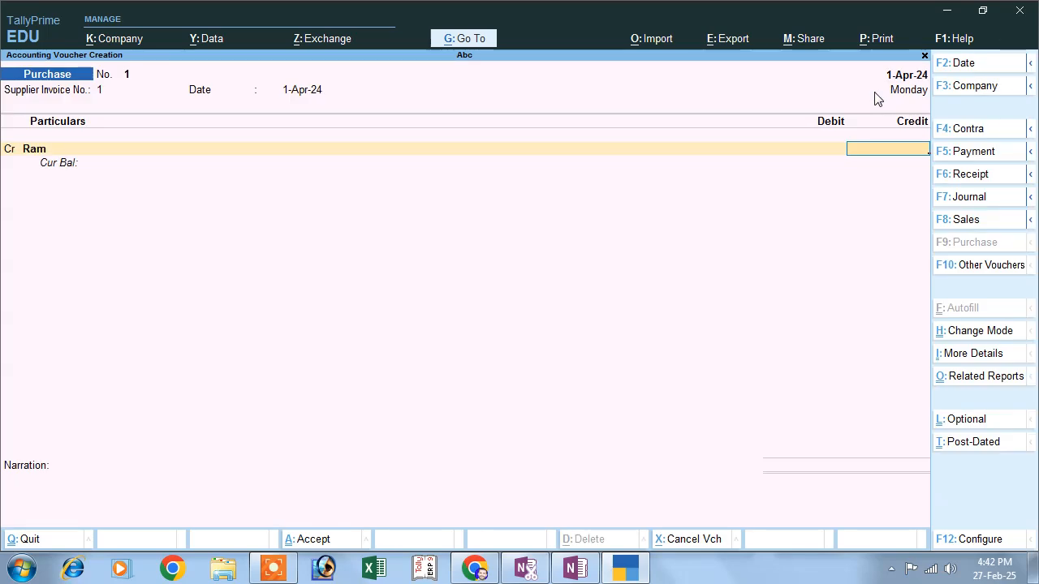
Step: Credit the supplier with 20,000 and allocate the full amount to New Ref 1
text(20000)
key(Return)
key(Return)
key(Return)
key(Return)
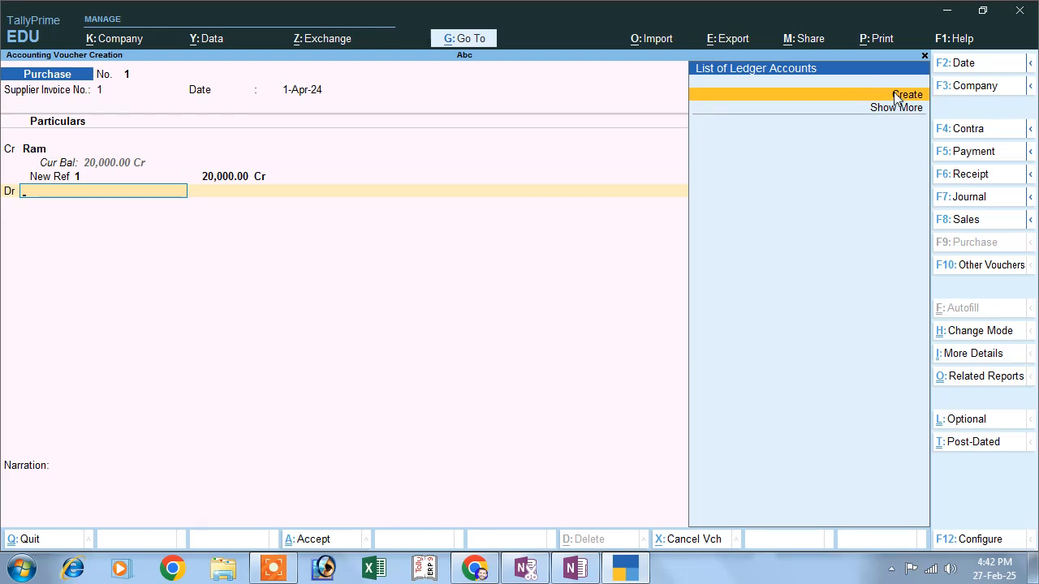
Step: Start a new ledger named Purchase from the voucher's debit line and place it under Purchase Accounts
click(893, 95)
text(Purcha)
key(Return)
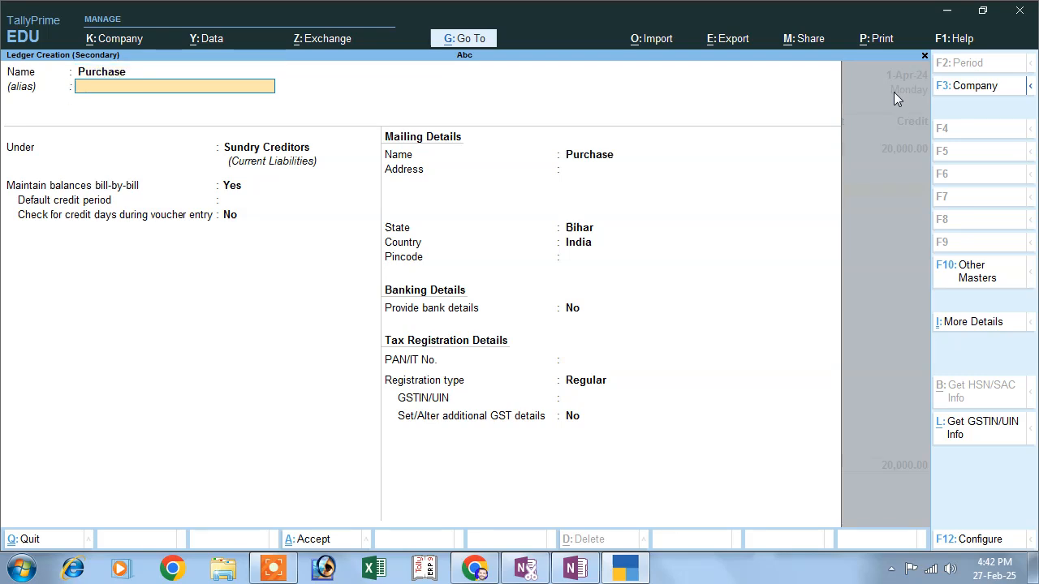
key(Return)
text(P)
key(Down)
key(Down)
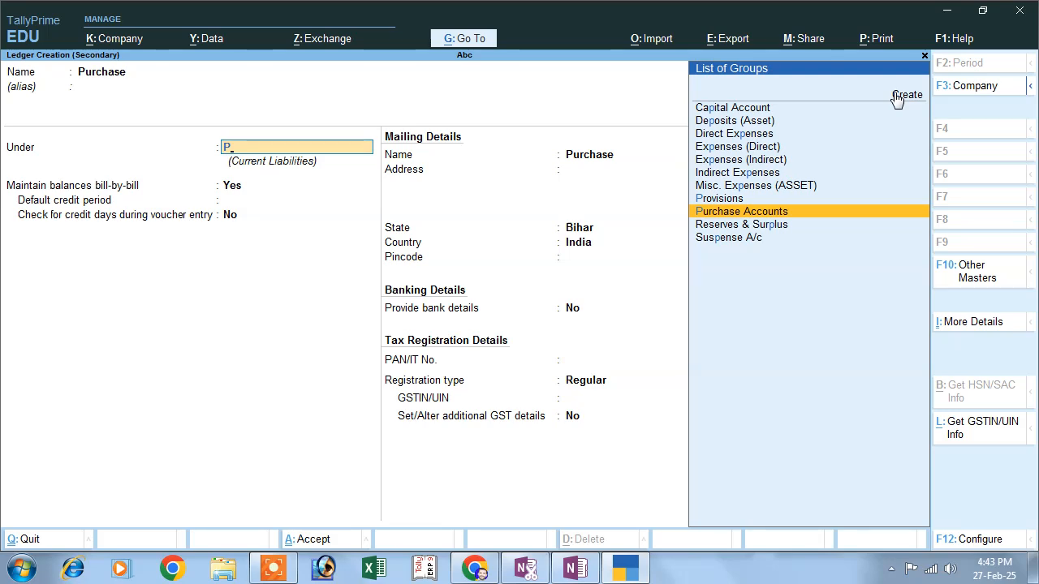
key(Return)
Step: Leave the Purchase ledger's remaining statutory and GST details at their defaults and save the ledger
key(Return)
key(Return)
key(Return)
key(Return)
key(Return)
key(Return)
key(Return)
key(Return)
key(Return)
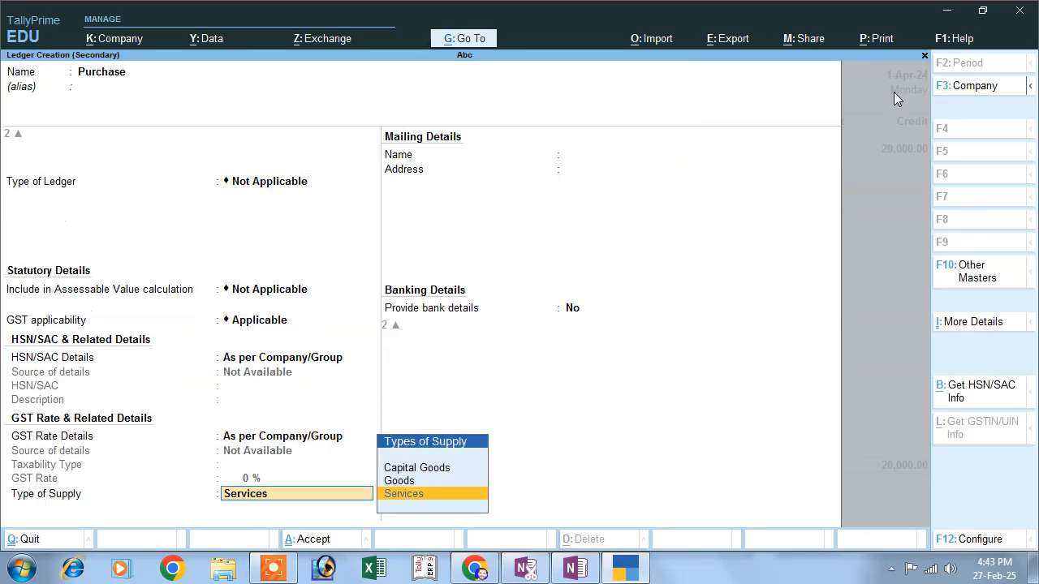
key(Escape)
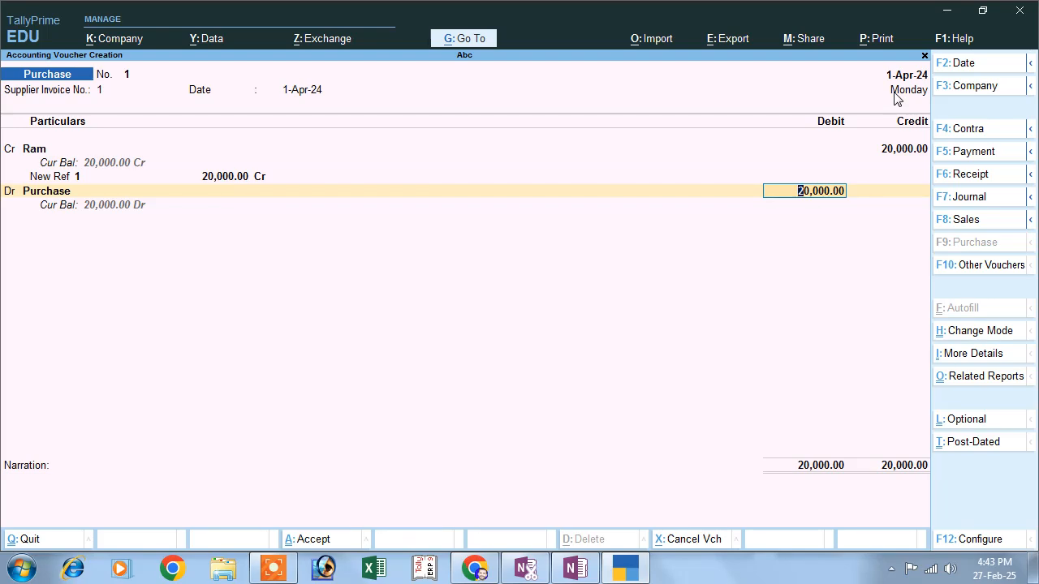
Step: Debit Purchase with 20,000, leave the narration blank, and save the purchase voucher
key(Return)
key(Return)
key(Return)
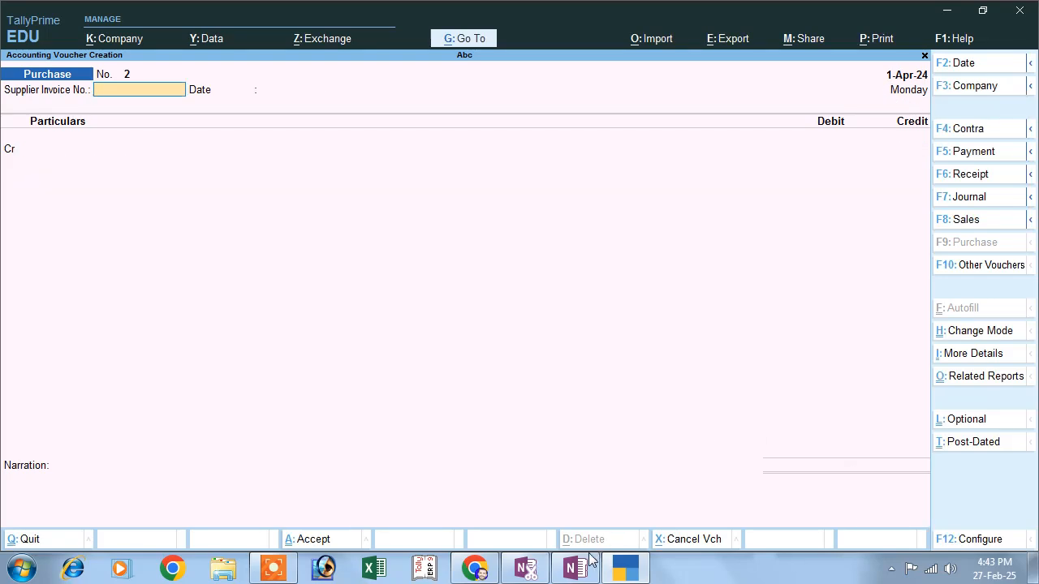
Step: Switch to the handwritten transaction notes and mark the 2000 goods return as a Debit Note, with Dr the supplier and Cr P.R
click(578, 570)
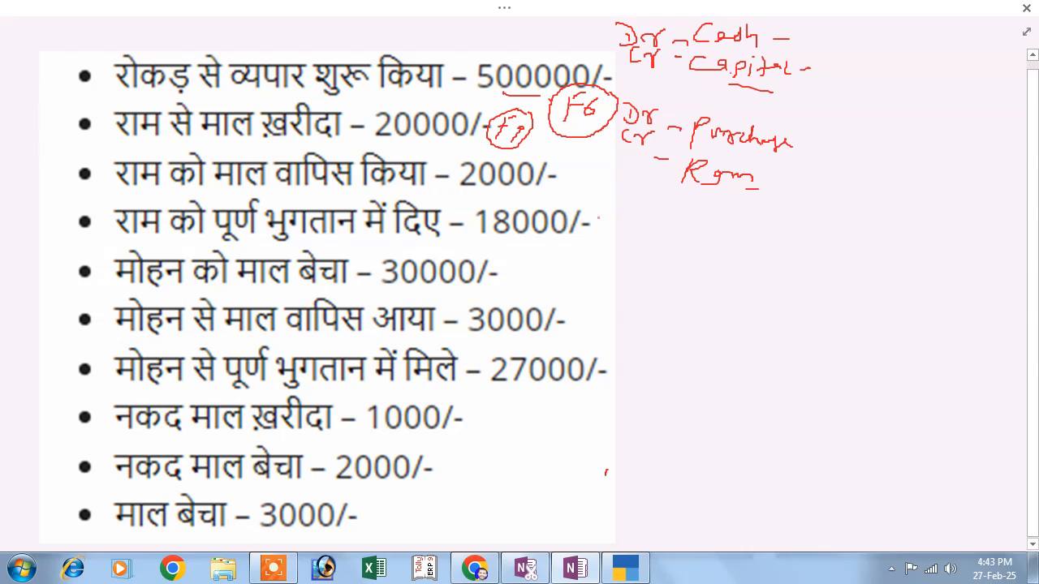
drag(518, 189, 544, 196)
mouse_move(567, 167)
mouse_down()
mouse_move(573, 185)
mouse_move(627, 182)
mouse_move(645, 198)
mouse_move(680, 197)
mouse_up()
mouse_move(656, 207)
mouse_down()
mouse_move(726, 221)
mouse_move(699, 233)
mouse_move(751, 225)
mouse_up()
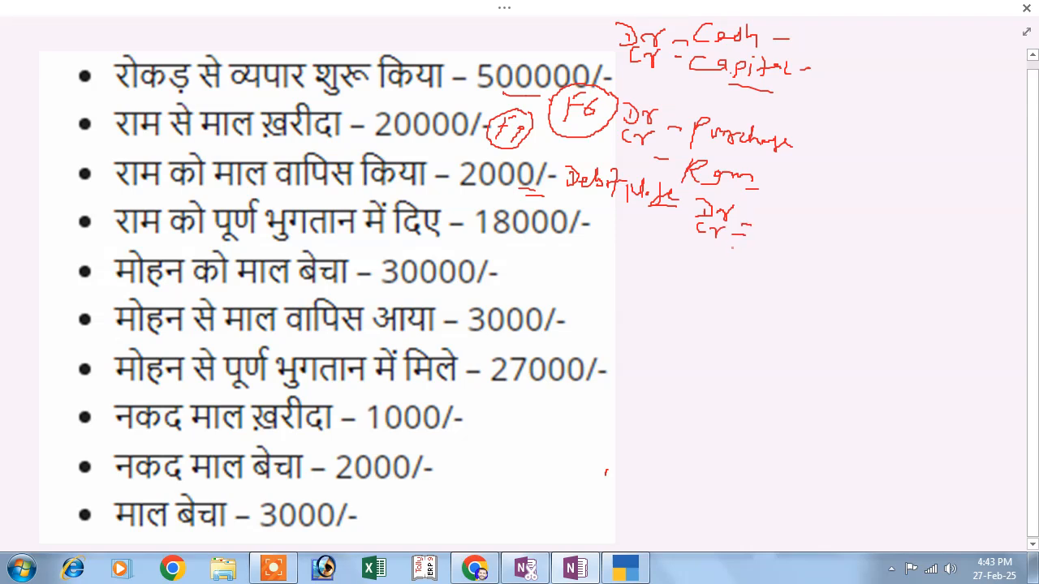
mouse_move(766, 212)
mouse_down()
mouse_move(784, 232)
mouse_move(795, 227)
mouse_up()
drag(777, 240, 795, 262)
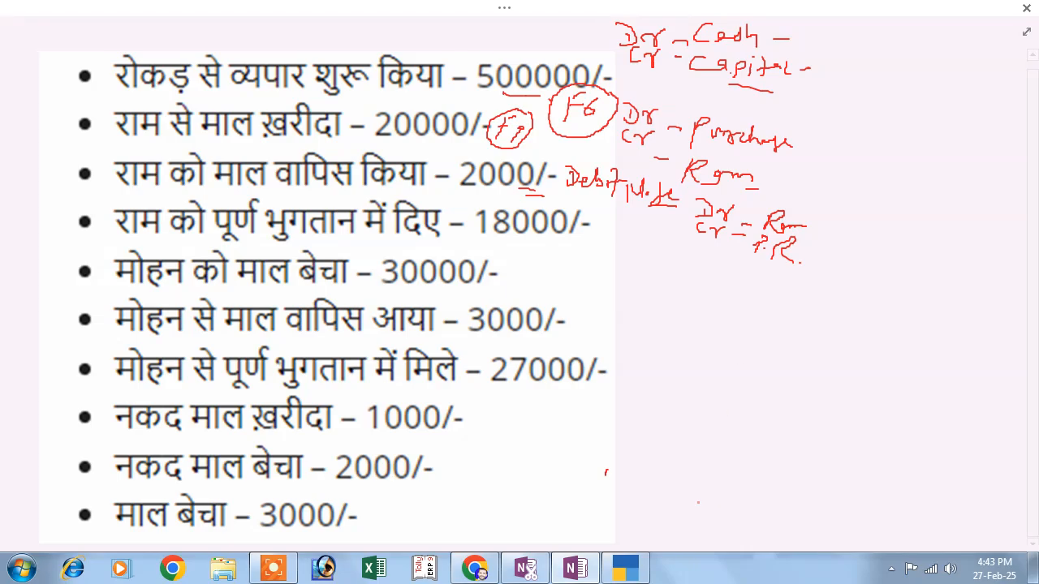
Step: Switch back to TallyPrime, change the voucher type to Debit Note, and set its mode to As Voucher
click(627, 568)
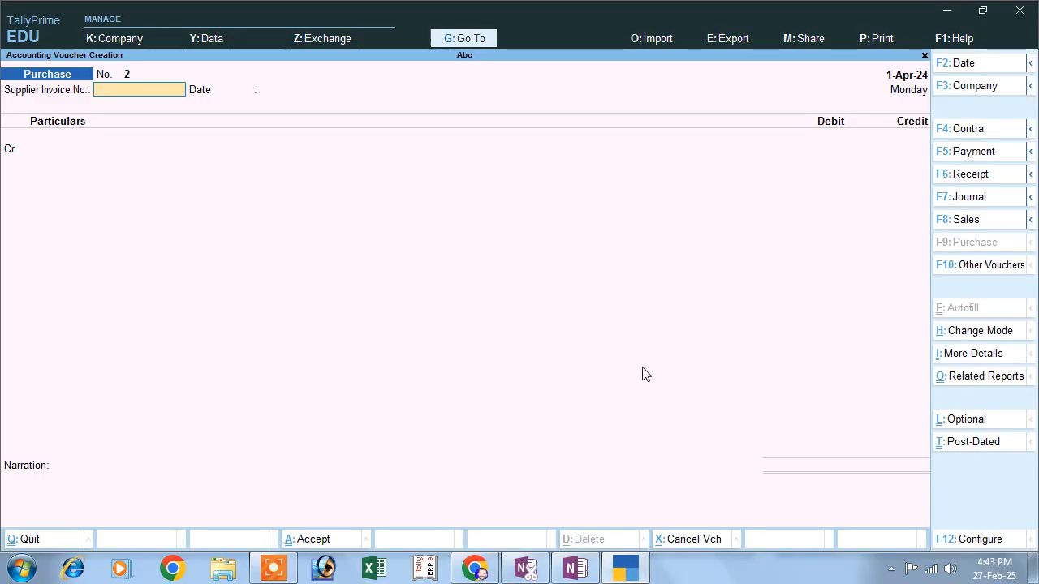
click(973, 266)
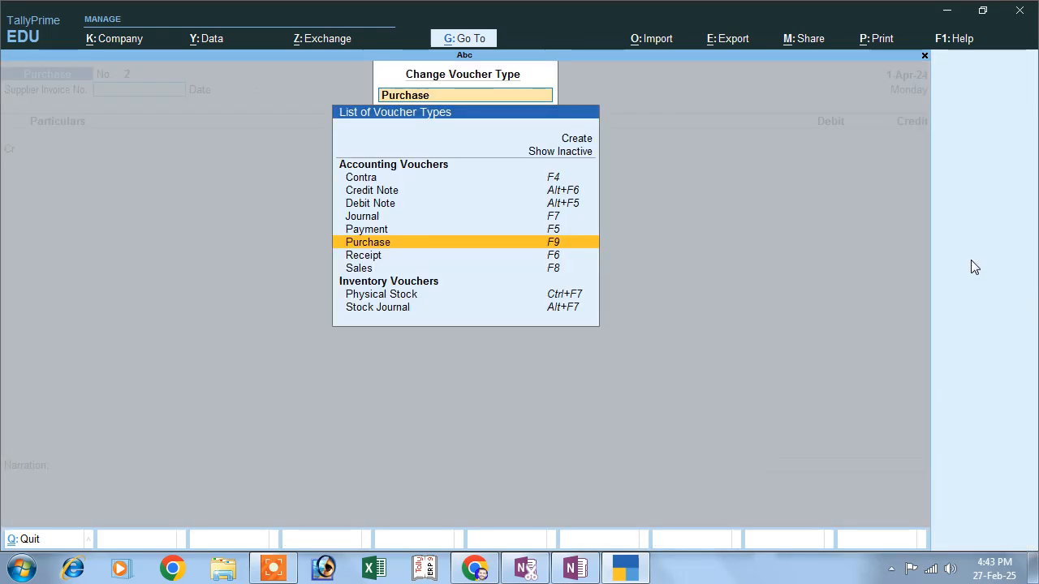
click(386, 207)
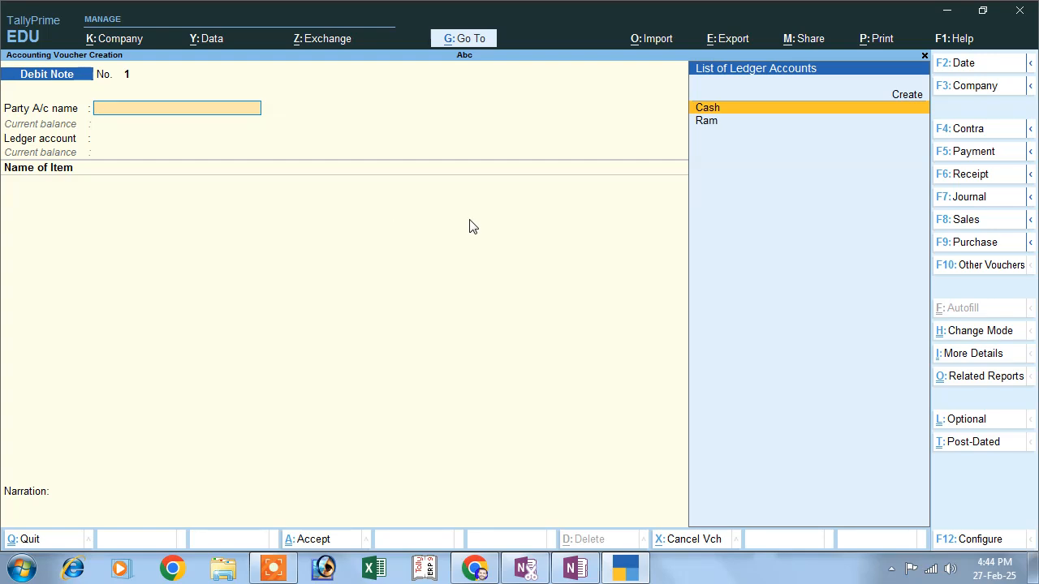
click(959, 333)
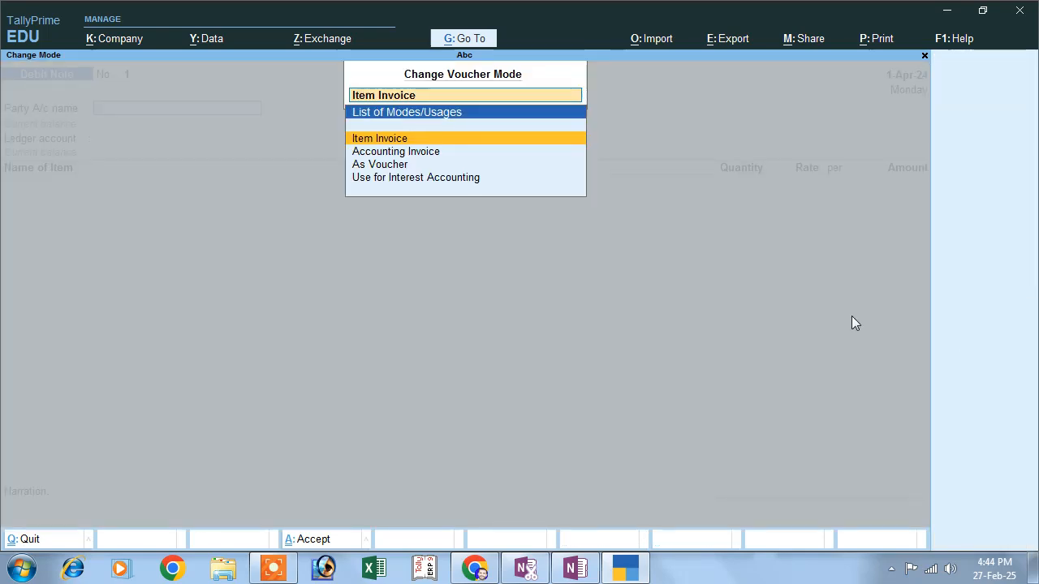
click(401, 167)
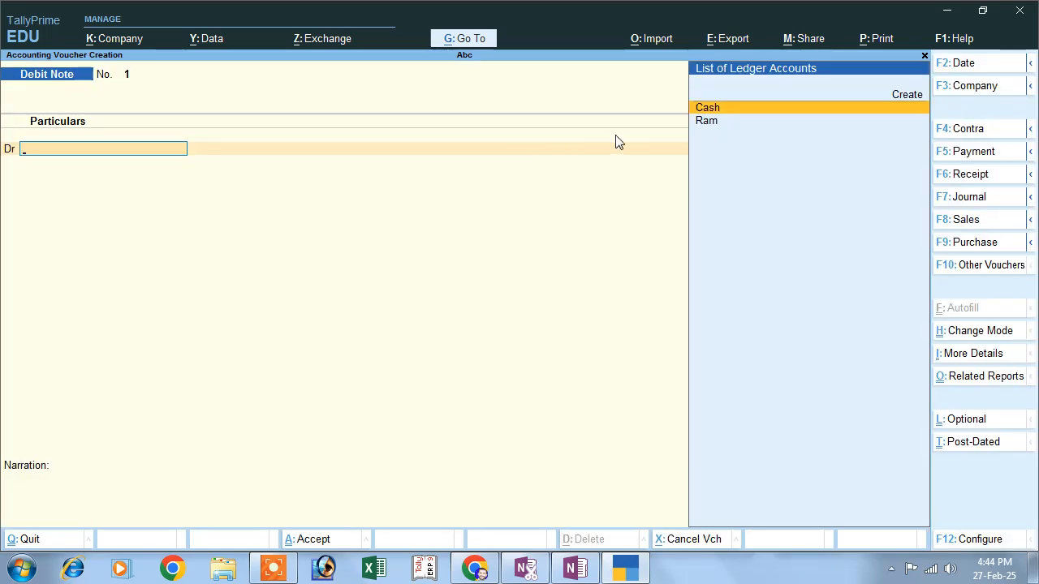
Step: Choose the supplier as the debit account, leave the dispatch and original invoice details blank, and accept the default party details
click(714, 123)
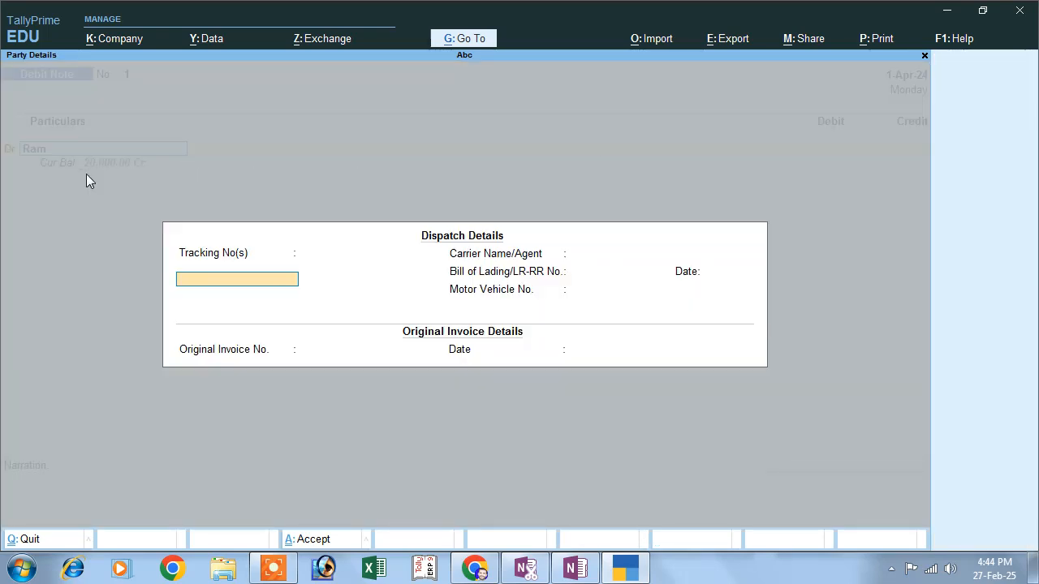
key(Return)
key(Return)
key(Return)
key(Return)
key(Return)
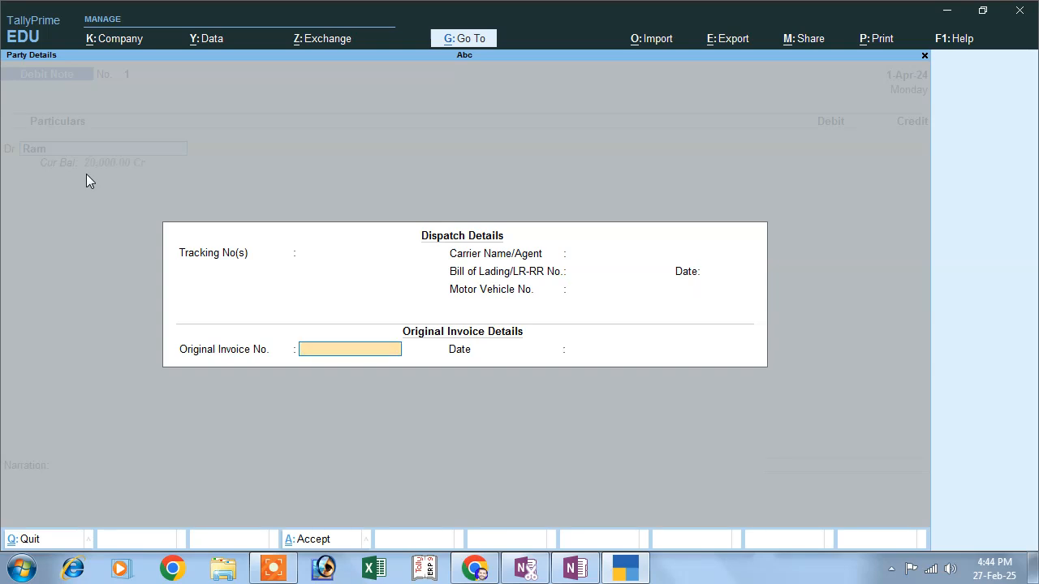
key(Return)
key(Return)
key(Return)
key(Return)
key(Return)
key(Return)
key(Return)
key(Return)
key(Return)
key(Return)
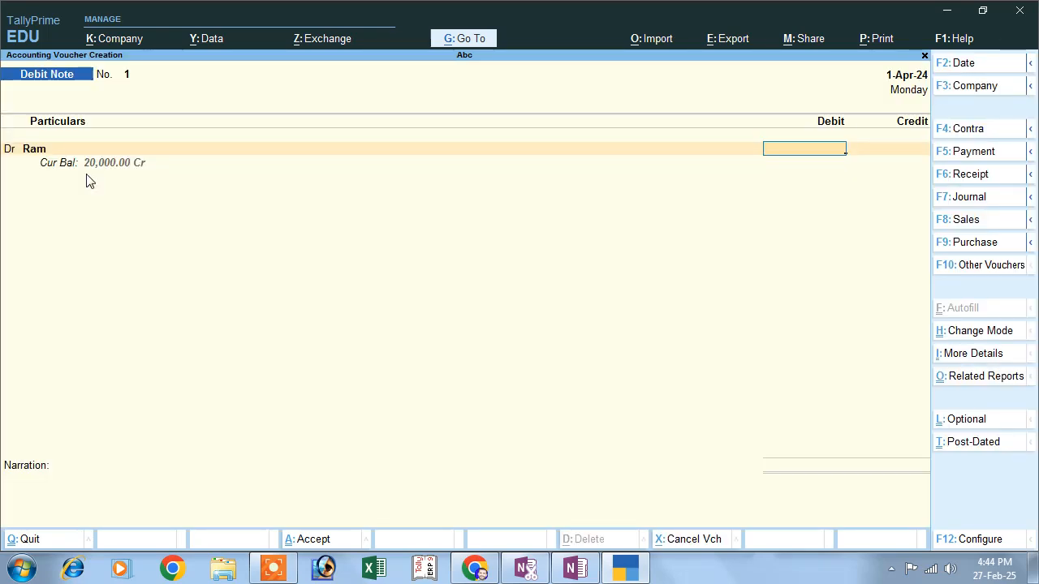
Step: Debit the supplier with 18,000 and allocate the full amount against pending bill 1 as Agst Ref
text(18,)
text(000)
key(Return)
key(Return)
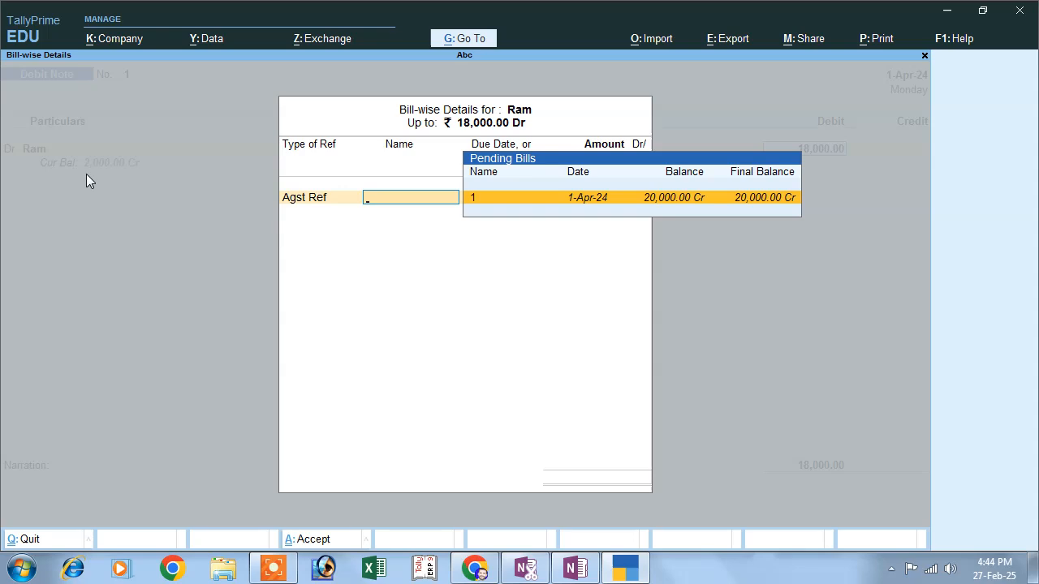
key(Return)
key(Return)
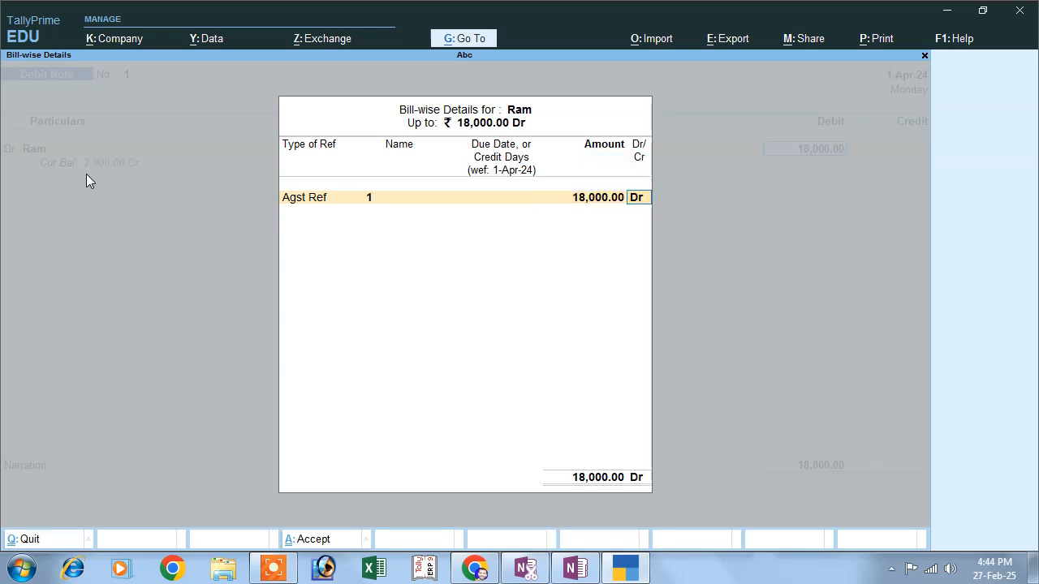
key(Return)
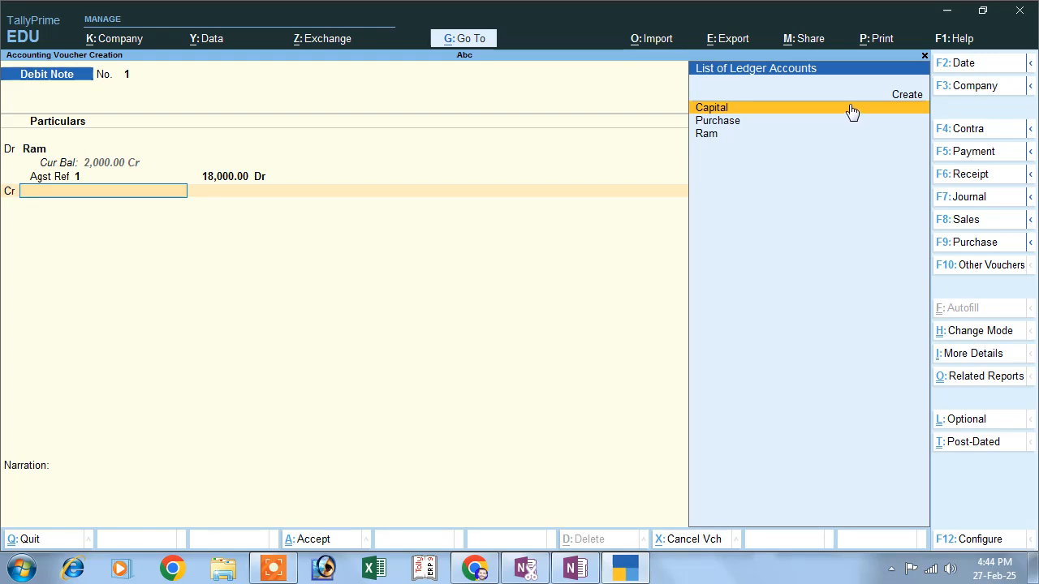
Step: Start a new ledger named Purchase Return from the credit line and keep it under Purchase Accounts
click(907, 97)
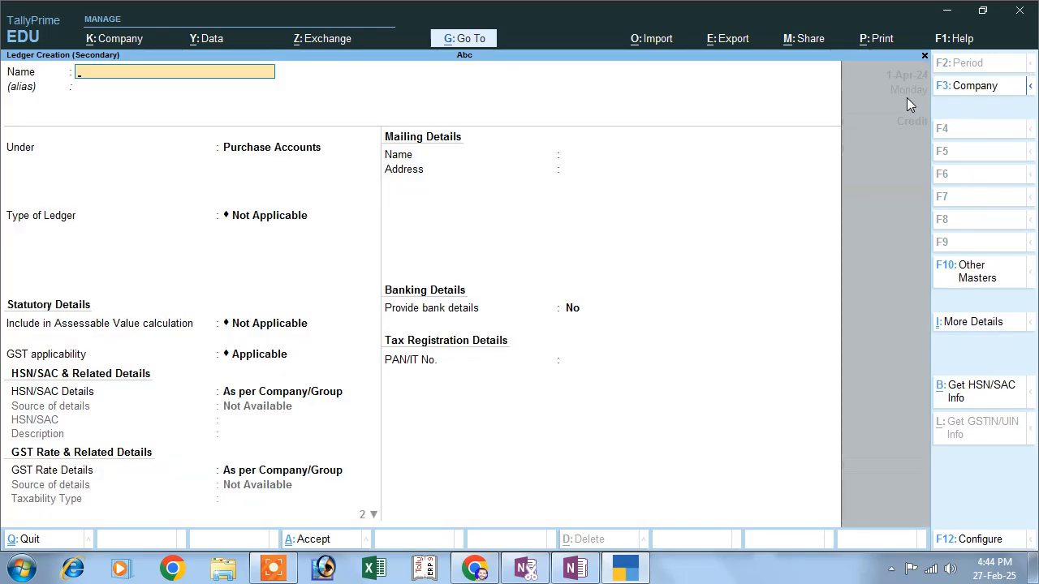
text(Purchase Return)
key(Return)
key(Return)
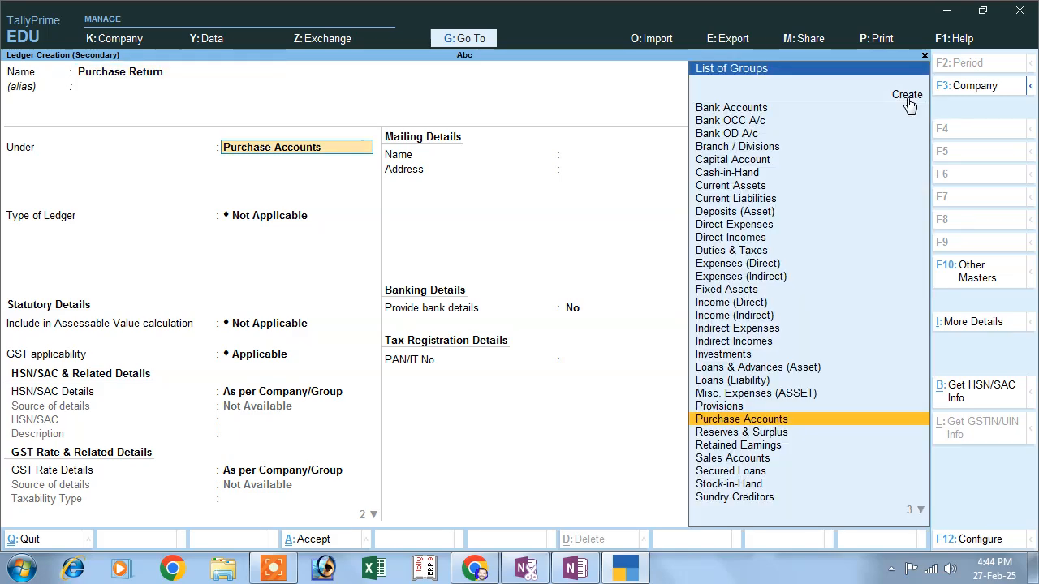
key(Return)
Step: Leave the Purchase Return ledger's remaining details at their defaults and save the ledger
key(Return)
key(Return)
key(Return)
key(Return)
key(Return)
key(Return)
key(Return)
key(Return)
key(Return)
Step: Credit Purchase Return with 18,000 without inventory allocations, set Provide GST details to No, and save the debit note
key(Return)
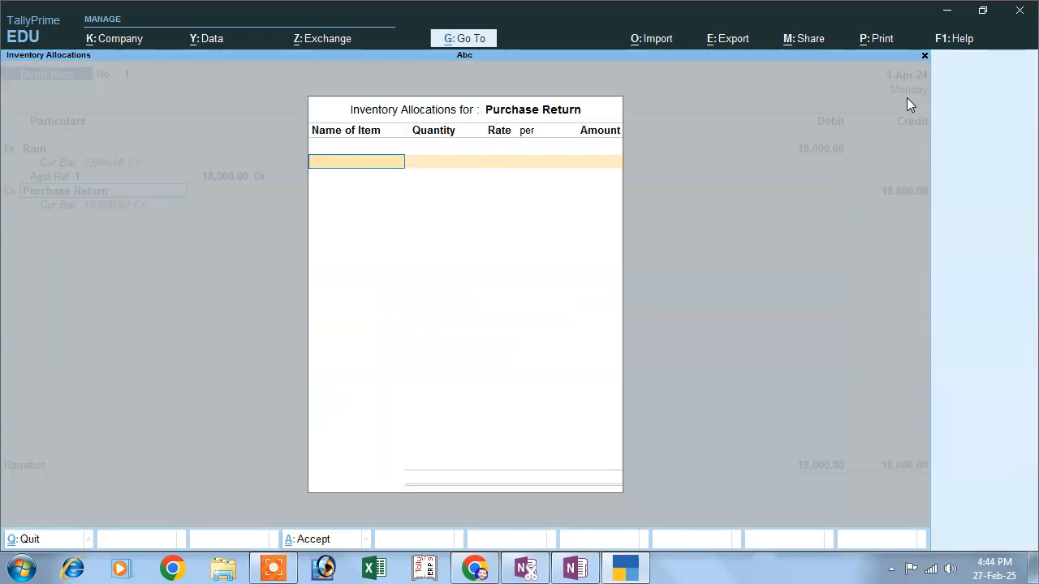
key(Return)
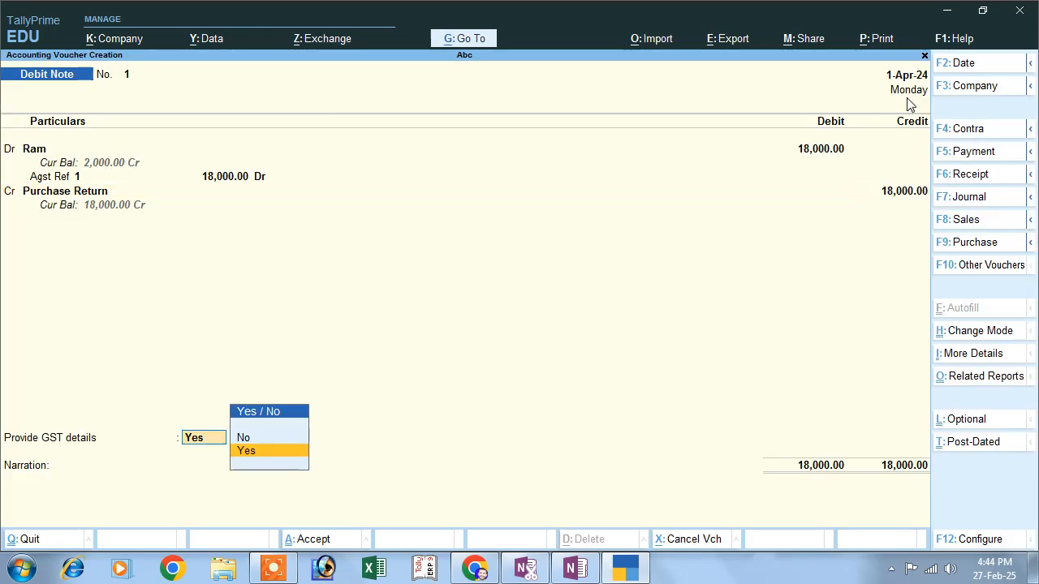
key(Up)
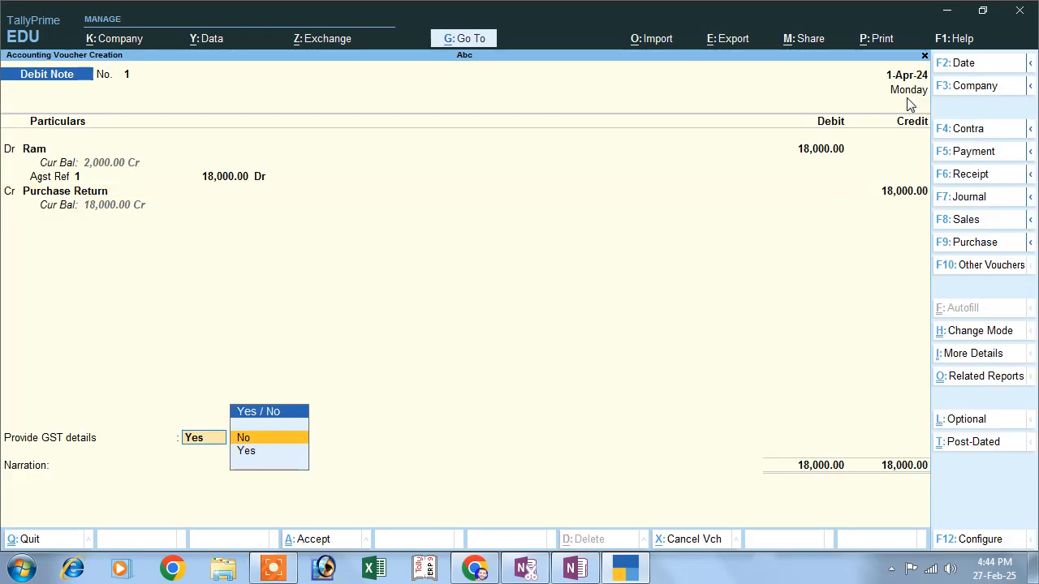
key(Return)
key(Return)
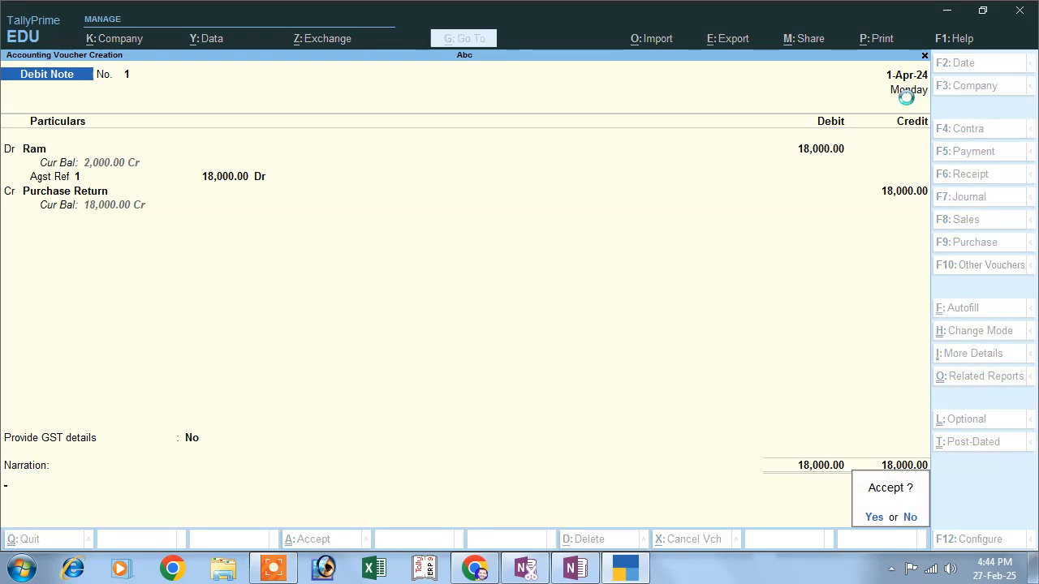
key(Return)
Step: Check the goods return amount in the transaction notes and open the saved debit note for alteration from the Day Book
click(574, 568)
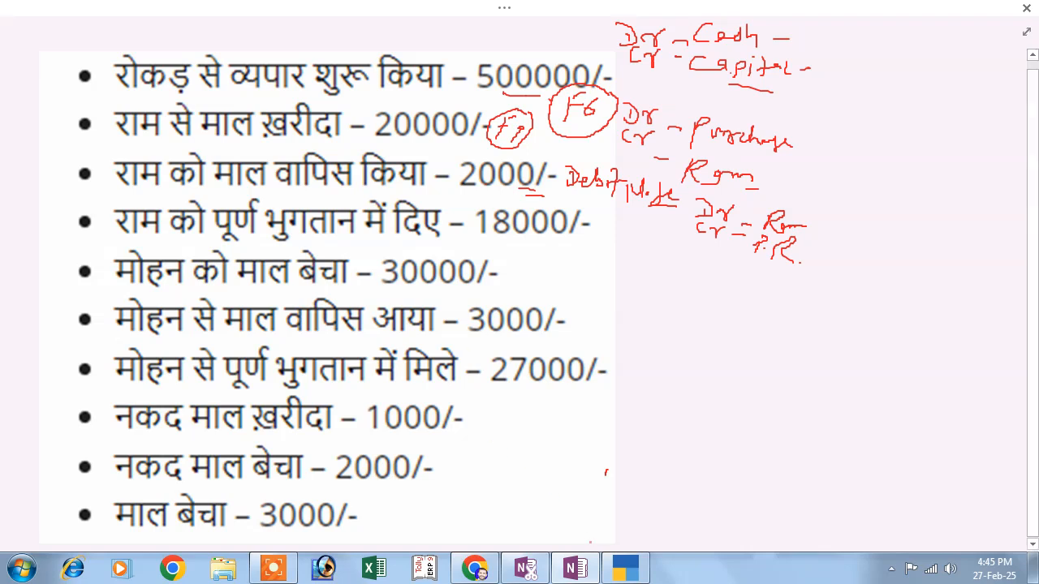
click(623, 568)
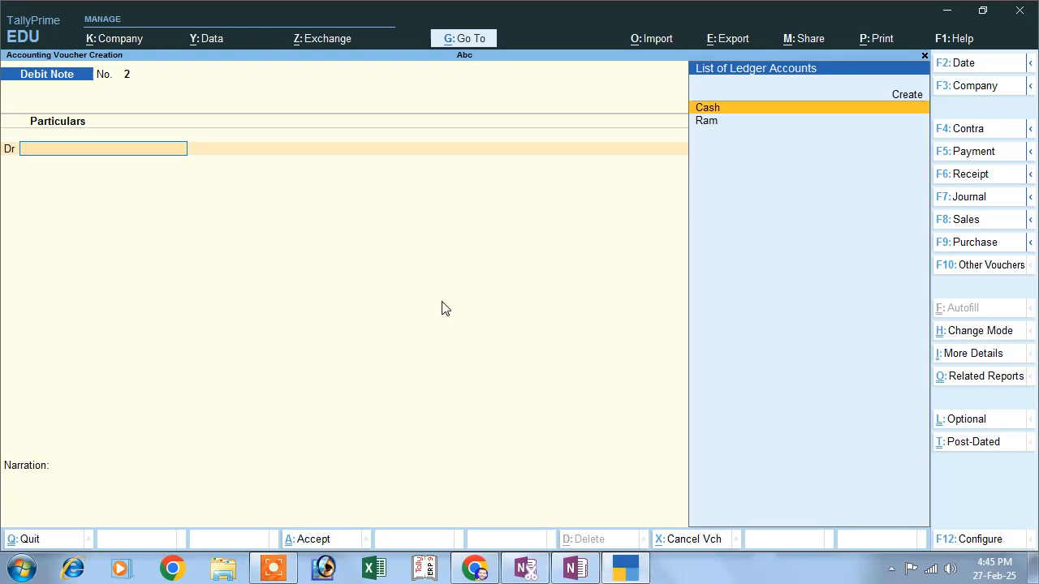
key(Escape)
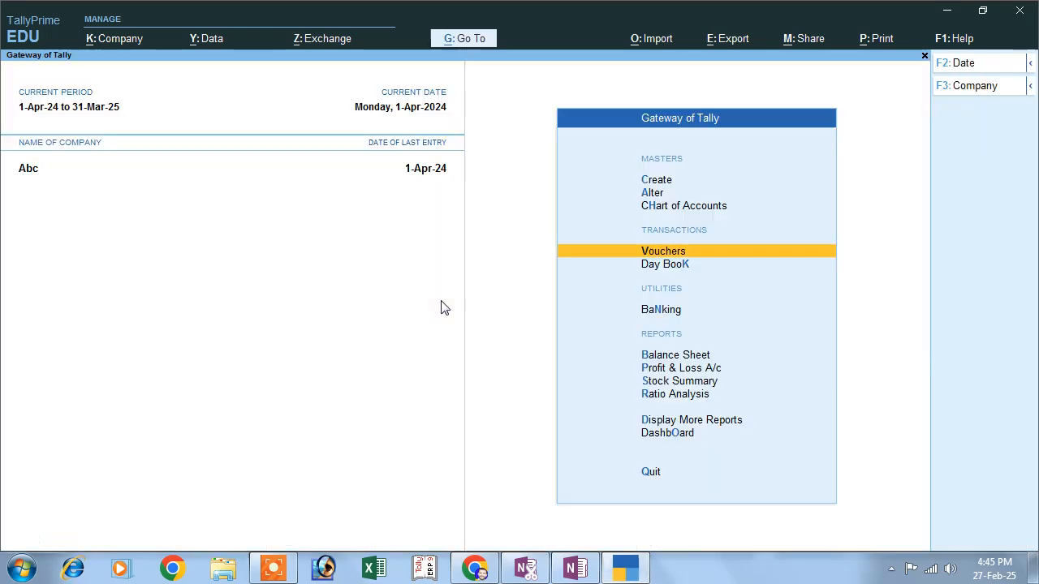
click(653, 265)
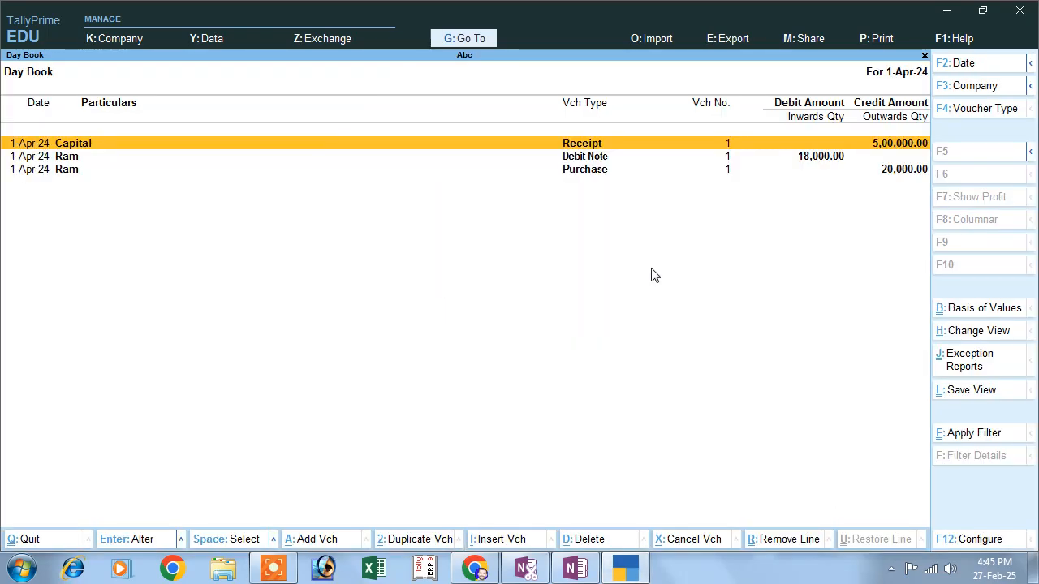
click(590, 158)
click(590, 158)
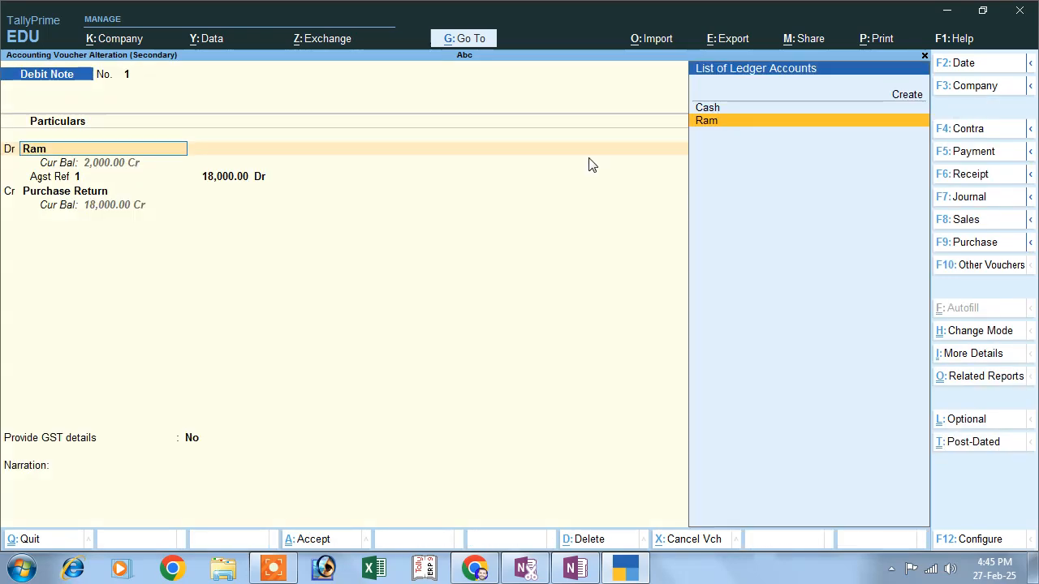
Step: Keep the debit note's party and dispatch details as they are and set the supplier's debit amount to 2,000
key(Return)
key(Return)
key(Return)
key(Return)
key(Return)
key(Return)
key(Return)
key(Return)
key(Return)
key(Return)
key(Return)
key(Return)
key(Return)
key(Return)
key(Return)
text(2000)
key(Return)
Step: Remove the extra bill reference line and set the Agst Ref 1 allocation to 2,000 Dr
key(Return)
key(Return)
key(Return)
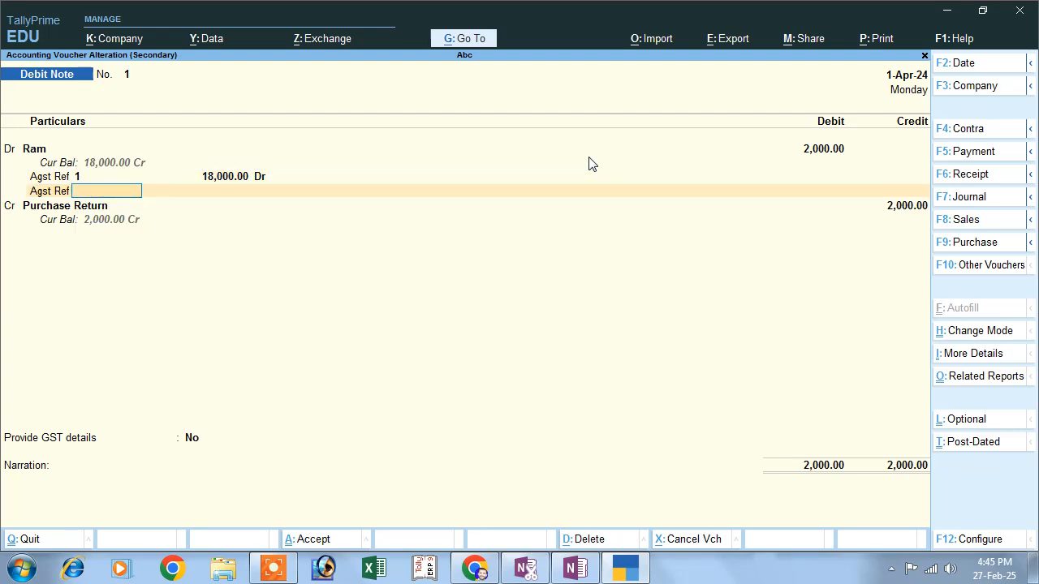
key(BackSpace)
key(BackSpace)
text(2000)
key(Return)
key(Return)
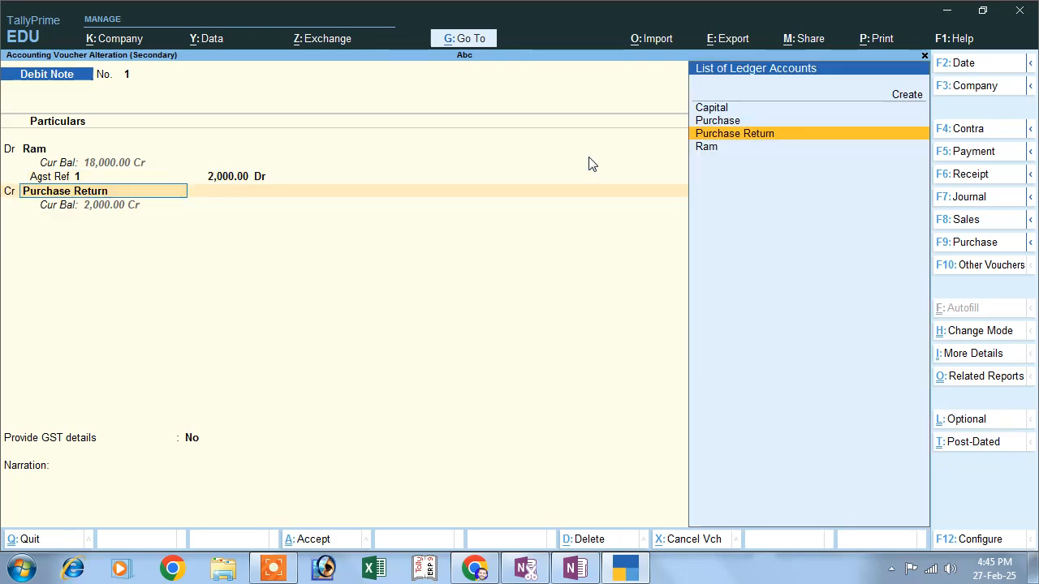
Step: Keep Purchase Return as the 2,000 credit without GST details or narration, and save the altered debit note
key(Return)
key(Return)
key(Return)
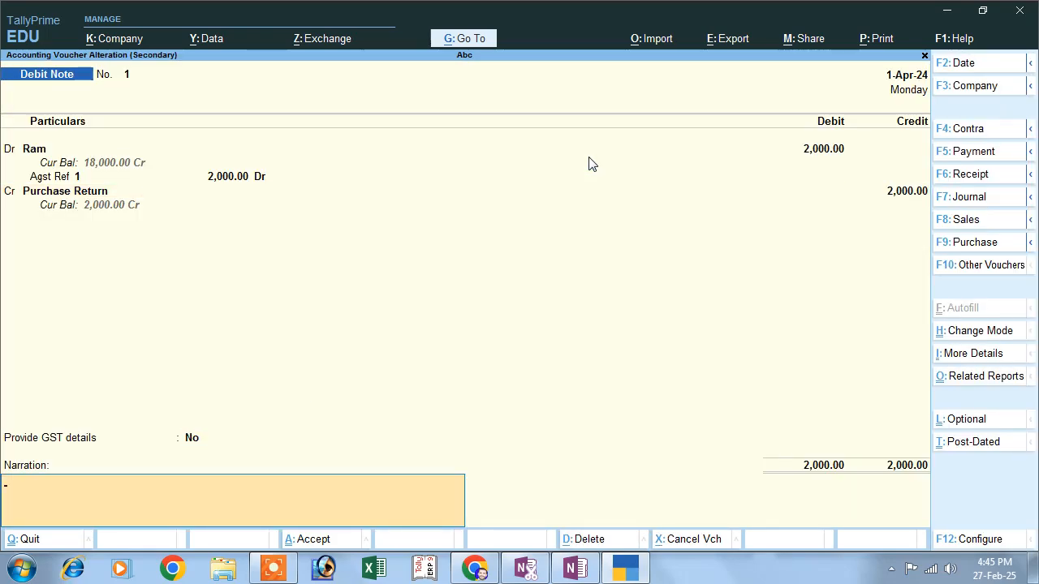
key(Return)
key(Return)
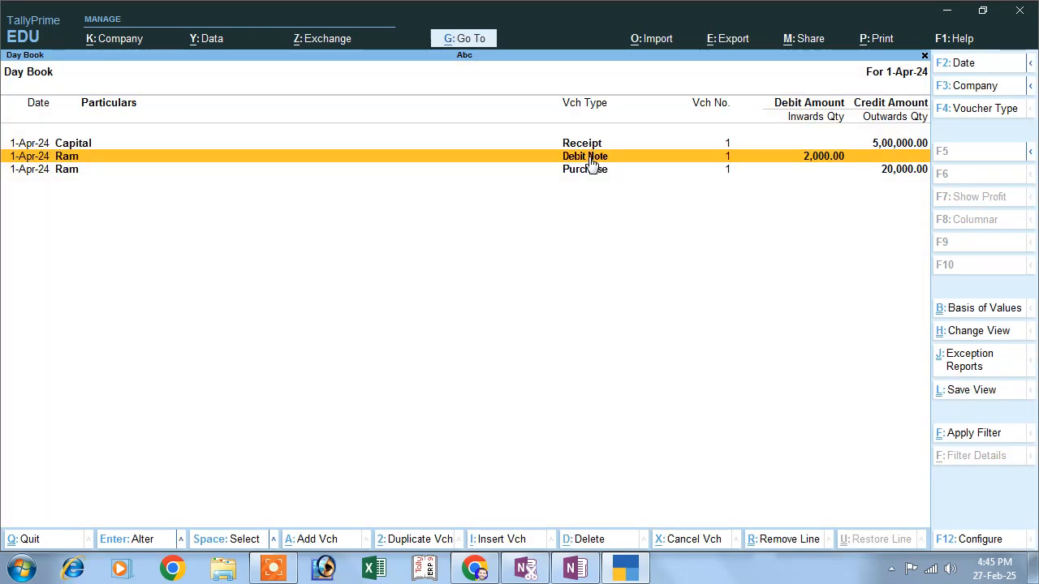
Step: Switch to the transaction notes and annotate the 18000 payment with F5, the supplier as debit, Cash as credit, and the amounts
click(574, 565)
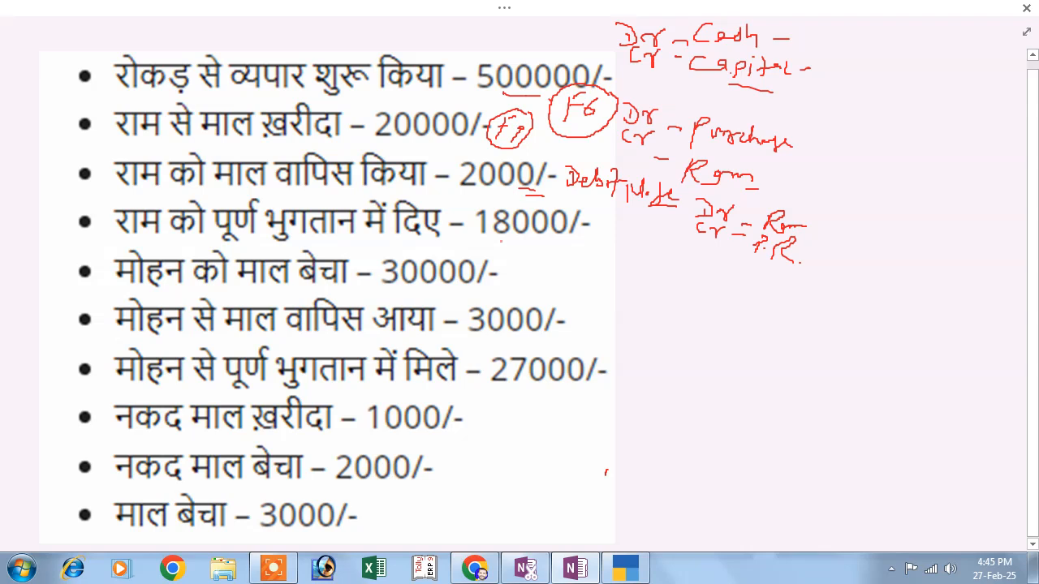
drag(500, 241, 559, 245)
drag(535, 237, 572, 237)
mouse_move(540, 248)
mouse_down()
mouse_move(579, 244)
mouse_move(570, 265)
mouse_move(585, 270)
mouse_move(548, 240)
mouse_up()
drag(580, 287, 589, 241)
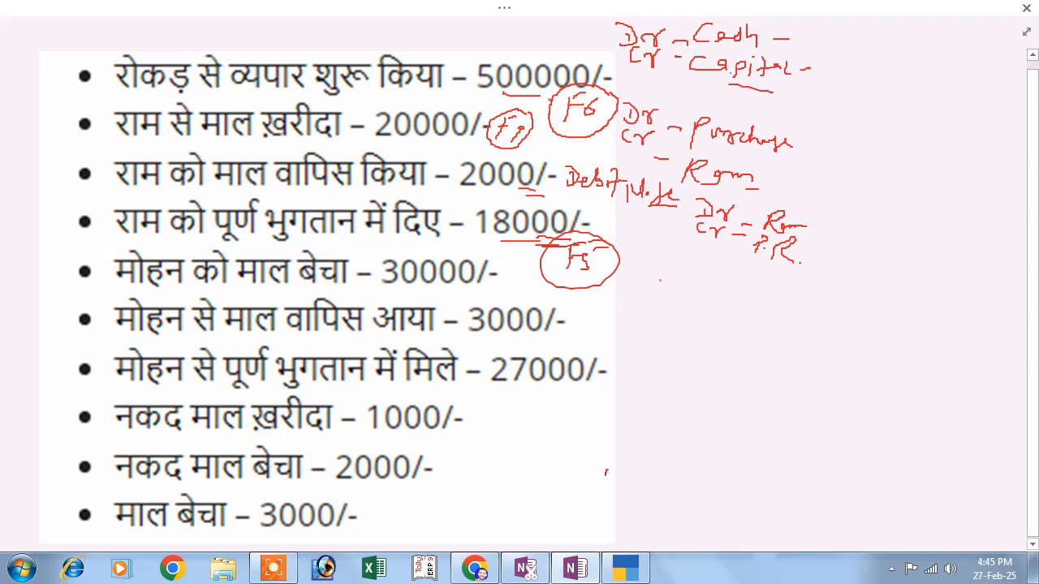
mouse_move(636, 255)
mouse_down()
mouse_move(648, 273)
mouse_move(677, 263)
mouse_move(685, 280)
mouse_move(791, 285)
mouse_up()
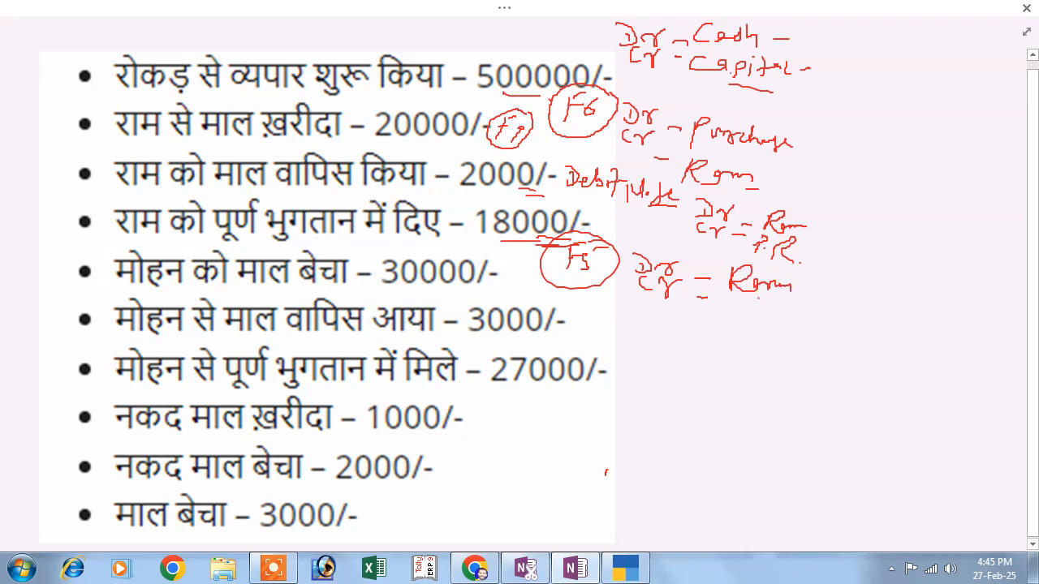
mouse_move(731, 306)
mouse_down()
mouse_move(740, 323)
mouse_move(798, 328)
mouse_move(821, 302)
mouse_move(867, 295)
mouse_up()
mouse_move(838, 304)
mouse_down()
mouse_move(858, 304)
mouse_move(834, 338)
mouse_move(863, 331)
mouse_move(852, 348)
mouse_up()
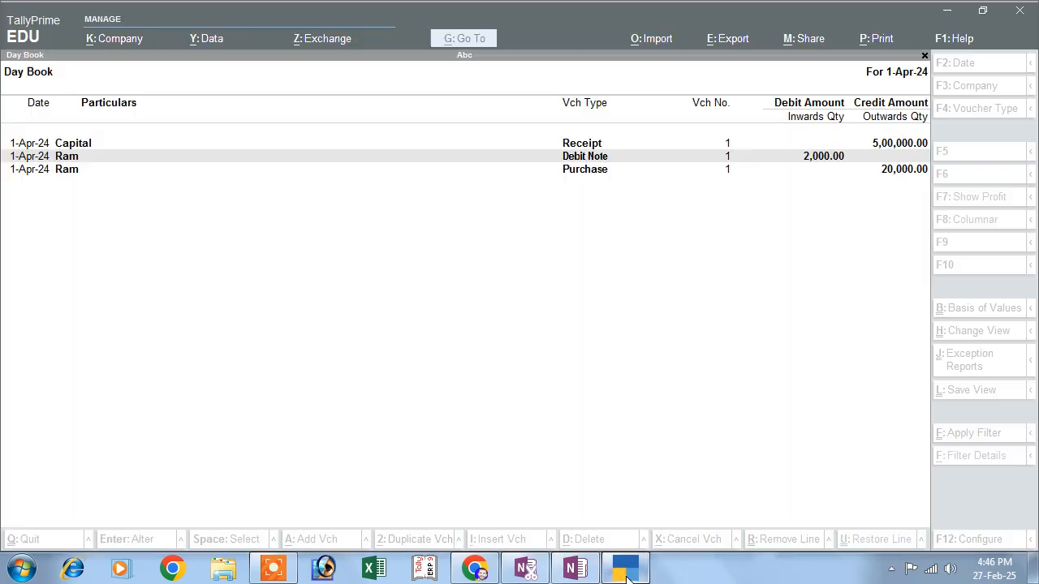
Step: Switch back to TallyPrime, start a Payment voucher, and choose the supplier's ledger as the debit account
click(626, 573)
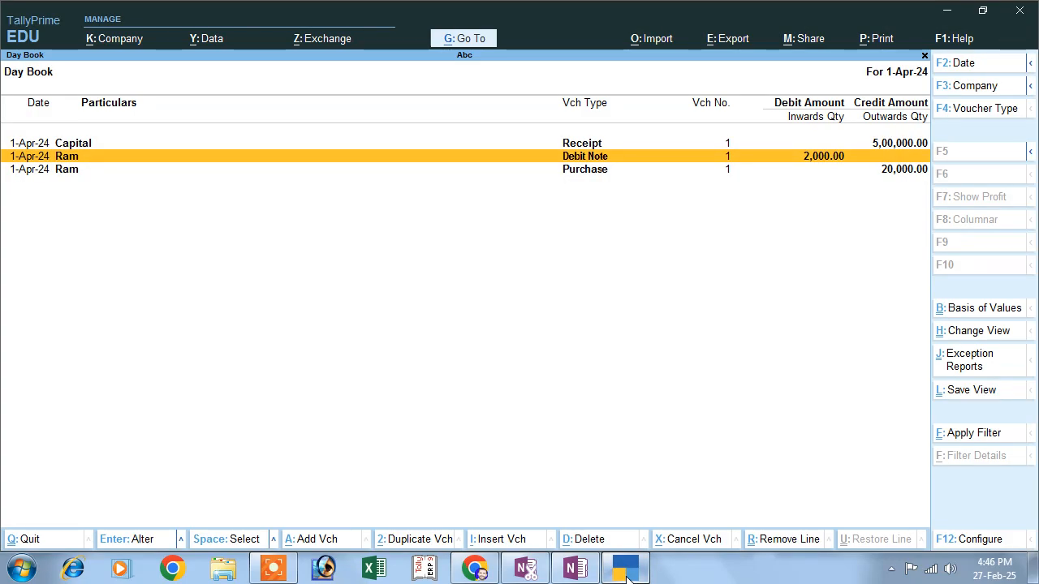
key(Escape)
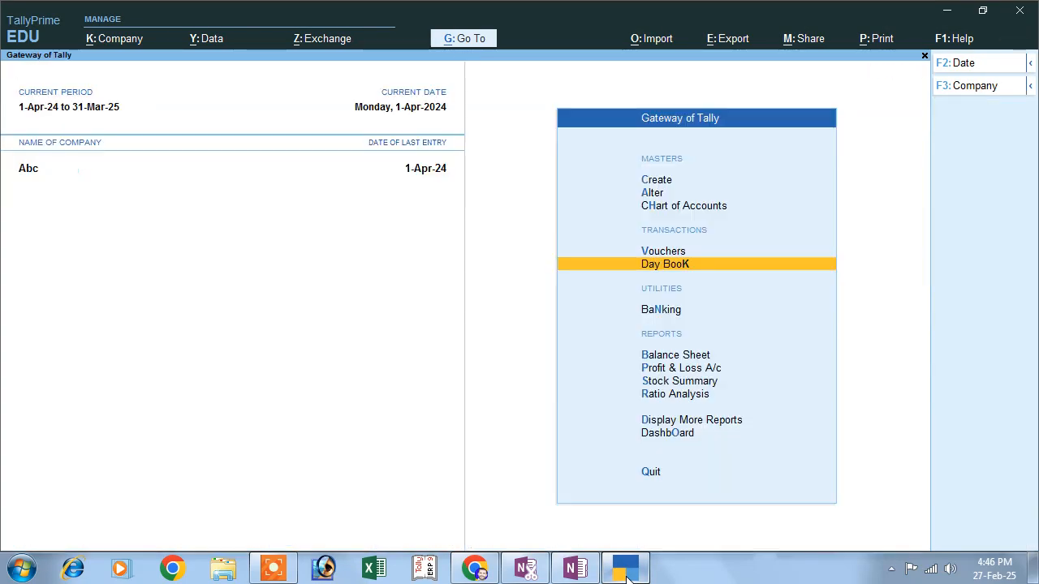
click(664, 253)
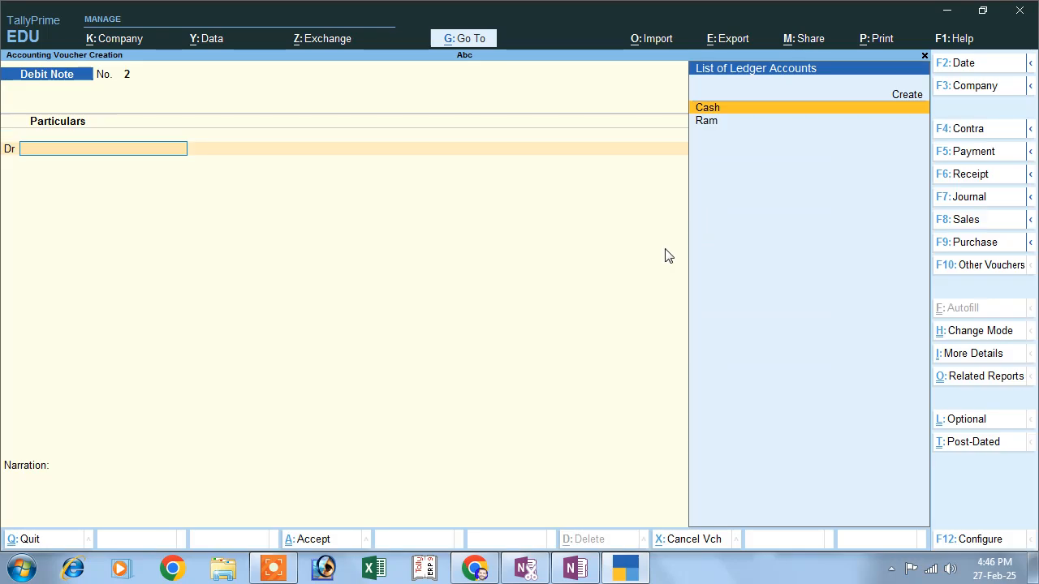
click(962, 156)
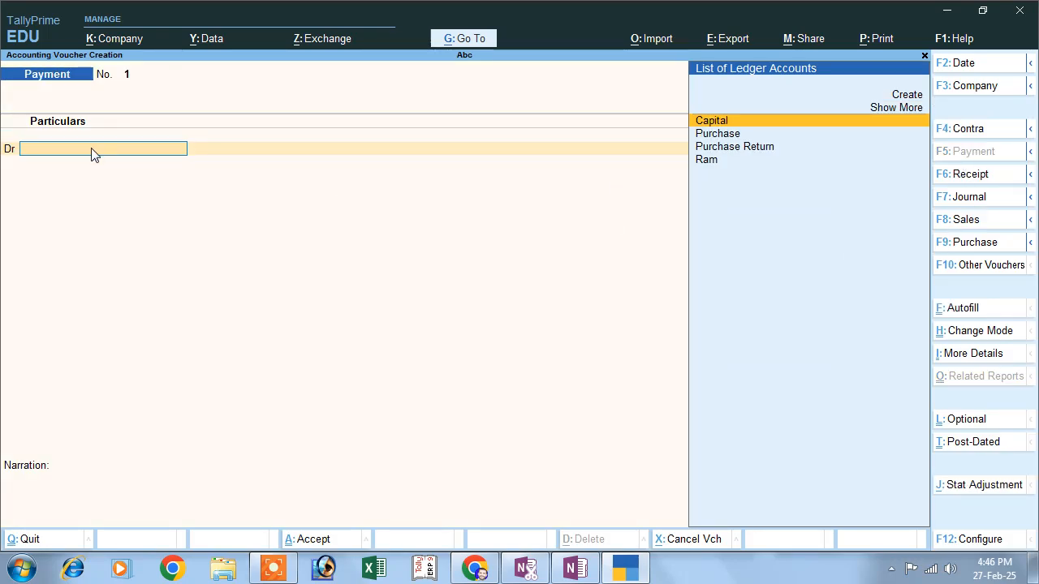
key(Down)
key(Down)
key(Down)
key(Return)
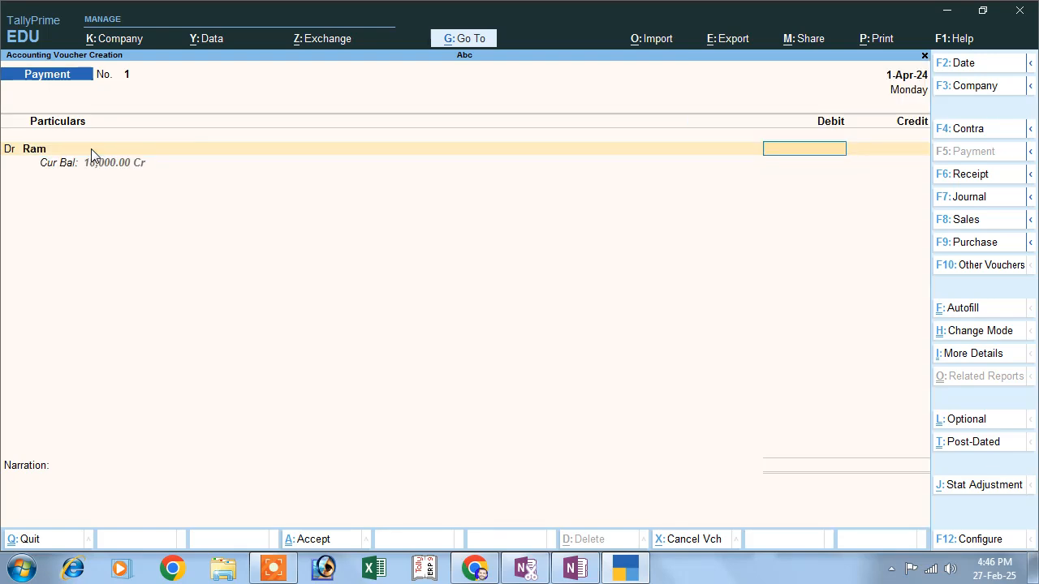
Step: Set the supplier's debit to 18,000 and allocate the full amount to Agst Ref 1
text(18,000)
key(Return)
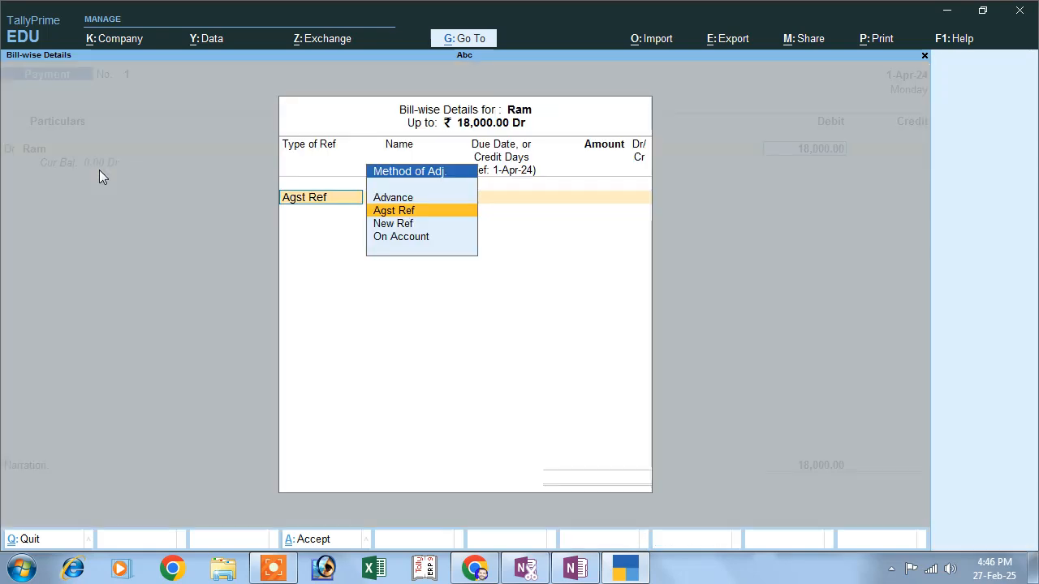
key(Return)
key(Return)
key(Return)
key(Return)
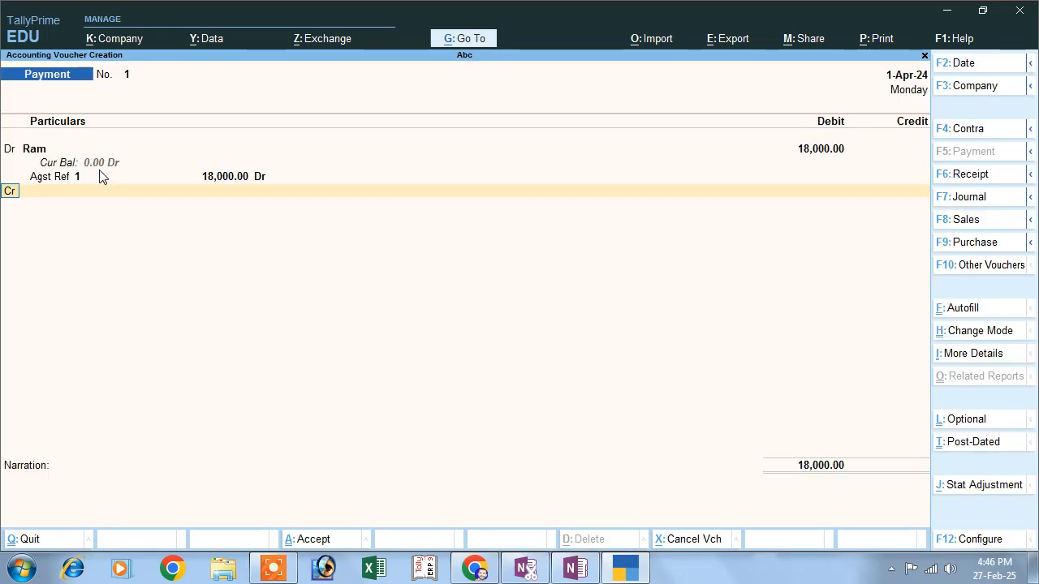
Step: Credit Cash with 18,000 and save the payment voucher without narration
key(Return)
key(Down)
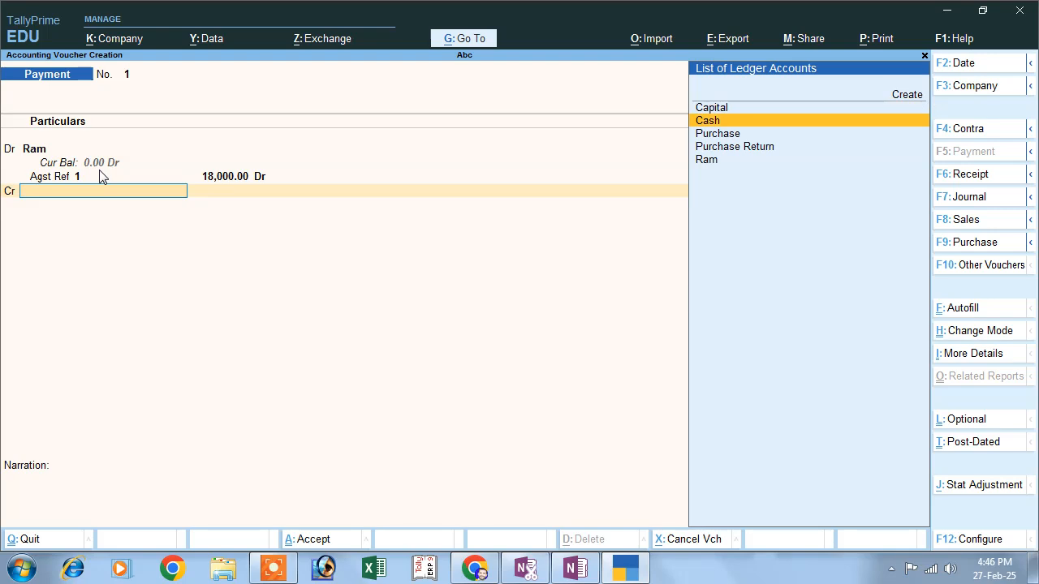
key(Return)
key(Return)
key(Return)
key(Return)
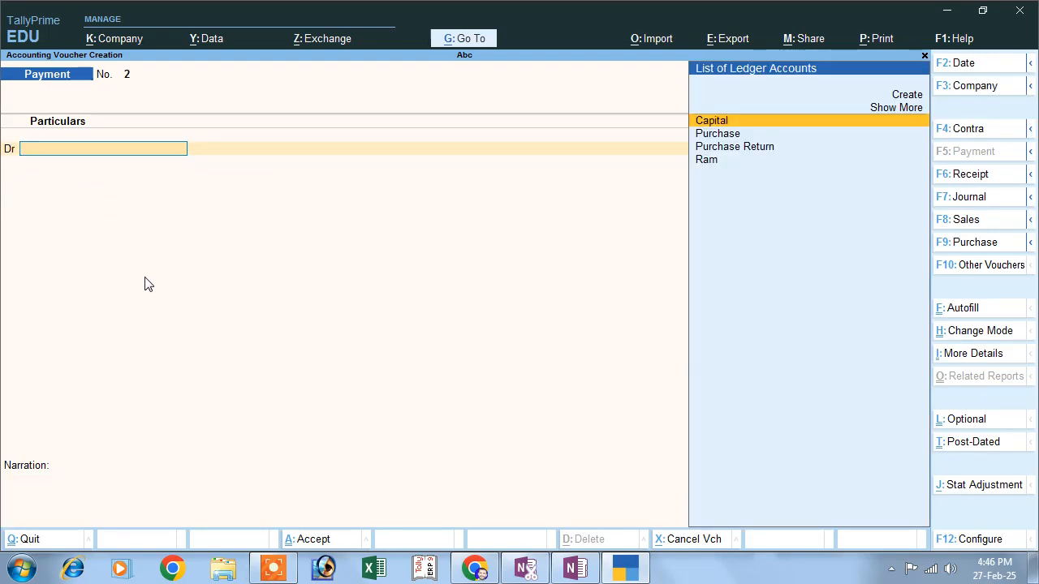
Step: Switch to the transaction notes and undo all the handwritten marks made for the 18000 payment
click(550, 573)
click(575, 568)
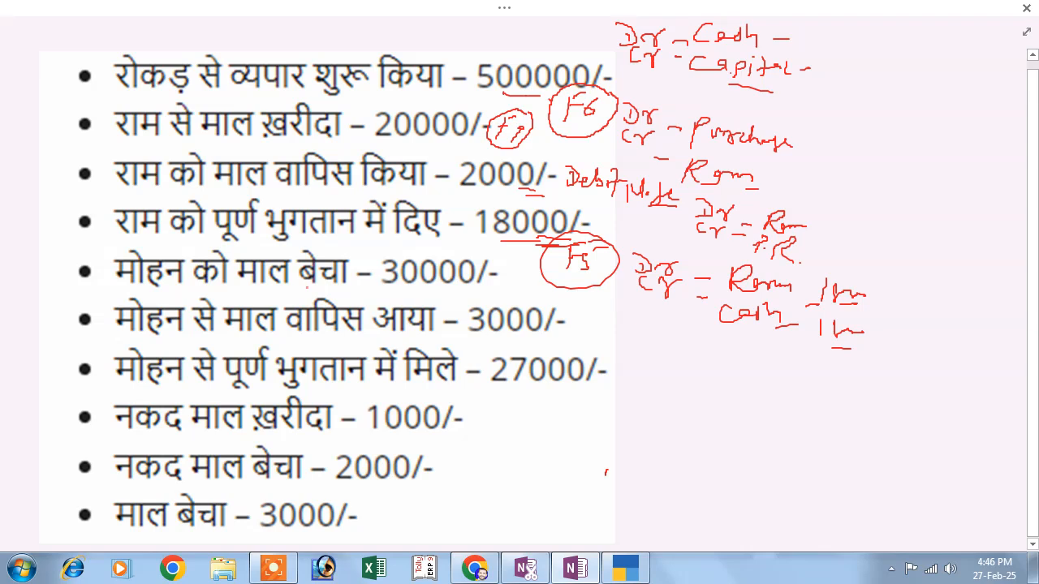
key(ctrl+z)
key(ctrl+z)
key(ctrl+z)
key(ctrl+z)
key(ctrl+z)
key(ctrl+z)
key(ctrl+z)
key(ctrl+z)
key(ctrl+z)
key(ctrl+z)
key(ctrl+z)
key(ctrl+z)
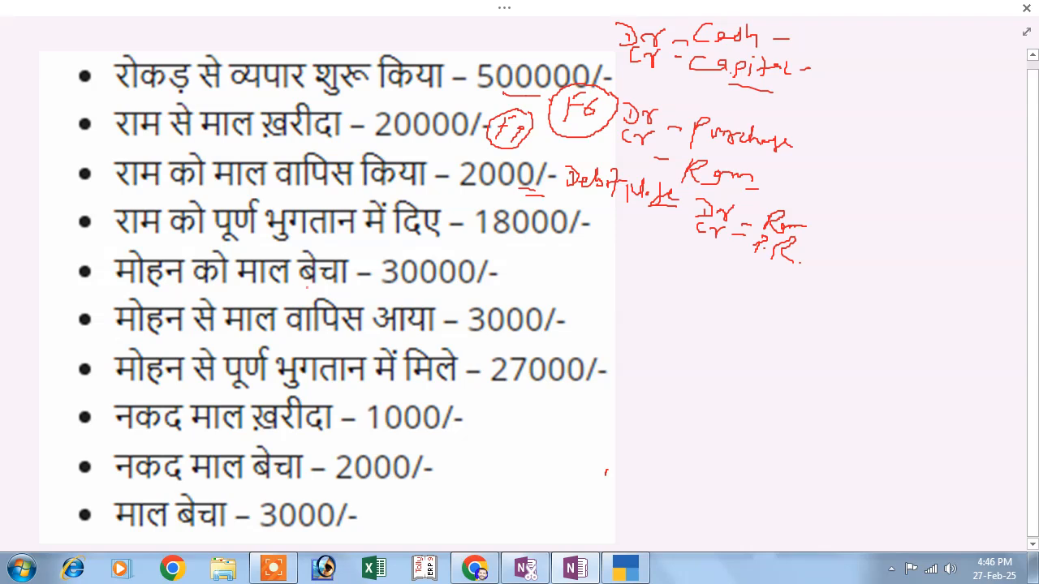
Step: Underline the 30000 goods sale in the notes, write a circled F8 beside it, and add Dr and Cr labels
drag(377, 281, 408, 282)
drag(393, 293, 444, 292)
mouse_move(510, 274)
mouse_down()
mouse_move(507, 294)
mouse_move(562, 275)
mouse_up()
mouse_move(559, 254)
mouse_down()
mouse_move(499, 252)
mouse_move(556, 254)
mouse_up()
drag(531, 289, 543, 294)
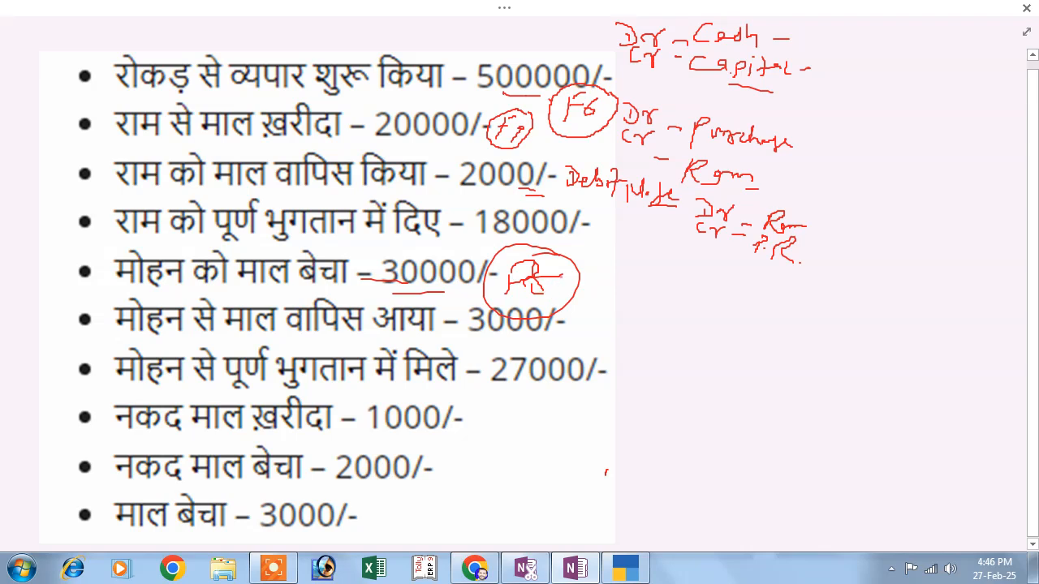
mouse_move(590, 260)
mouse_down()
mouse_move(610, 281)
mouse_move(638, 264)
mouse_move(604, 304)
mouse_move(643, 293)
mouse_up()
mouse_move(651, 289)
mouse_down()
mouse_move(667, 288)
mouse_move(659, 306)
mouse_move(673, 282)
mouse_up()
mouse_move(701, 280)
mouse_down()
mouse_move(687, 300)
mouse_move(736, 295)
mouse_move(722, 307)
mouse_up()
drag(748, 278, 764, 315)
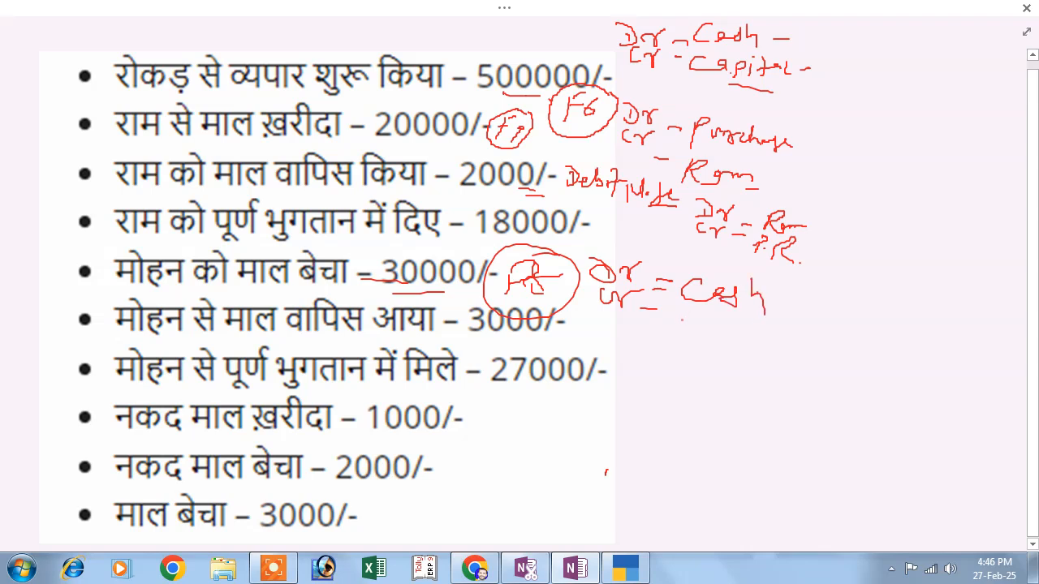
drag(670, 318, 756, 354)
key(ctrl+z)
key(ctrl+z)
key(ctrl+z)
key(ctrl+z)
key(ctrl+z)
key(ctrl+z)
key(ctrl+z)
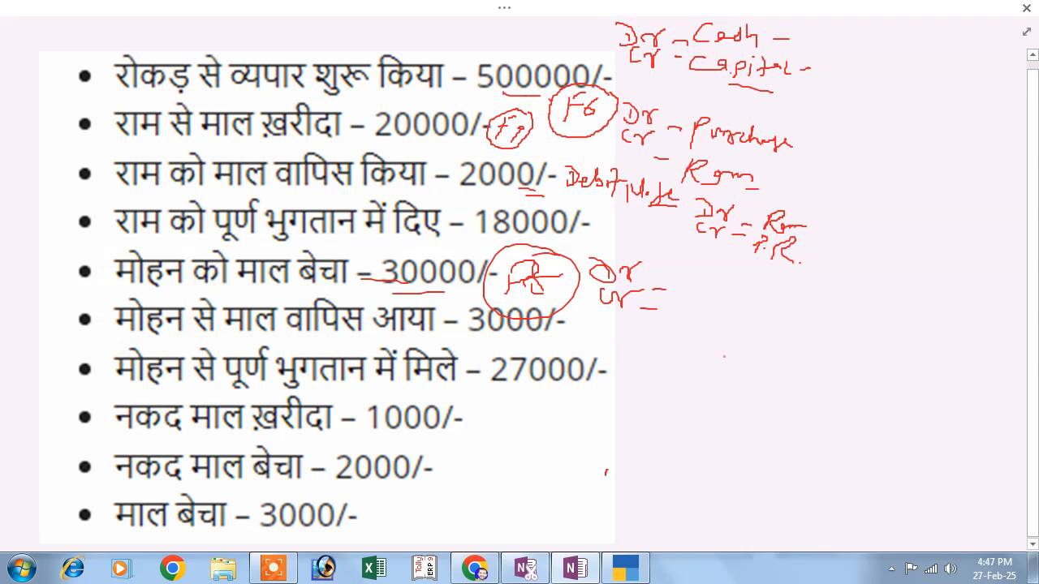
Step: Write the customer as the debit account and Sales as the credit account beside the 30000 sale
mouse_move(678, 304)
mouse_down()
mouse_move(681, 276)
mouse_move(724, 301)
mouse_move(789, 297)
mouse_up()
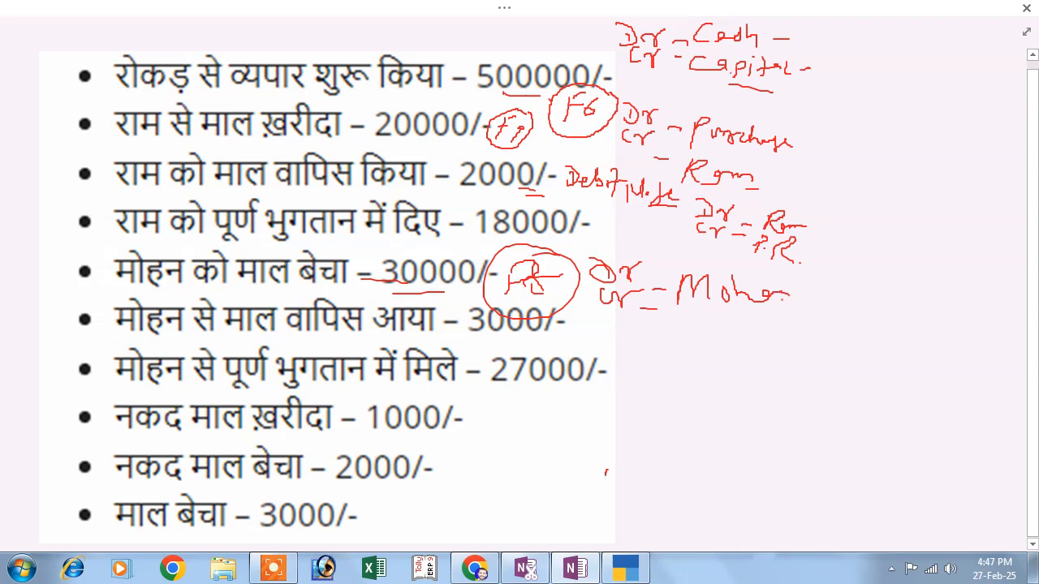
drag(787, 304, 804, 301)
mouse_move(706, 306)
mouse_down()
mouse_move(688, 326)
mouse_move(746, 328)
mouse_move(780, 308)
mouse_move(779, 325)
mouse_up()
drag(763, 337, 815, 331)
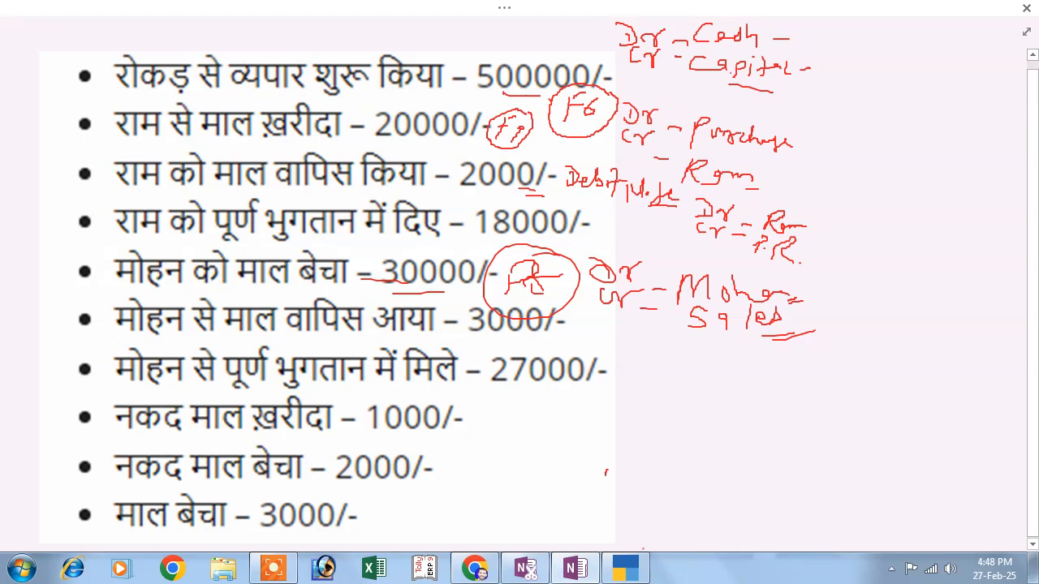
Step: Switch to TallyPrime, start a Sales voucher, and change its mode to As Voucher
click(624, 568)
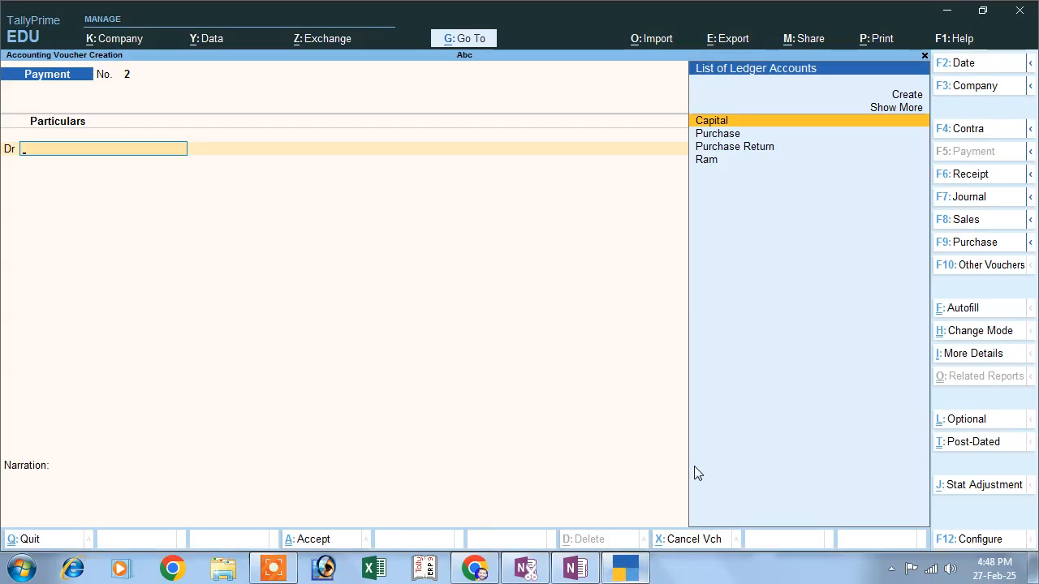
click(958, 225)
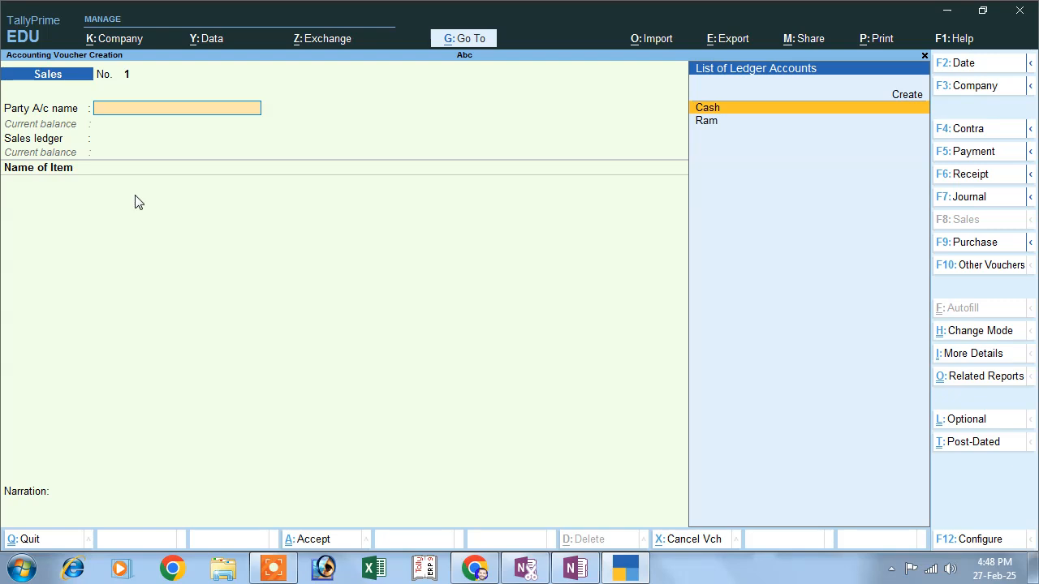
click(965, 333)
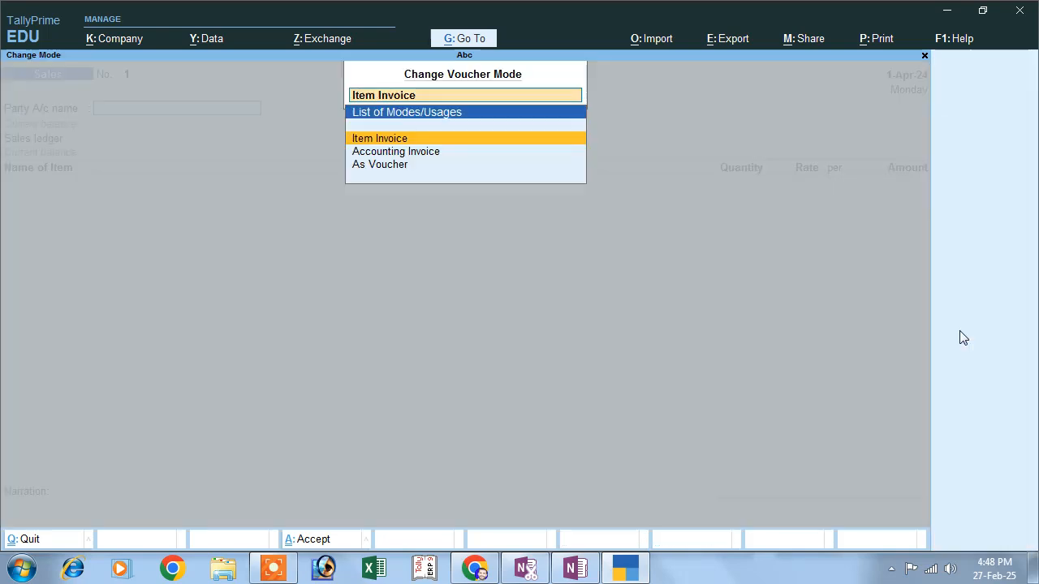
click(372, 165)
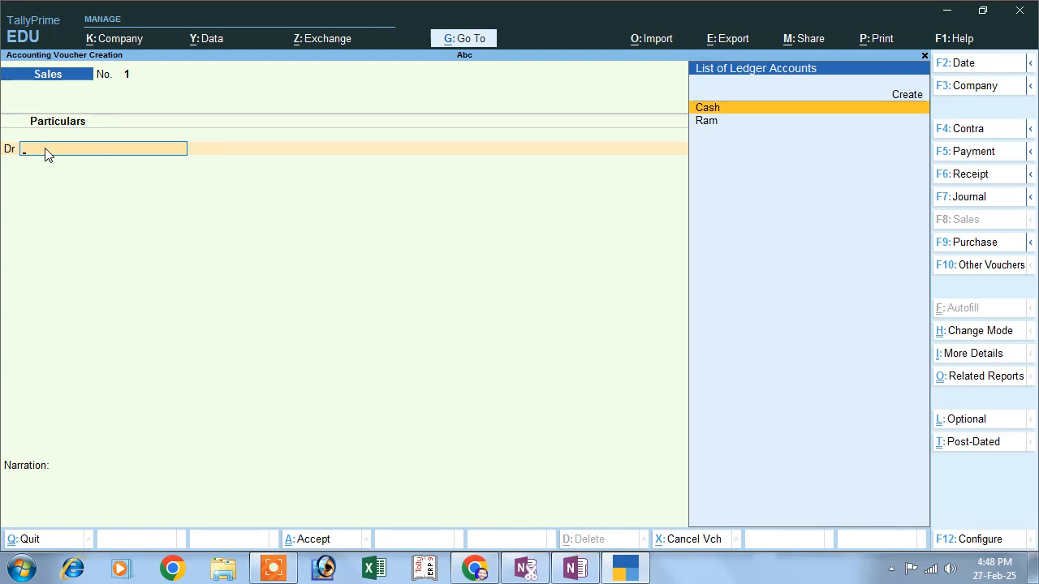
Step: Create a ledger for the customer from the debit entry and place it under Sundry Debtors
click(904, 95)
text(Mo)
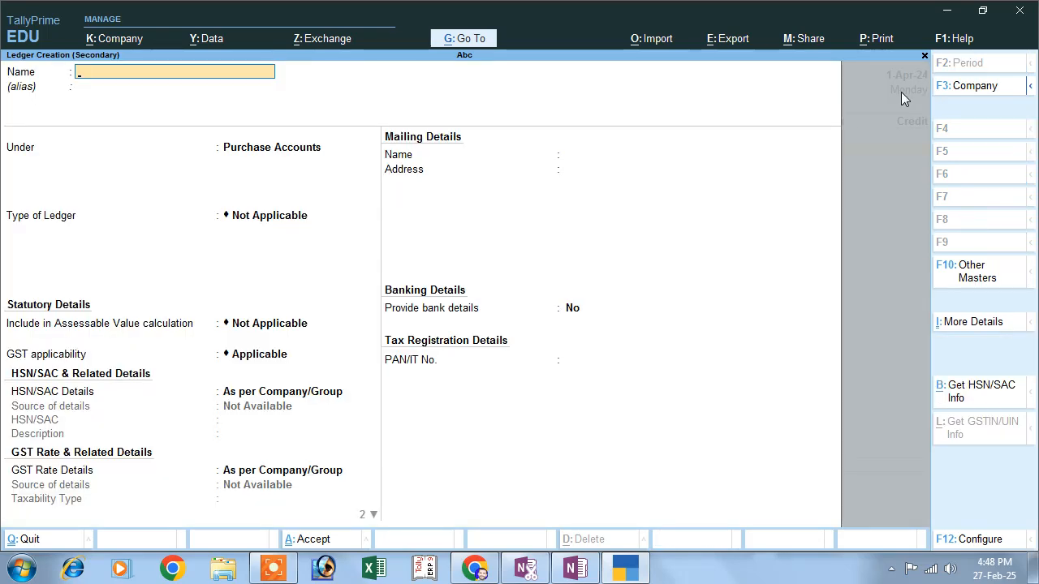
text(han)
key(Return)
text(S)
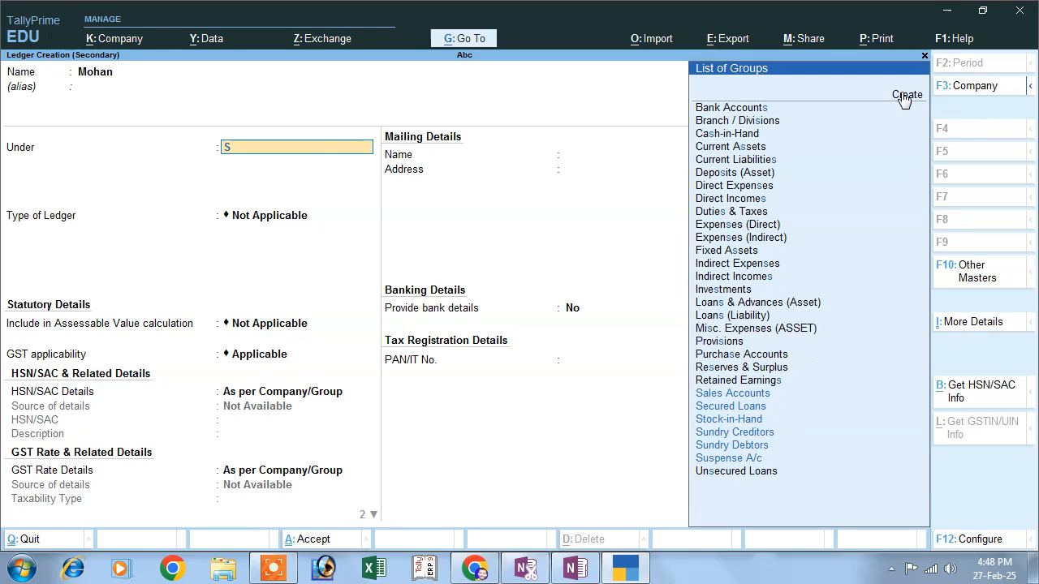
key(Down)
key(Down)
key(Down)
key(Down)
key(Return)
Step: Keep the customer ledger's default bill-by-bill, mailing, bank and tax registration settings, and save the ledger
key(Return)
key(Return)
key(Return)
key(Return)
key(Return)
key(Return)
key(Return)
key(Return)
key(Return)
key(Return)
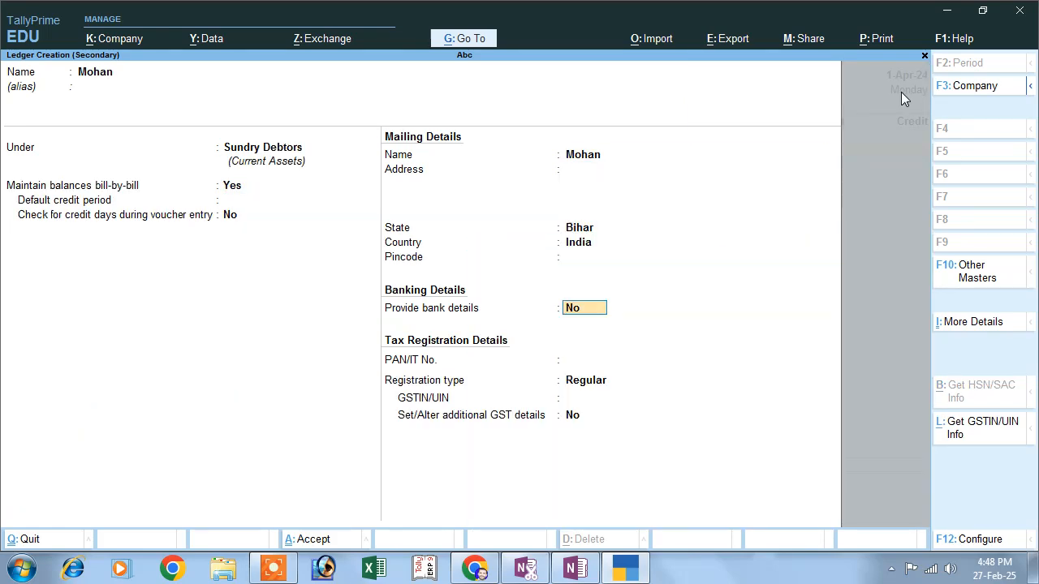
key(Return)
key(Return)
key(Return)
key(Return)
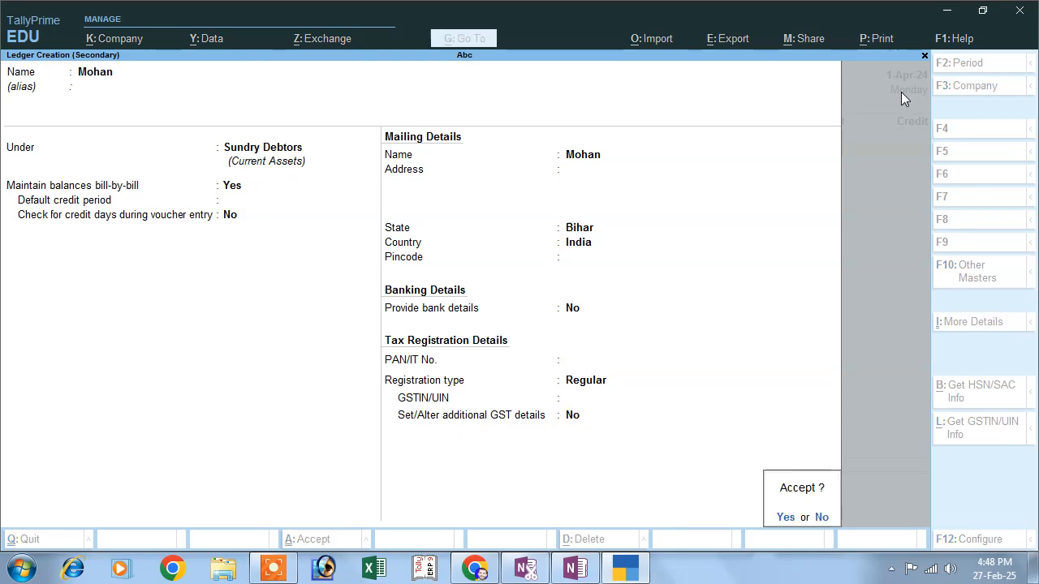
key(Return)
Step: Leave the sales voucher's dispatch details blank and accept the customer's default party details
key(Return)
key(Return)
key(Return)
key(Return)
key(Return)
key(Return)
key(Return)
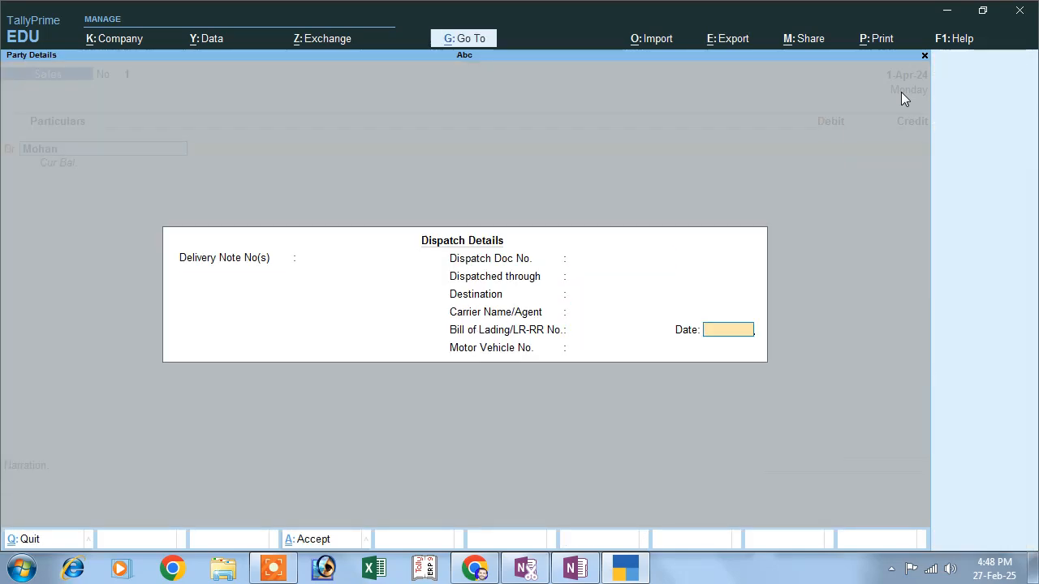
key(Return)
key(Return)
key(Return)
key(Return)
key(Return)
key(Return)
key(Return)
key(Return)
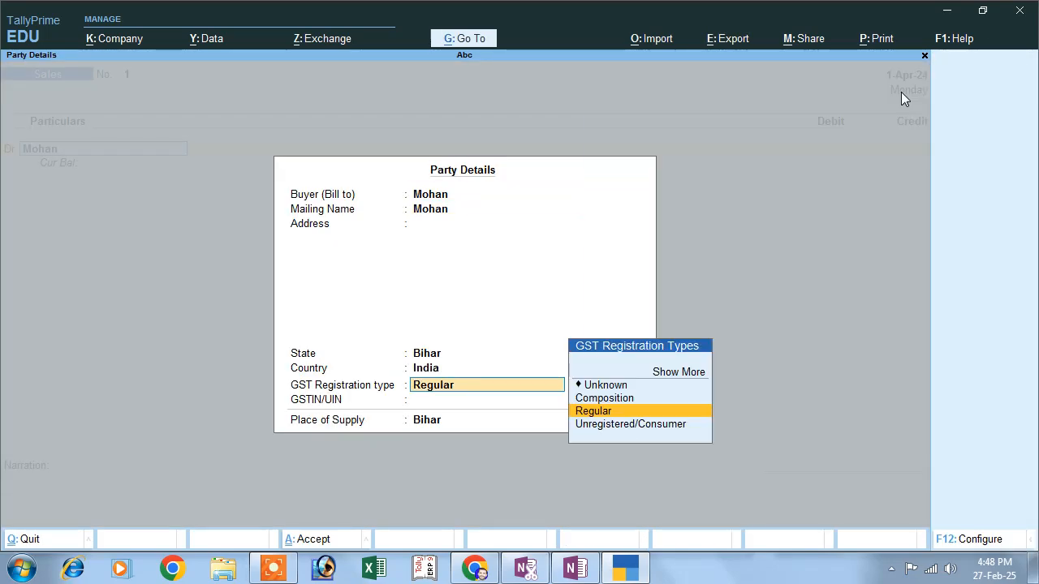
key(Return)
Step: Set the customer's debit to 30,000 and allocate the full amount to New Ref 1
text(30000)
key(Return)
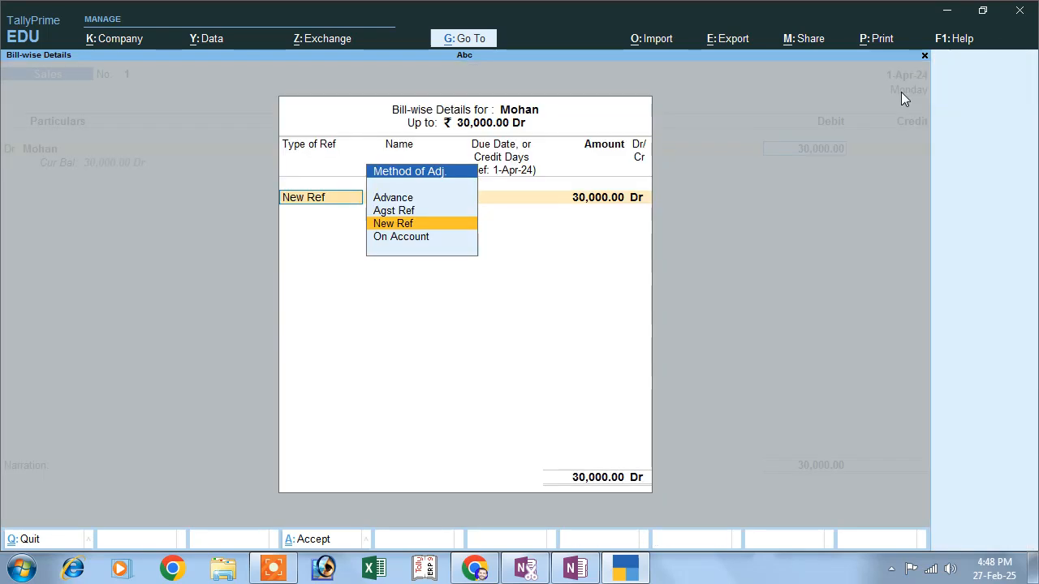
key(Return)
key(Return)
key(Return)
key(Return)
key(Return)
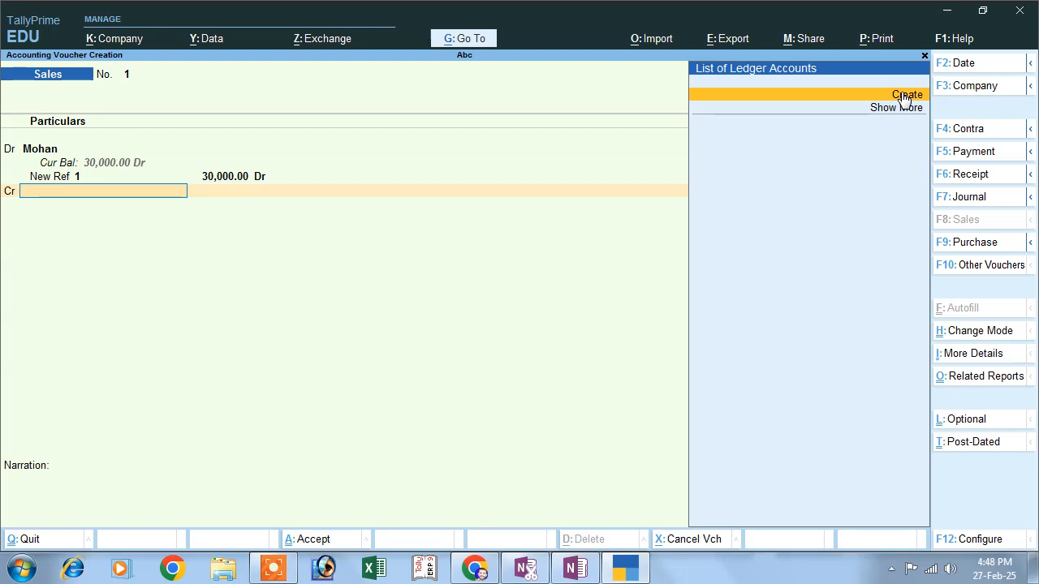
Step: Create a Sales ledger for the voucher's credit entry and place it under Sales Accounts
click(903, 96)
text(Sa)
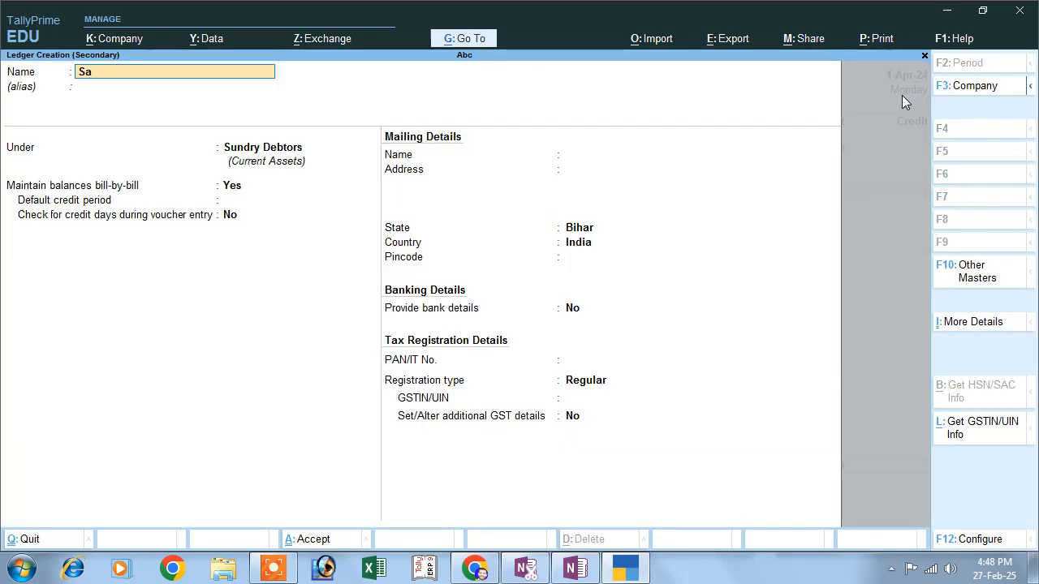
text(les)
key(BackSpace)
text(es)
key(Return)
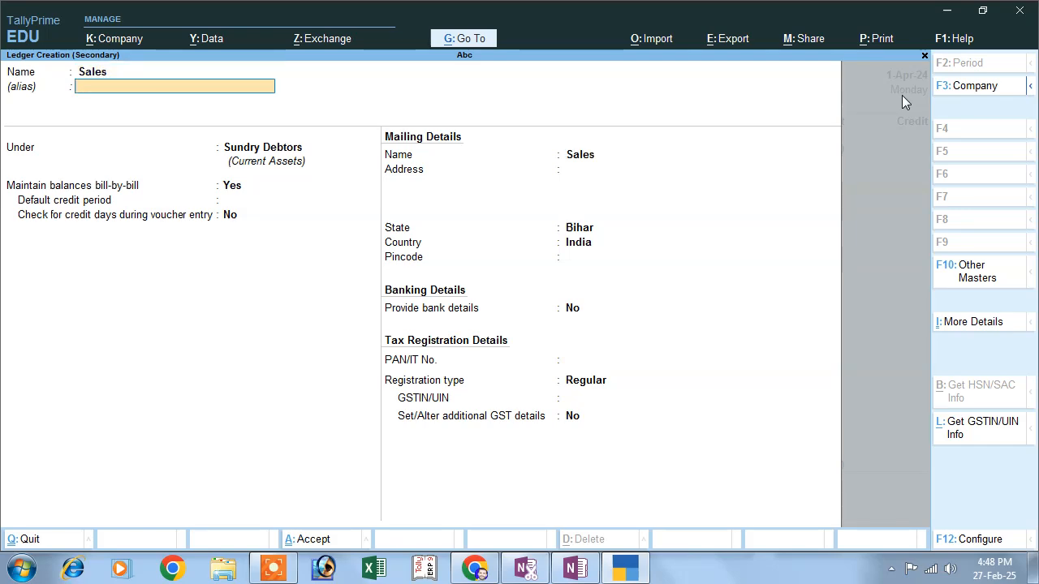
key(Return)
text(S)
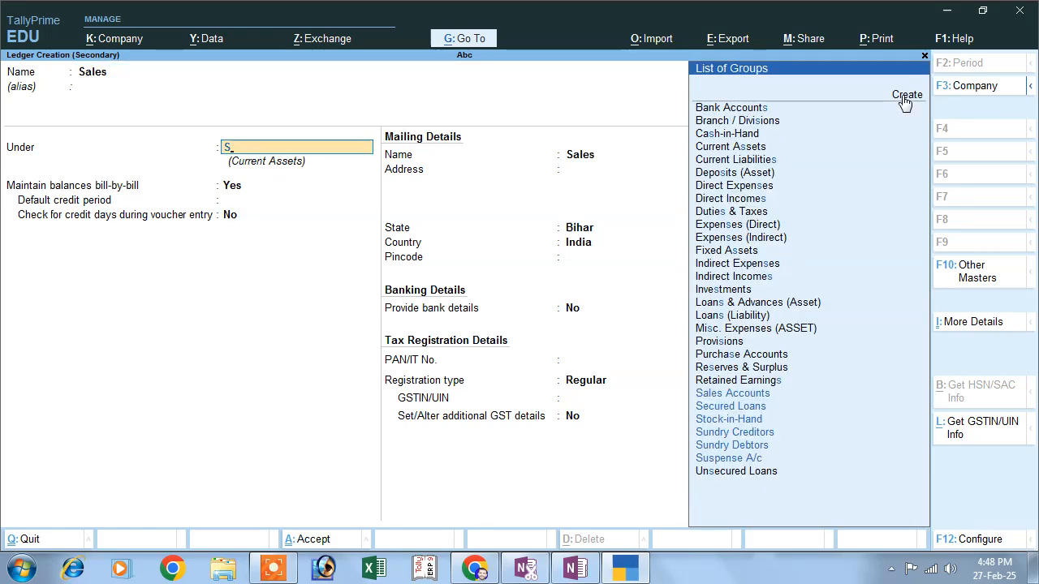
key(Down)
key(Down)
key(Up)
key(Up)
key(Return)
Step: Keep the Sales ledger's default type, statutory, mailing, bank and tax settings, and save the ledger
key(Return)
key(Return)
key(Return)
key(Return)
key(Return)
key(Return)
key(Return)
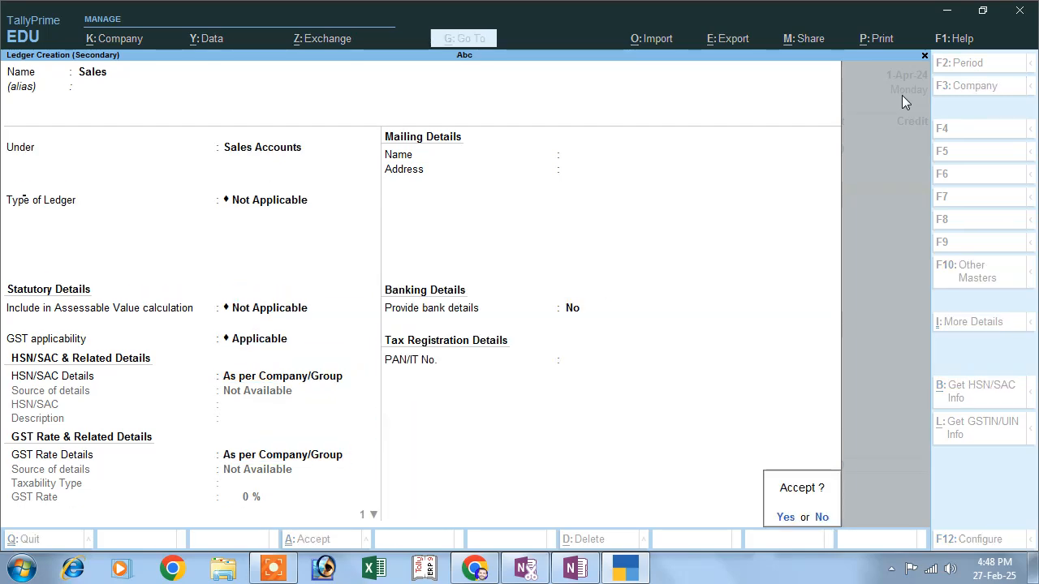
key(Return)
Step: Credit Sales with 30,000, leave the narration blank and save the sales voucher
key(Return)
key(Return)
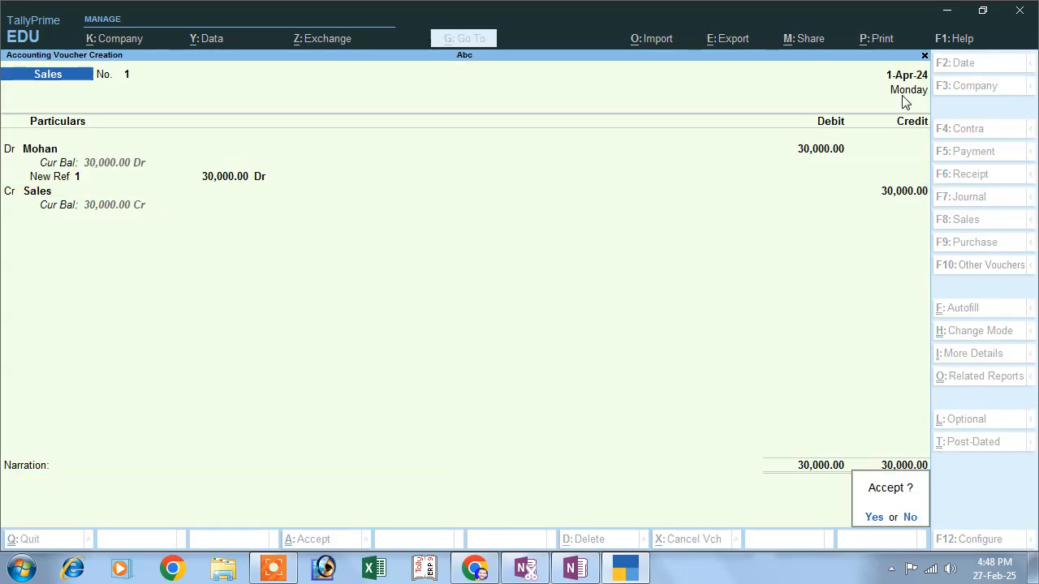
key(Return)
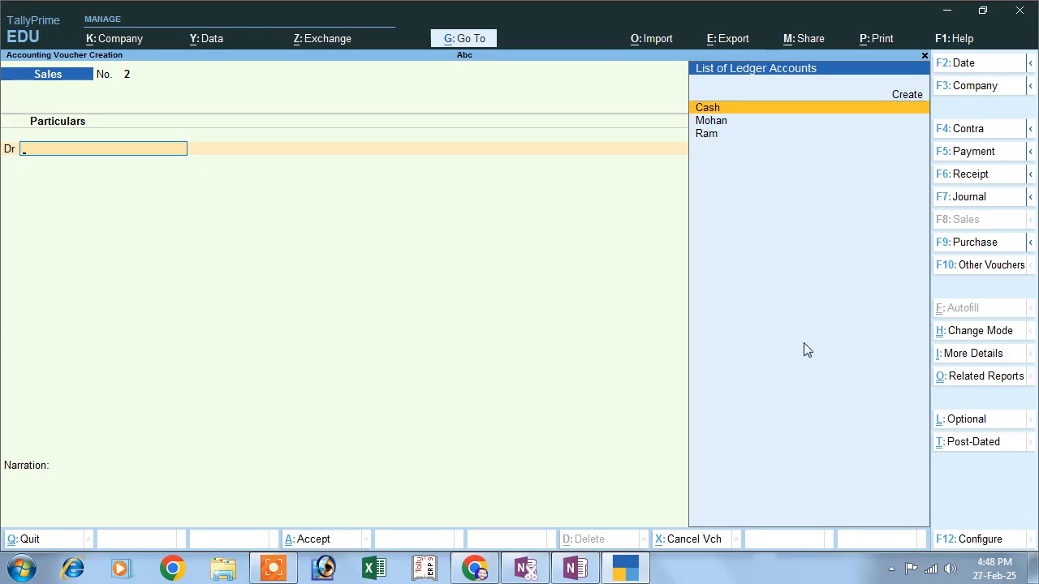
Step: Switch to the OneNote transaction list, underline the 3,000 goods-return entry and write "Credit Note" beside it
click(575, 568)
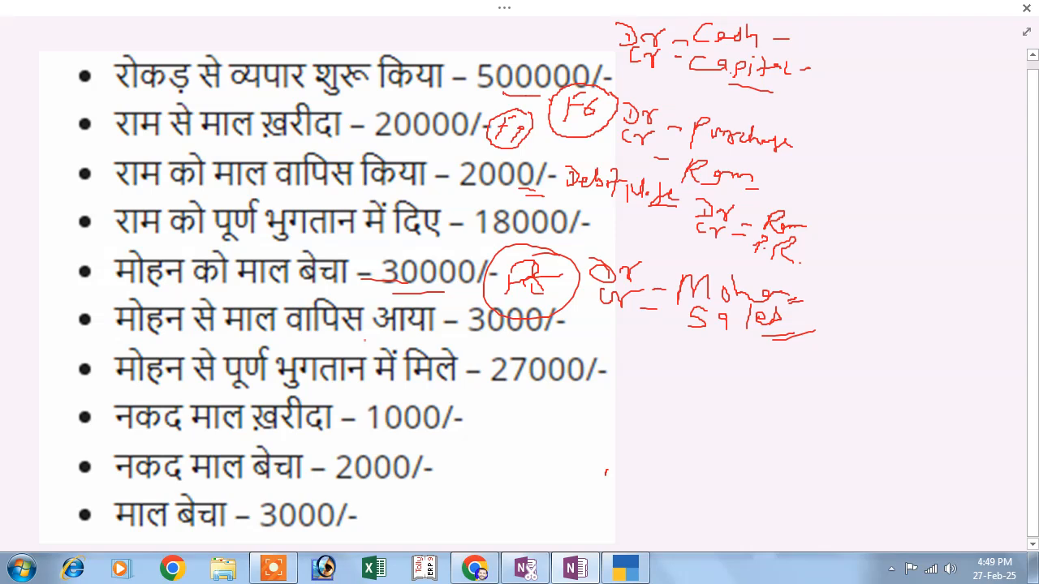
drag(413, 334, 435, 336)
drag(416, 341, 435, 343)
drag(454, 284, 479, 283)
drag(459, 291, 479, 289)
drag(466, 342, 495, 345)
mouse_move(473, 348)
mouse_down()
mouse_move(593, 351)
mouse_move(601, 334)
mouse_move(606, 356)
mouse_up()
drag(615, 339, 629, 351)
mouse_move(636, 352)
mouse_down()
mouse_move(637, 363)
mouse_move(656, 349)
mouse_up()
mouse_move(665, 362)
mouse_down()
mouse_move(681, 379)
mouse_move(709, 372)
mouse_up()
drag(690, 386, 712, 388)
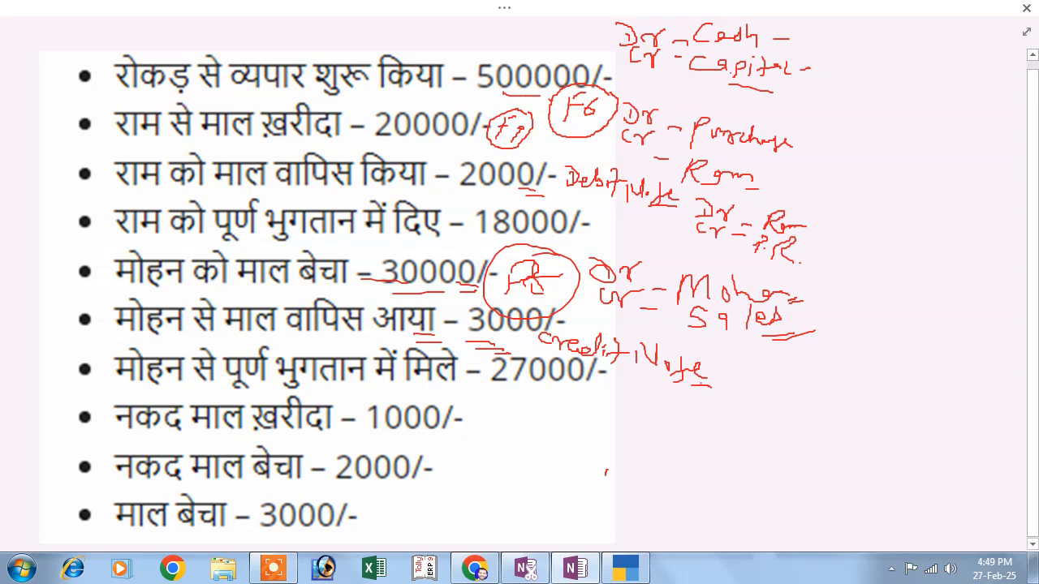
Step: Note beside the Credit Note label that Sales Return is debited and the customer is credited
mouse_move(722, 350)
mouse_down()
mouse_move(737, 371)
mouse_move(769, 357)
mouse_move(734, 393)
mouse_up()
drag(745, 386, 766, 382)
mouse_move(787, 372)
mouse_down()
mouse_move(798, 372)
mouse_move(798, 391)
mouse_up()
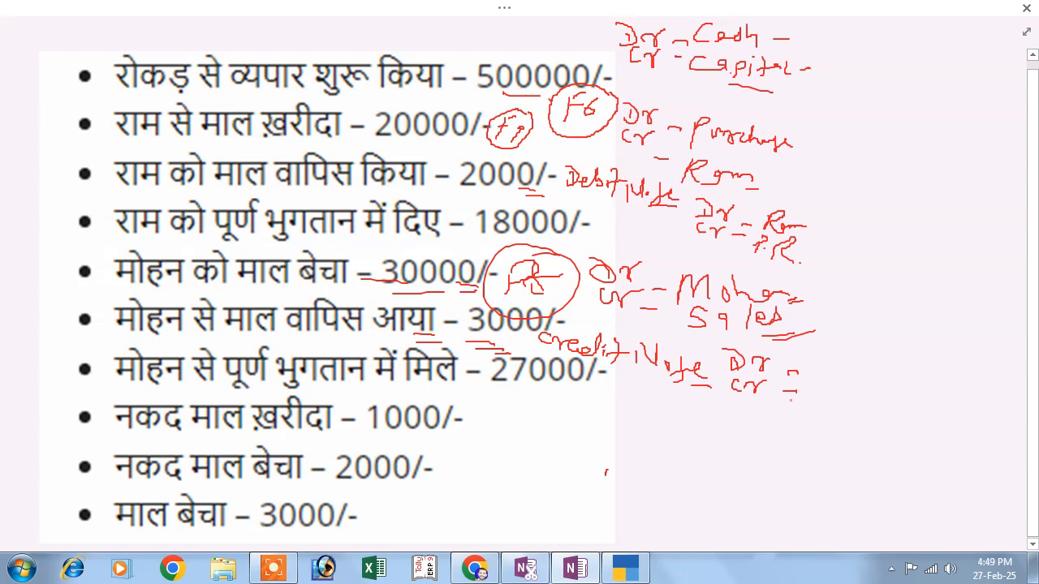
mouse_move(815, 365)
mouse_down()
mouse_move(807, 381)
mouse_move(935, 378)
mouse_up()
drag(907, 396, 928, 396)
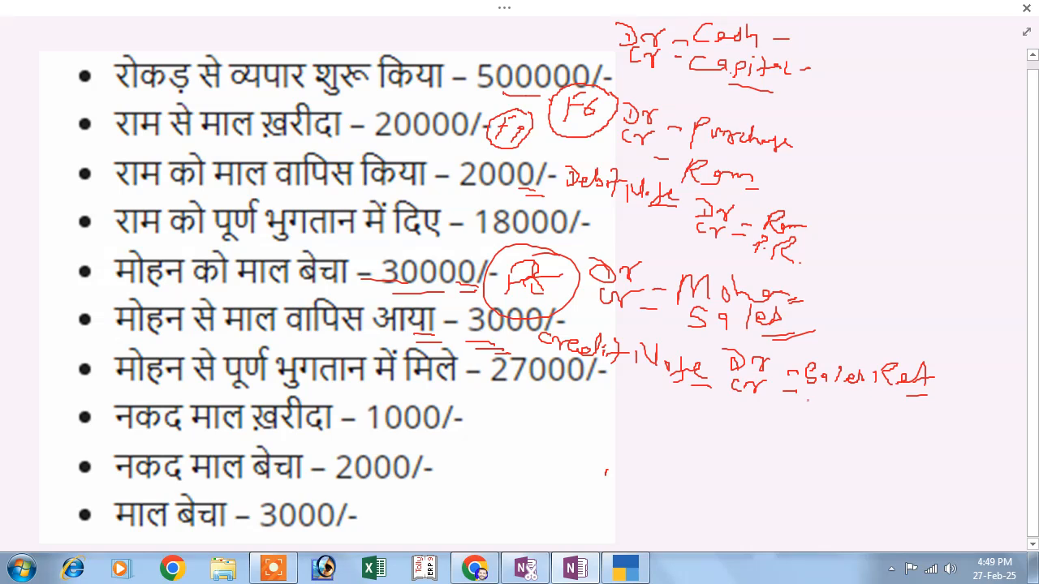
drag(807, 401, 878, 422)
Step: Switch to TallyPrime and start a Credit Note in As Voucher mode
click(624, 572)
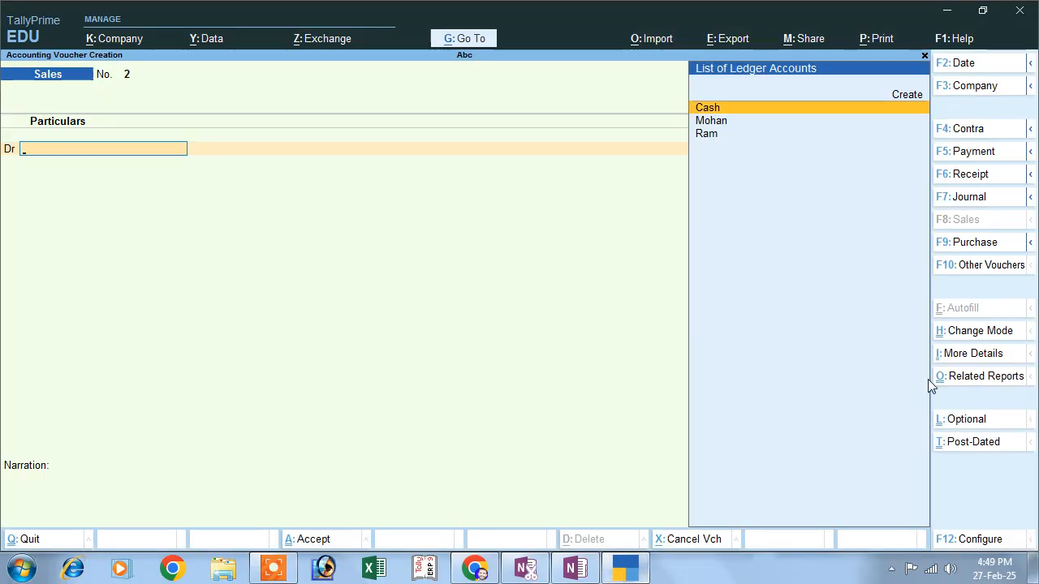
click(968, 269)
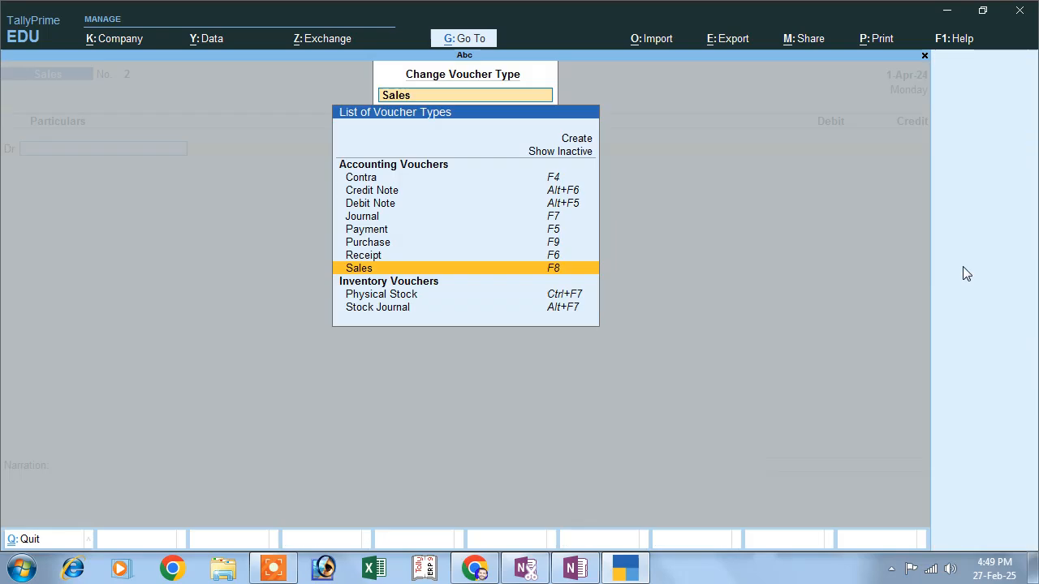
click(428, 195)
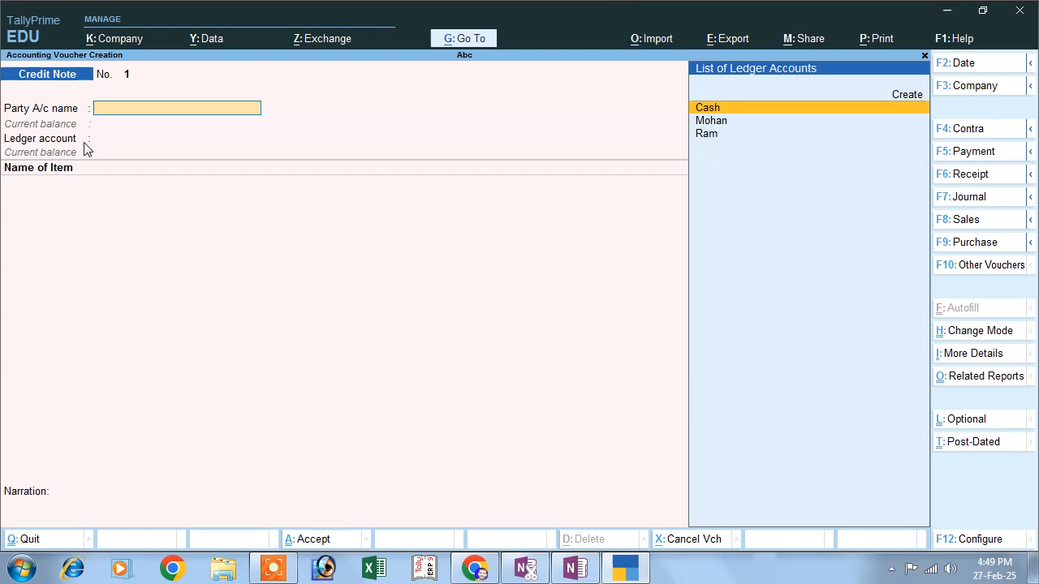
click(970, 331)
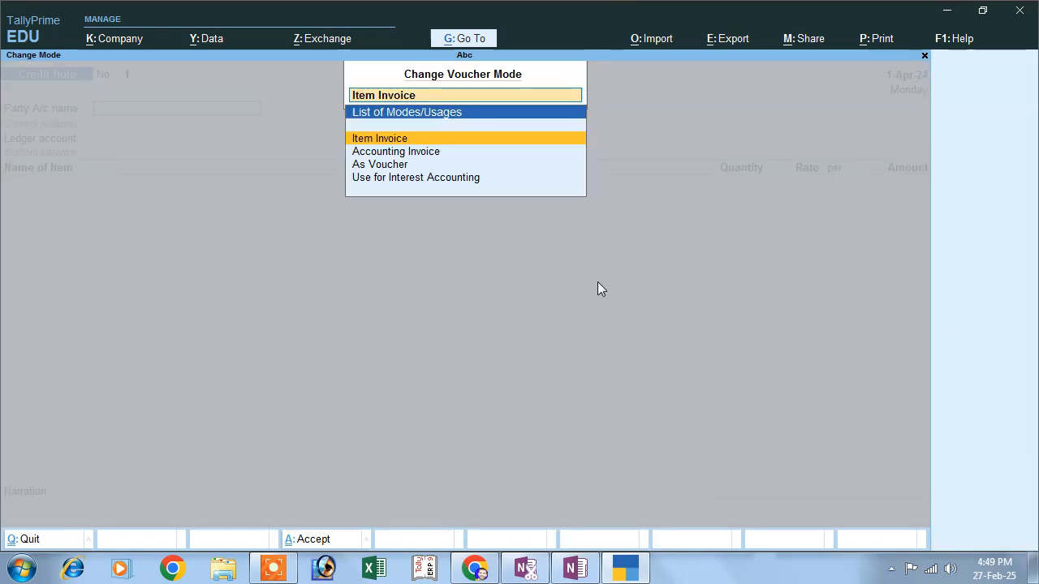
click(362, 164)
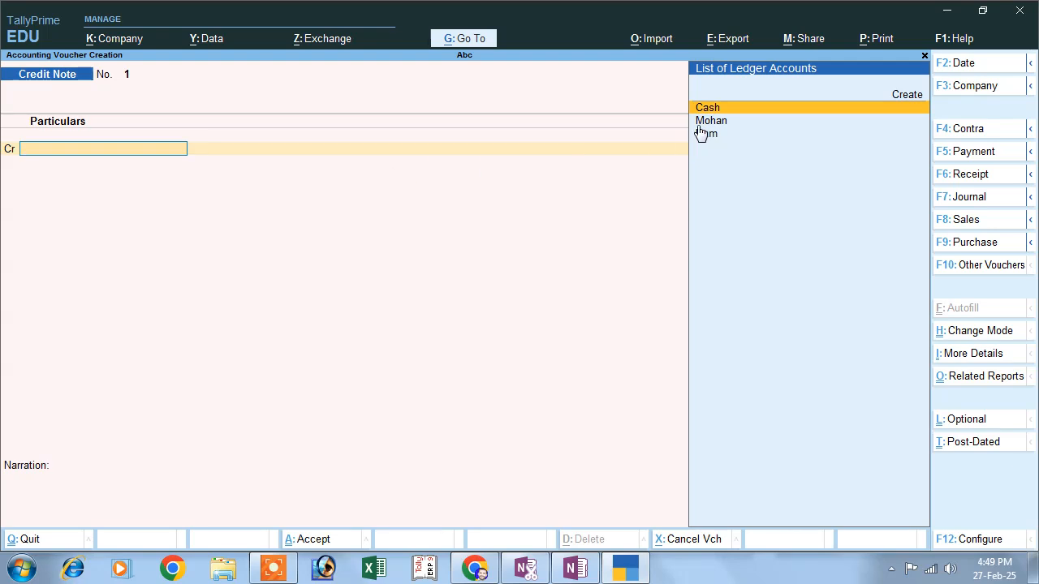
Step: Select the customer as the credited account, leave the receipt and original invoice details blank, and accept the default party details
click(731, 128)
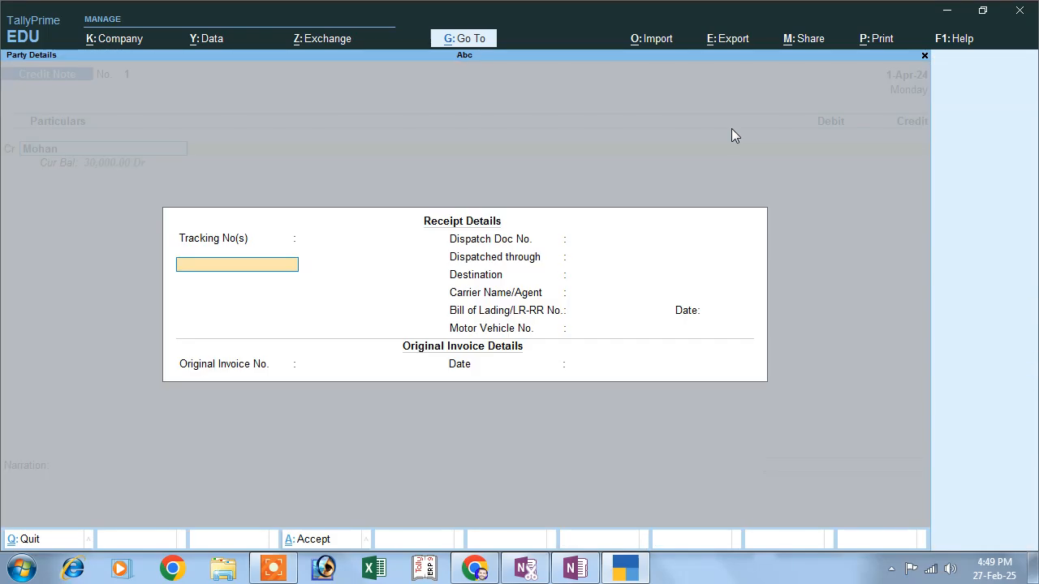
key(Return)
key(Return)
key(Return)
key(Return)
key(Return)
key(Return)
key(Return)
key(Return)
key(Return)
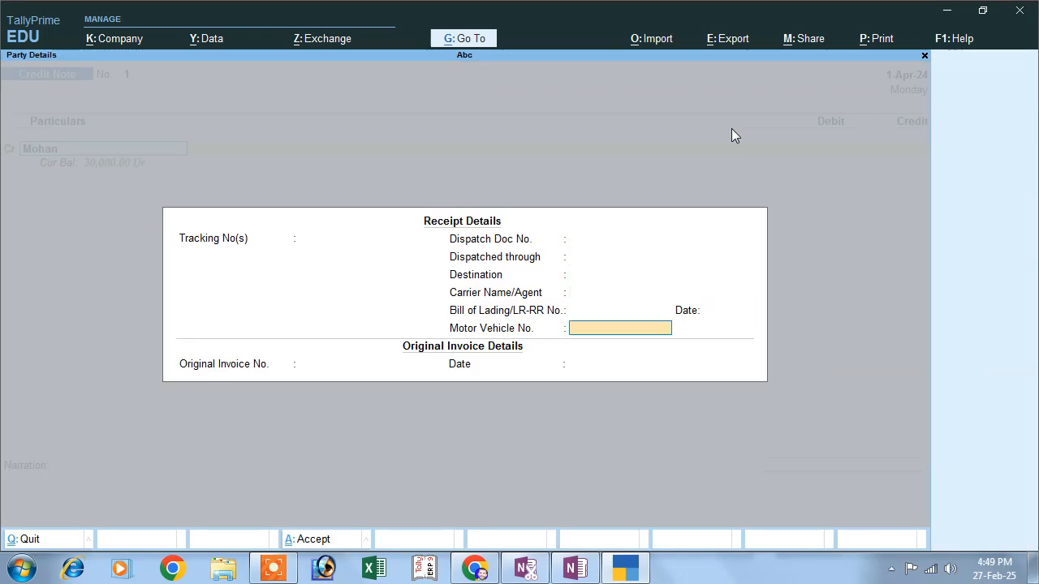
key(Return)
key(Return)
key(Return)
key(Return)
key(Return)
key(Return)
key(Return)
key(Return)
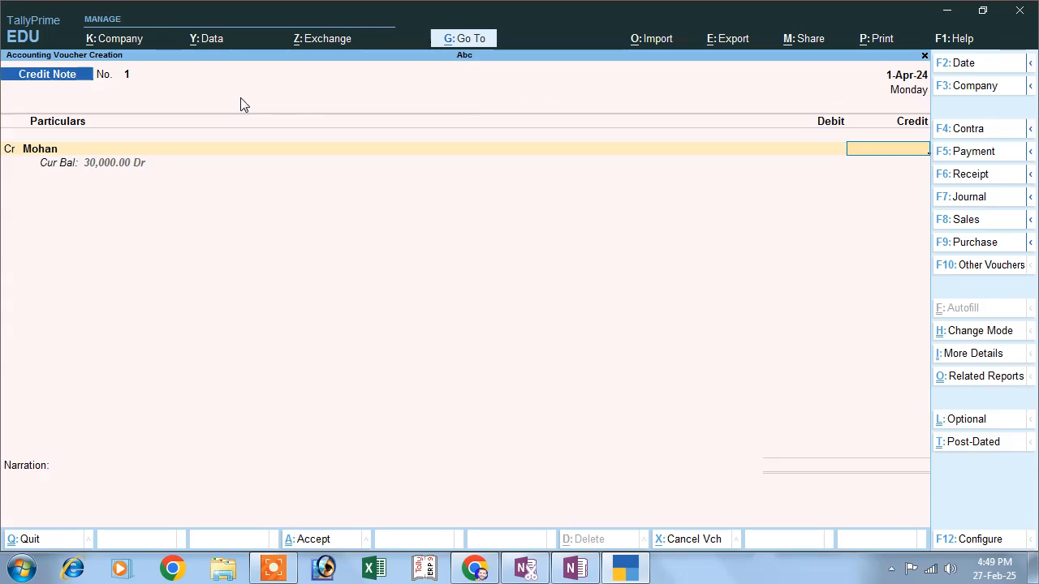
Step: Set the customer's credit to 3,000 and allocate the full amount as Agst Ref to pending bill 1
text(3000)
key(Return)
key(Return)
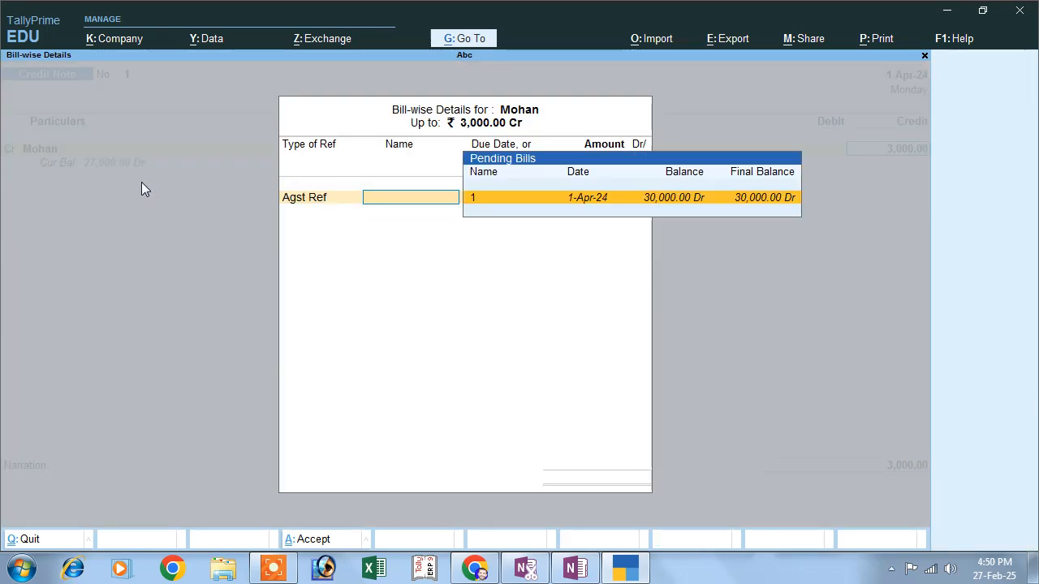
key(Return)
key(Return)
key(Return)
key(Return)
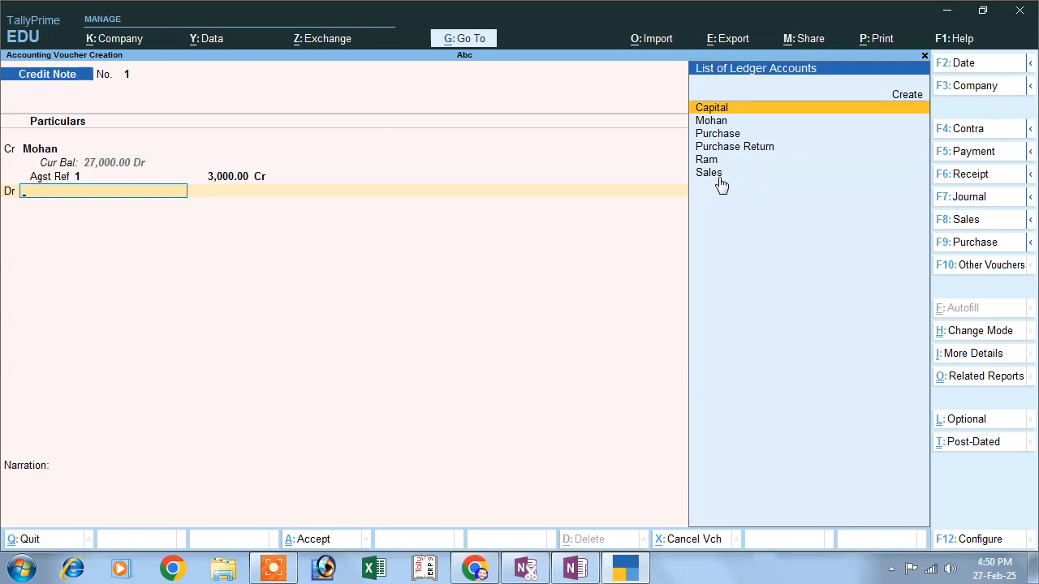
Step: Create a Sales Return ledger for the credit note's debit entry and place it under Sales Accounts
click(904, 96)
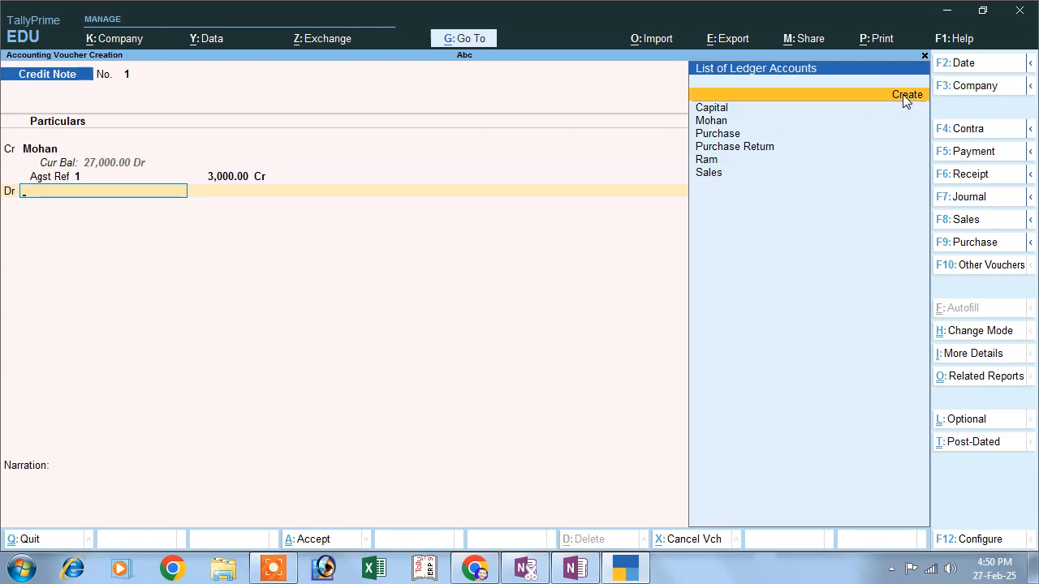
text(Sale)
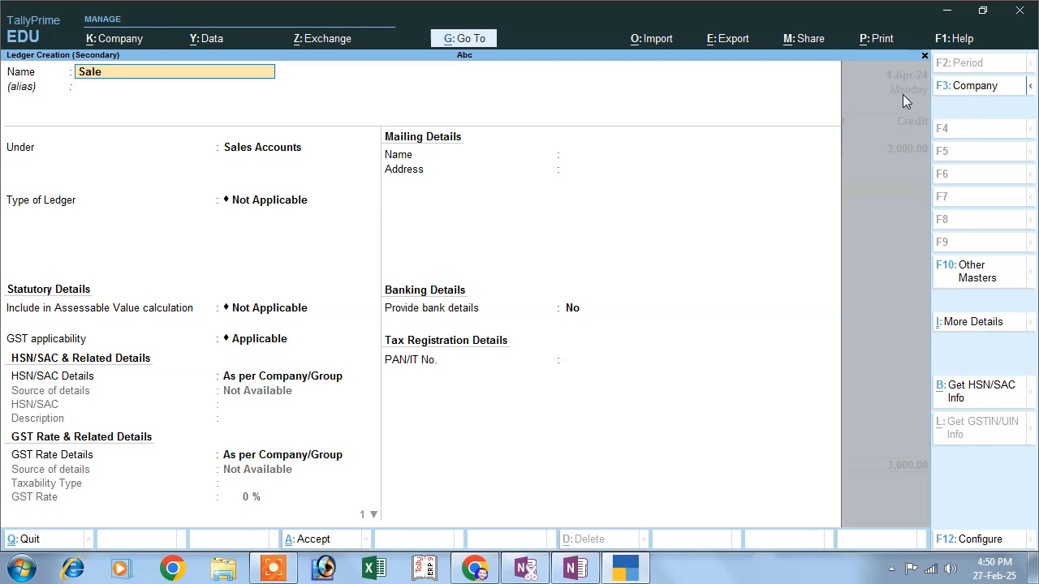
text(s Retu)
key(Return)
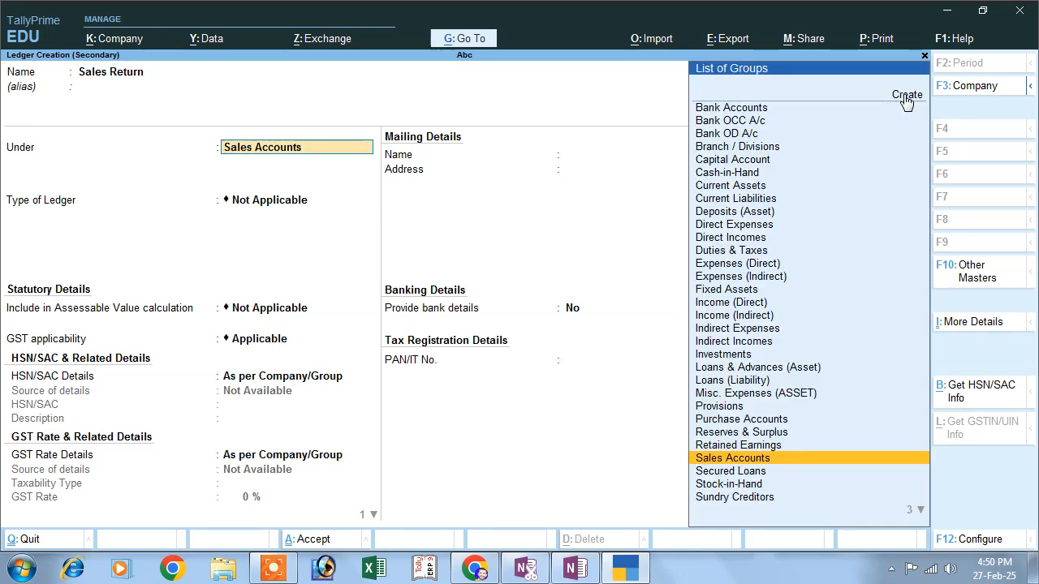
key(Return)
Step: Keep the Sales Return ledger's default type, statutory, mailing, bank and tax settings, and save the ledger
key(Return)
key(Return)
key(Return)
key(Return)
key(Return)
key(Return)
key(Return)
key(Return)
Step: Debit Sales Return with 3,000, leave the narration blank and save the credit note
key(Return)
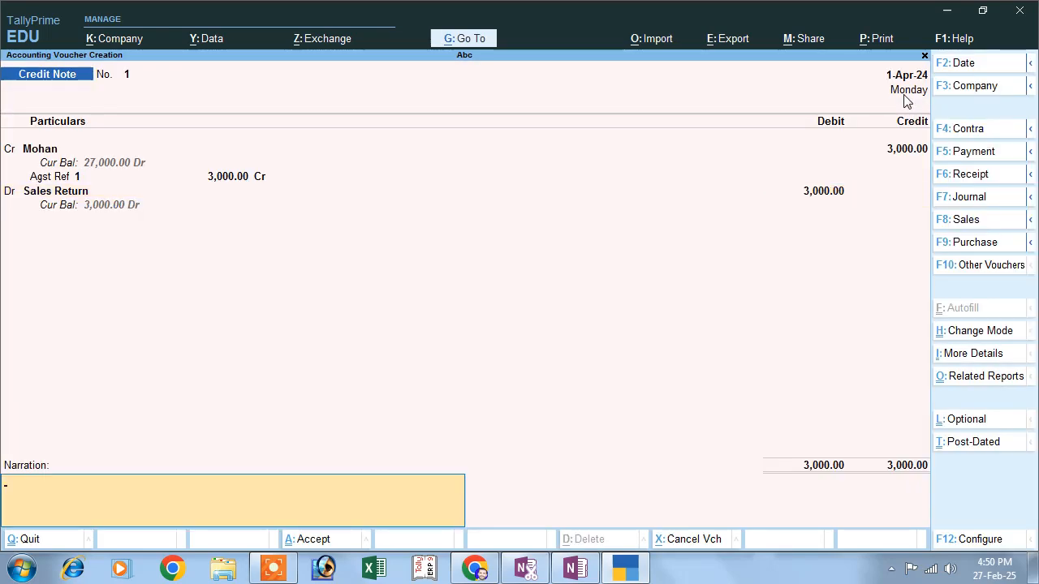
key(Return)
key(Return)
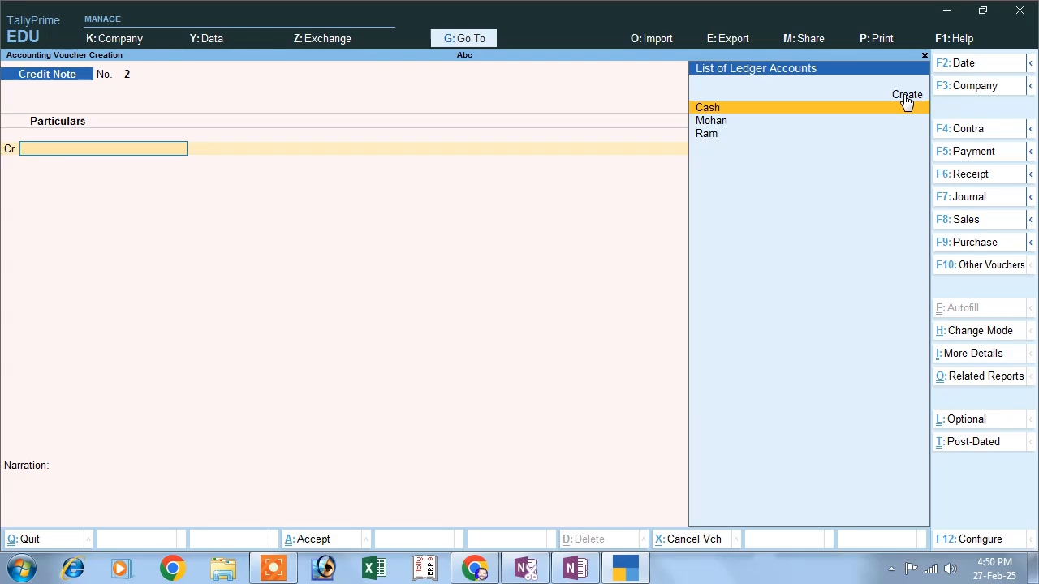
Step: Switch to the OneNote transaction list and write an underlined, circled "F5" below the 27,000 payment received from the customer
click(575, 567)
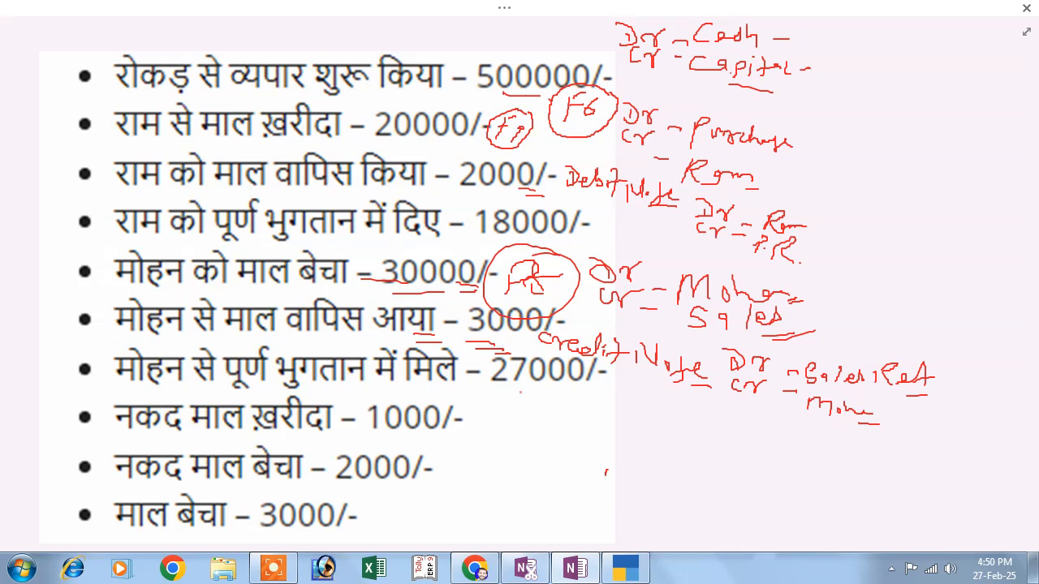
mouse_move(533, 385)
mouse_down()
mouse_move(523, 412)
mouse_move(531, 389)
mouse_move(540, 400)
mouse_up()
mouse_move(550, 391)
mouse_down()
mouse_move(549, 404)
mouse_move(568, 382)
mouse_up()
drag(529, 416, 552, 418)
drag(531, 422, 548, 422)
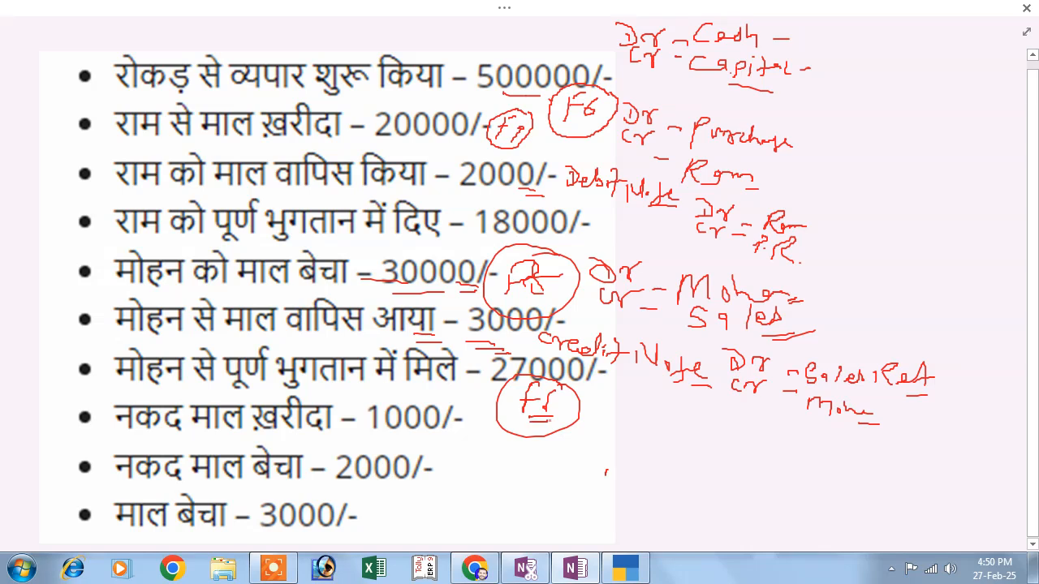
Step: Note beside the circled voucher label that Cash is debited and the customer is credited
mouse_move(602, 395)
mouse_down()
mouse_move(607, 417)
mouse_move(636, 416)
mouse_up()
drag(642, 416, 685, 417)
mouse_move(702, 408)
mouse_down()
mouse_move(709, 420)
mouse_move(734, 420)
mouse_up()
mouse_move(611, 426)
mouse_down()
mouse_move(610, 441)
mouse_move(624, 443)
mouse_up()
mouse_move(625, 438)
mouse_down()
mouse_move(636, 433)
mouse_move(685, 461)
mouse_move(751, 459)
mouse_move(758, 469)
mouse_up()
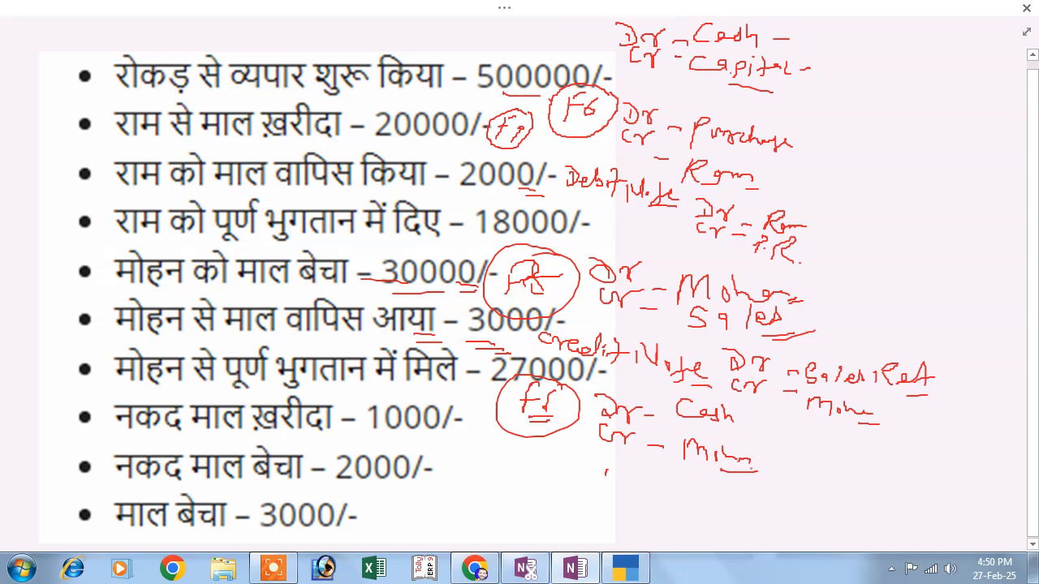
Step: Switch to TallyPrime, start a Receipt voucher and select the customer as the credited account
click(626, 572)
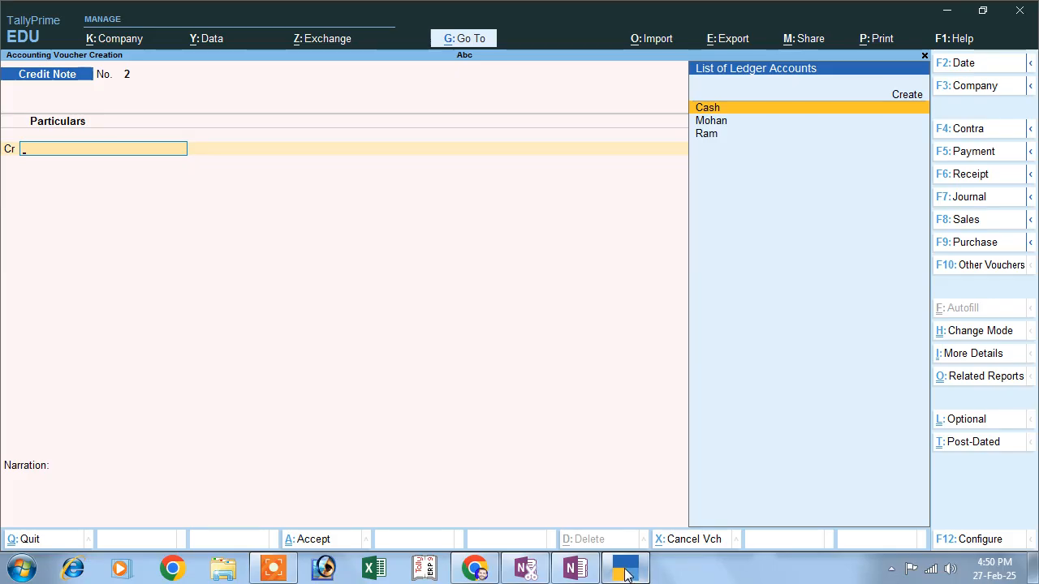
click(965, 175)
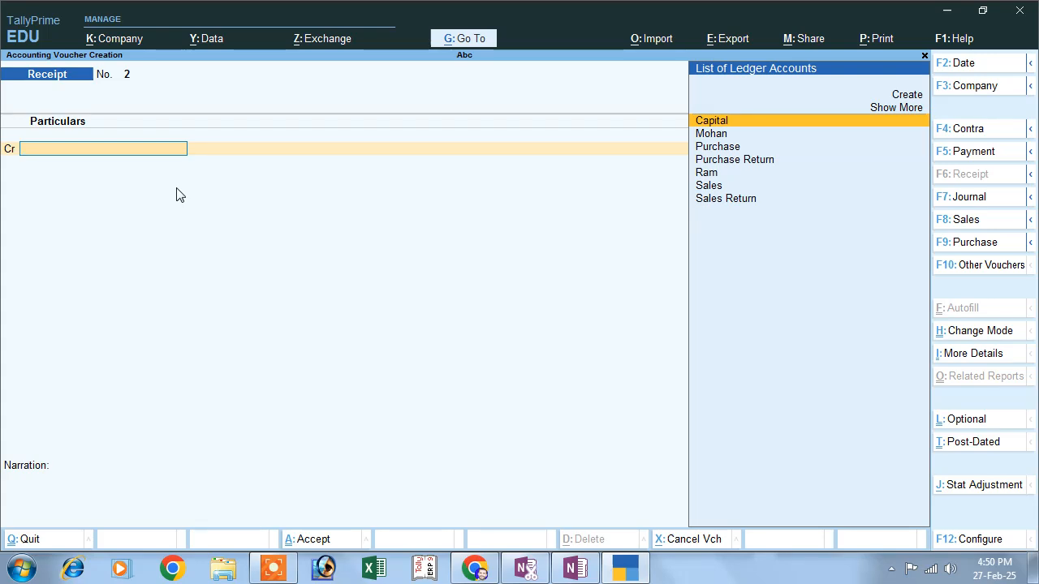
key(Down)
key(Down)
key(Down)
key(Down)
key(Down)
key(Up)
key(Up)
key(Up)
key(Up)
key(Return)
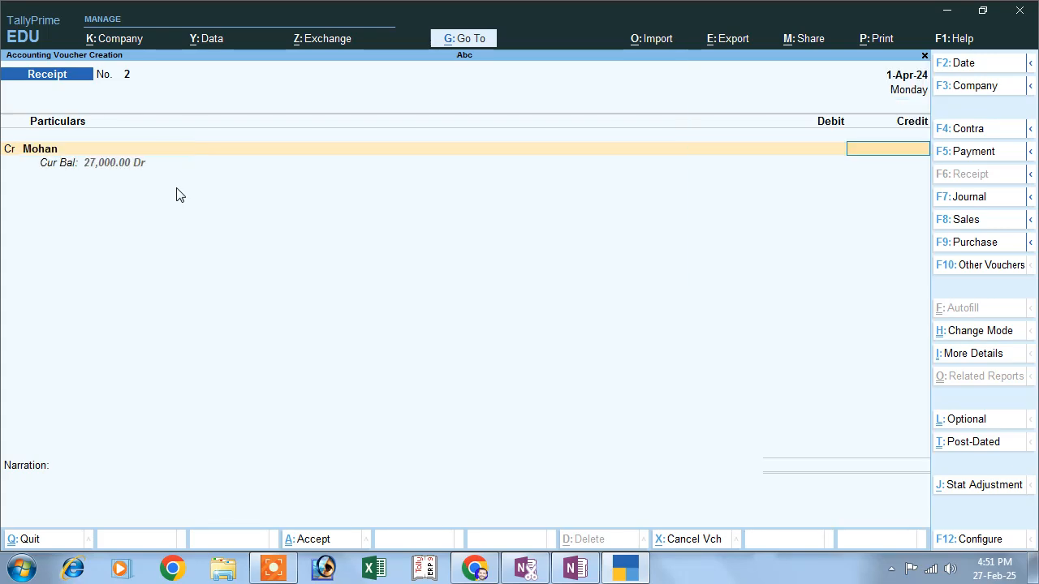
Step: Set the customer's credit to 27,000 and allocate the full amount as Agst Ref to bill 1
text(27,000)
key(Return)
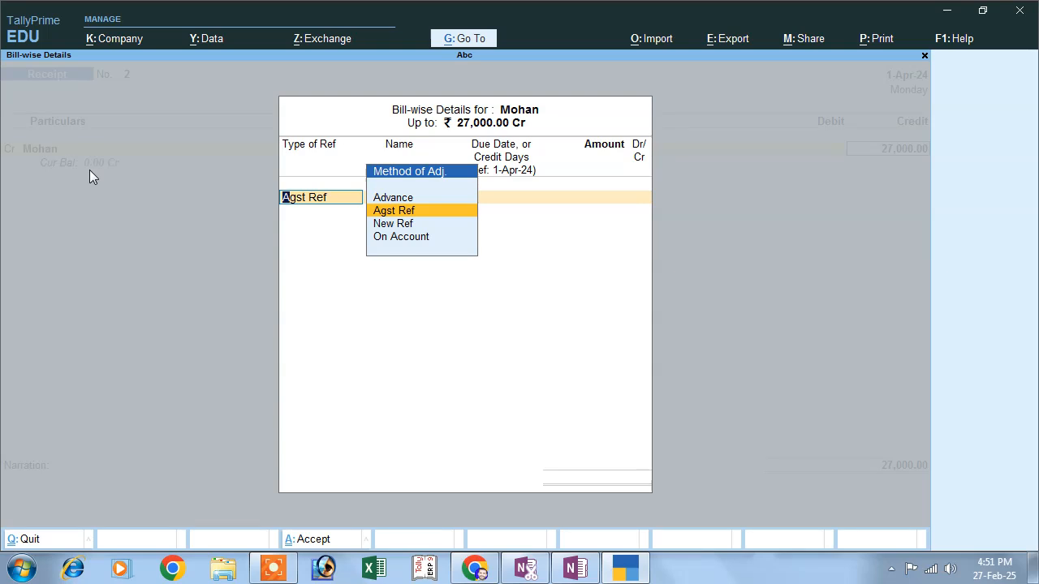
key(Return)
key(Return)
key(Return)
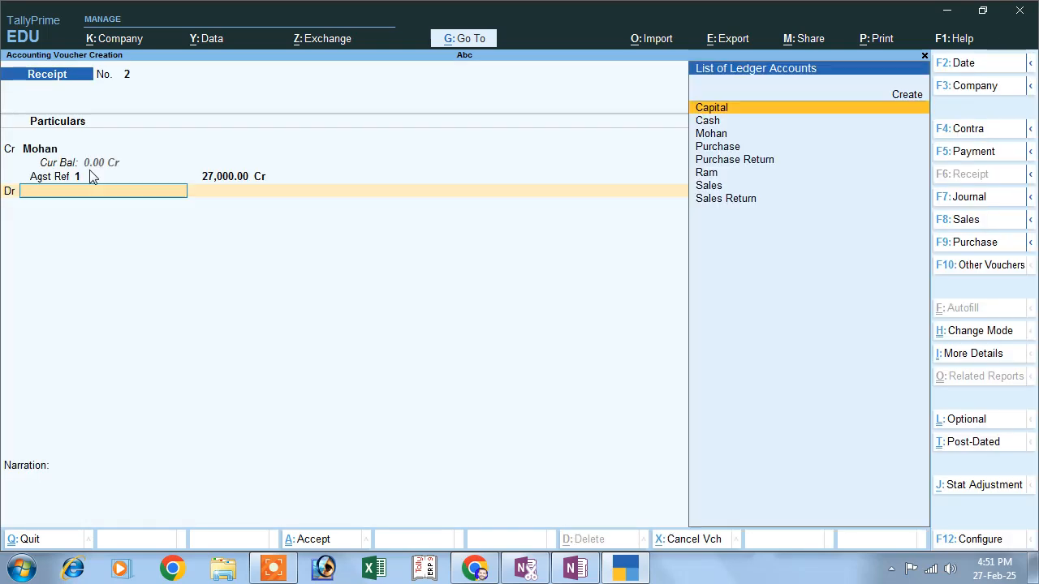
Step: Debit Cash with 27,000, leave the narration blank and save the receipt voucher
key(Down)
key(Down)
key(Up)
key(Return)
key(Return)
key(Return)
key(Return)
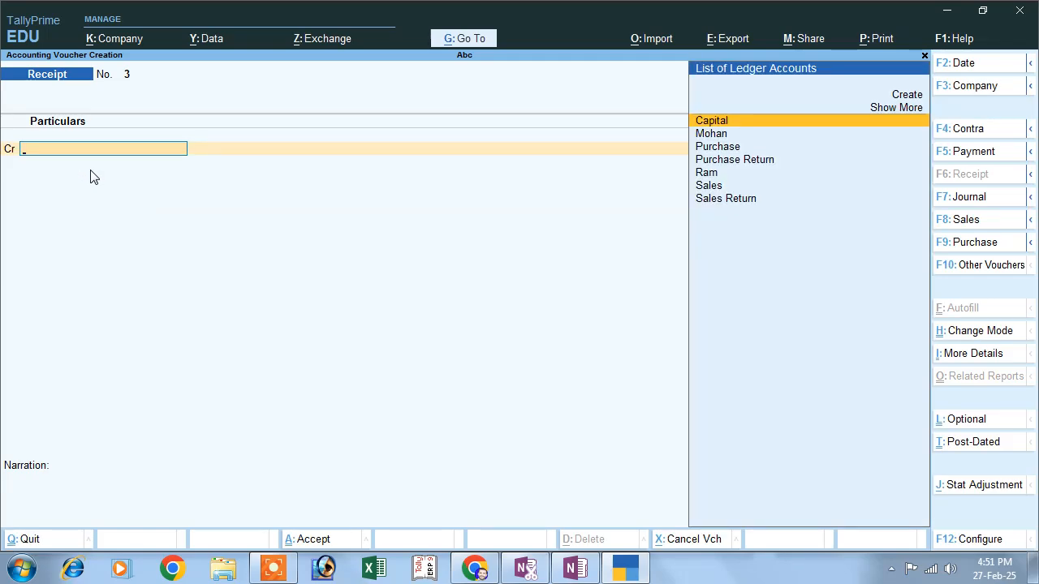
Step: Switch to the transaction notes and label the 1000 cash purchase F9, noting Purchase as debit and Cash as credit
click(575, 568)
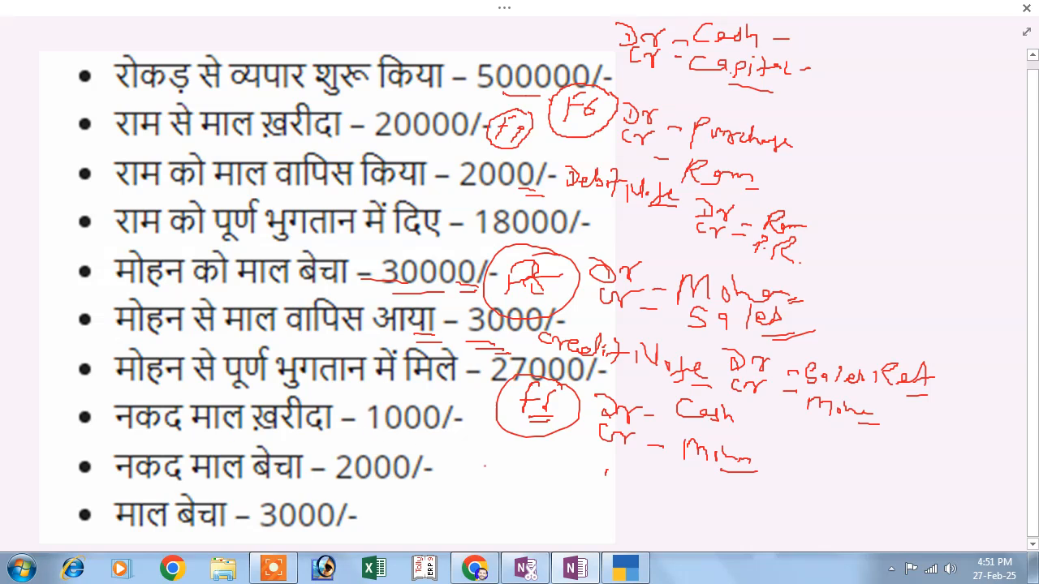
drag(460, 420, 456, 443)
mouse_move(460, 420)
mouse_down()
mouse_move(481, 412)
mouse_move(476, 441)
mouse_move(492, 443)
mouse_up()
mouse_move(460, 452)
mouse_down()
mouse_move(501, 451)
mouse_move(532, 474)
mouse_move(635, 482)
mouse_up()
mouse_move(562, 484)
mouse_down()
mouse_move(555, 493)
mouse_move(603, 511)
mouse_up()
drag(573, 511, 618, 515)
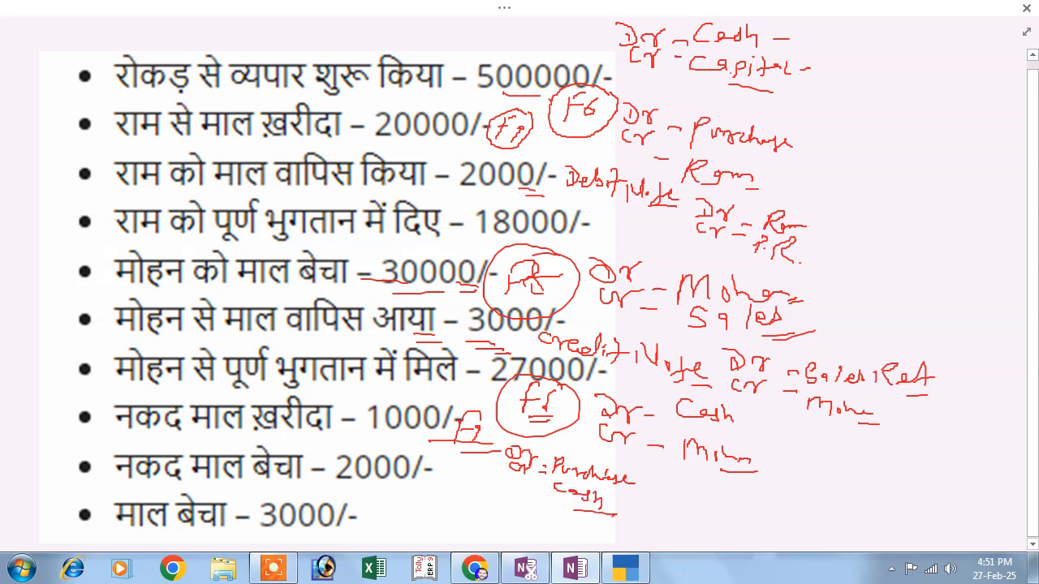
Step: Switch to TallyPrime and start a Purchase voucher in As Voucher mode, leaving the supplier invoice number and date blank
click(622, 574)
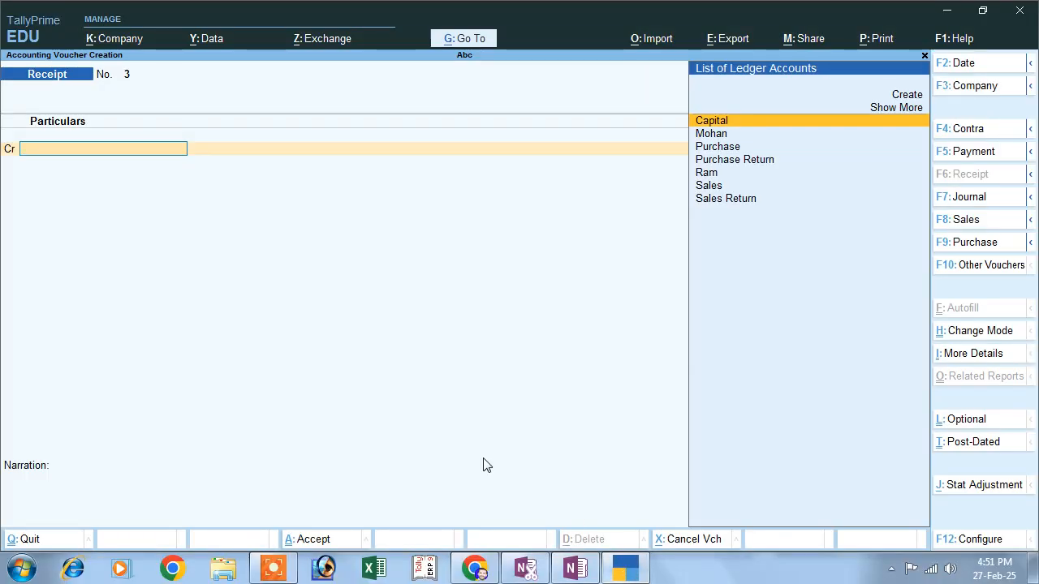
click(965, 241)
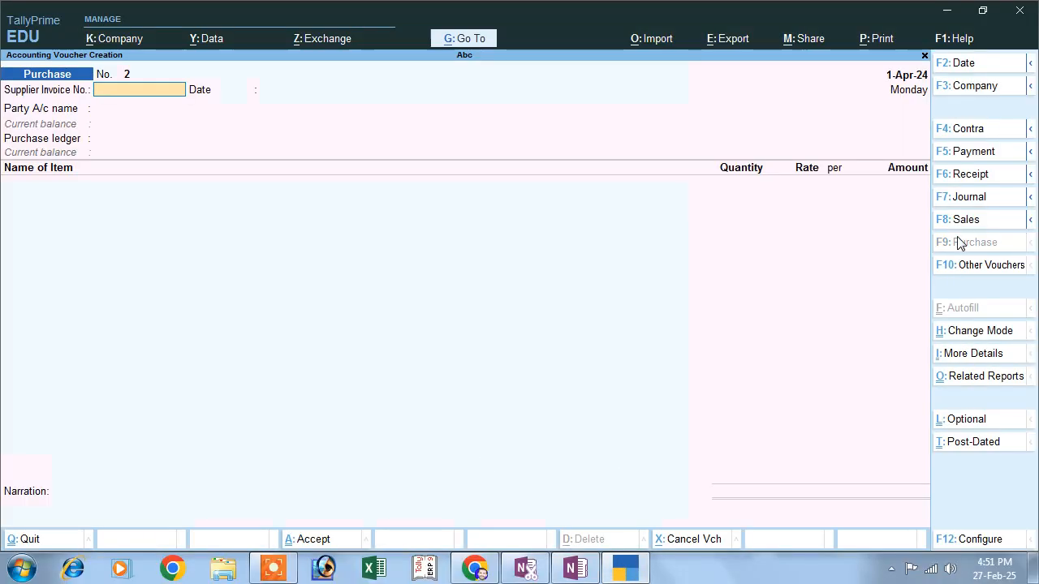
click(971, 331)
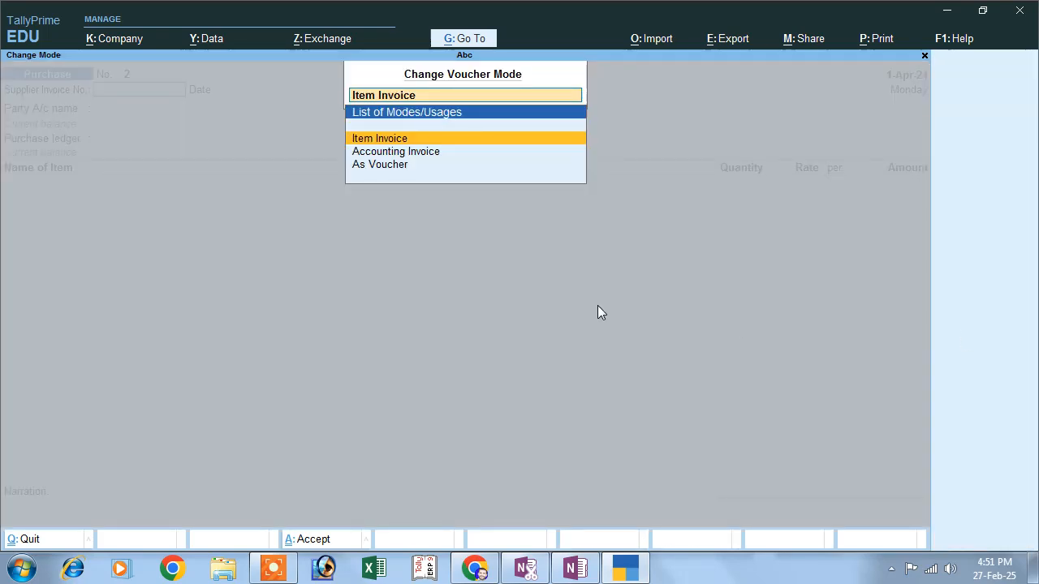
key(Return)
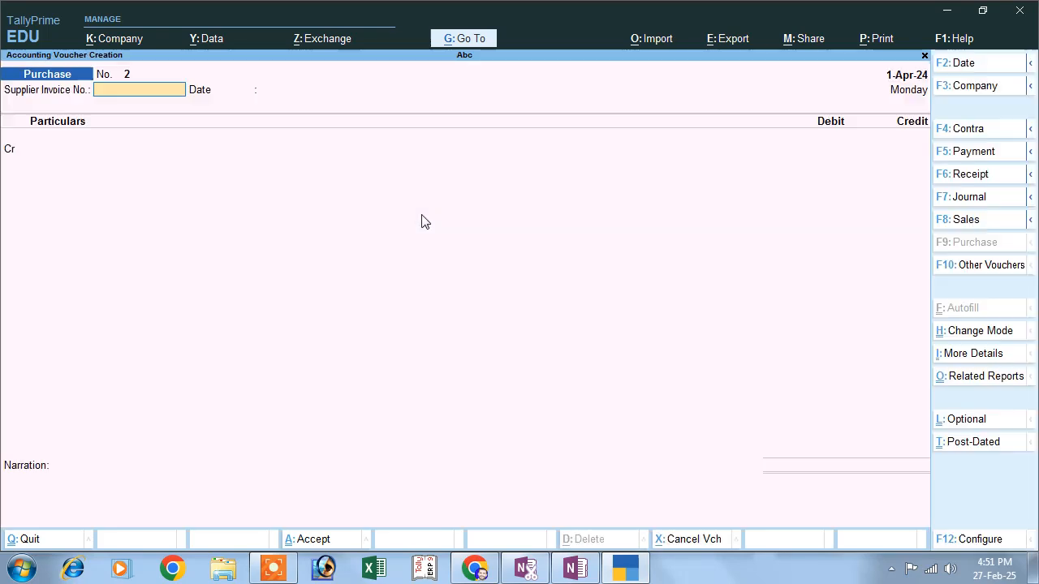
key(Return)
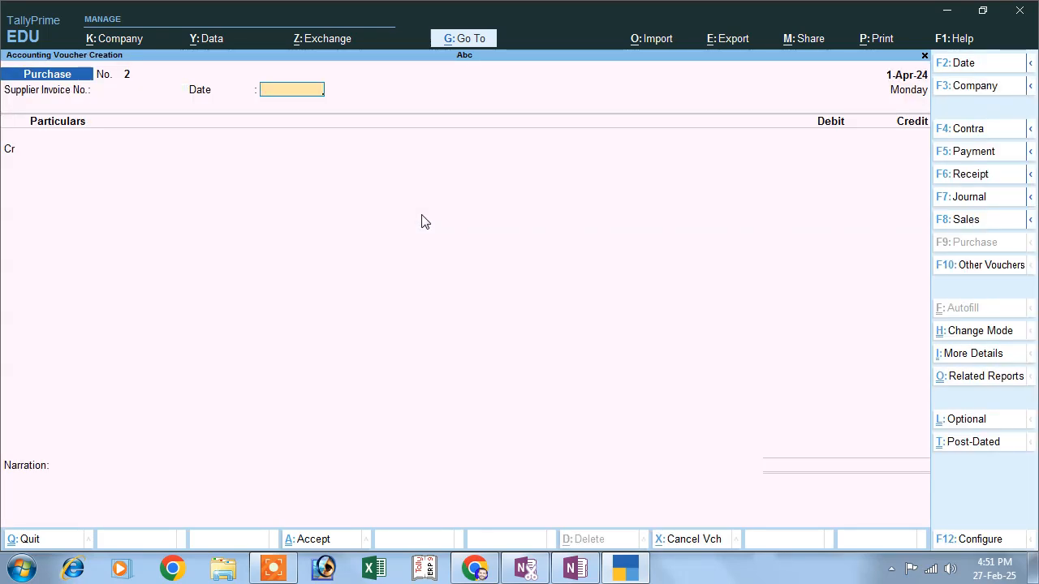
key(Return)
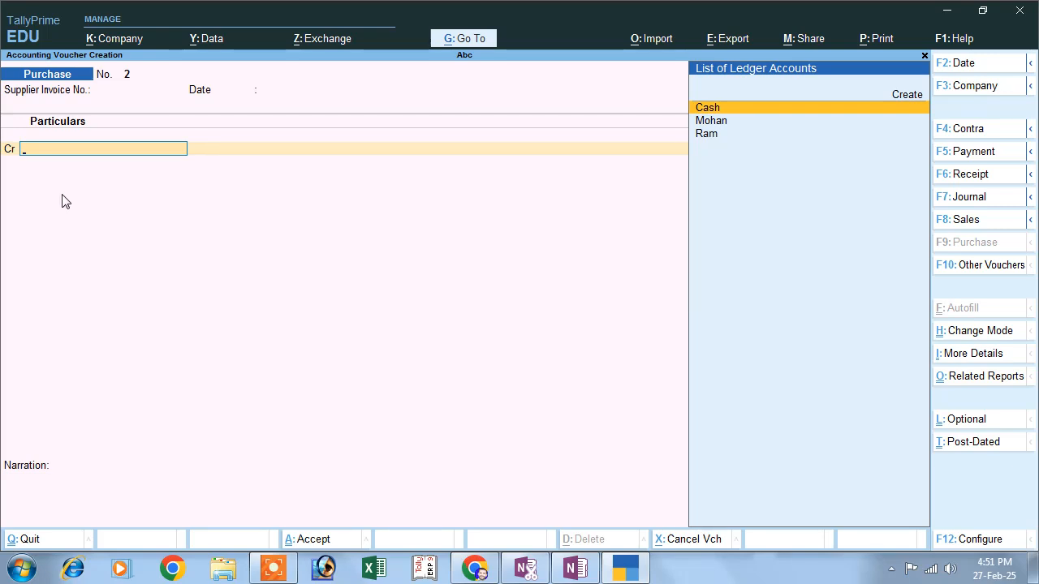
Step: Credit Cash with 1,000 in the purchase voucher, leaving the receipt details blank and keeping the default party details
key(Return)
key(Return)
key(Return)
key(Return)
key(Return)
key(Return)
key(Return)
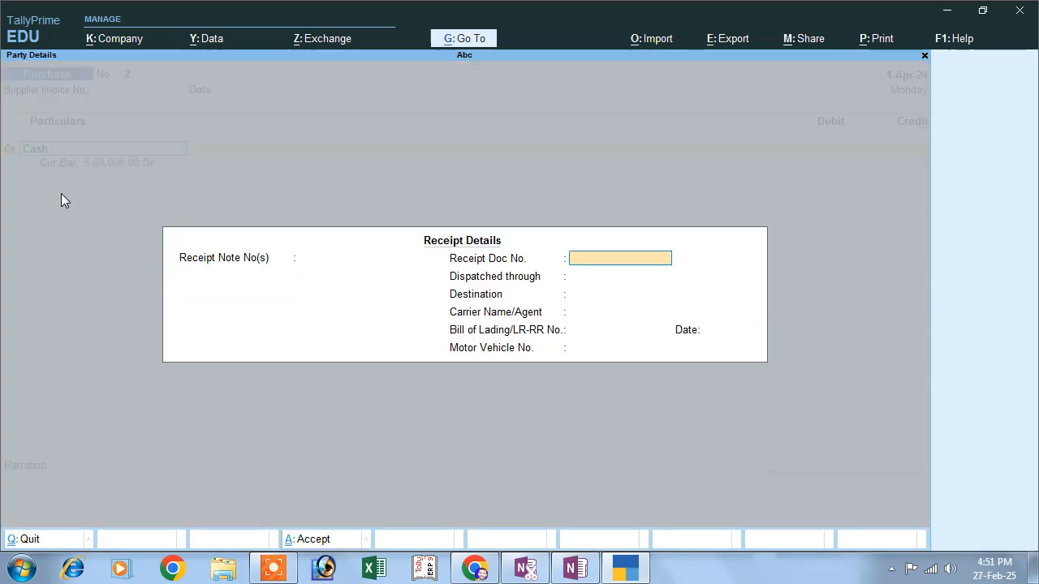
key(Return)
key(Return)
key(Return)
key(Return)
key(Return)
key(Return)
key(Return)
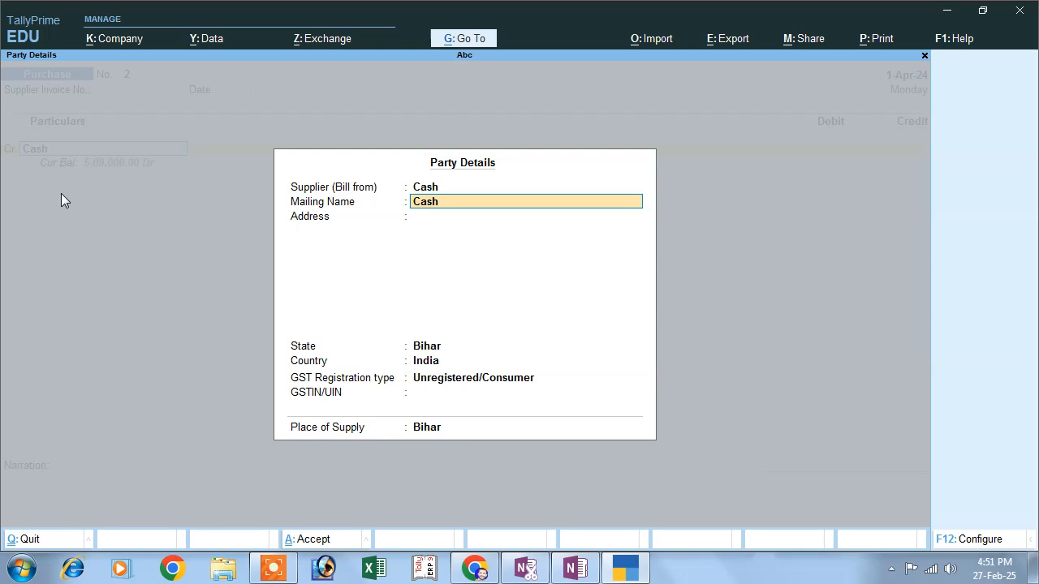
key(Return)
text(100)
key(Return)
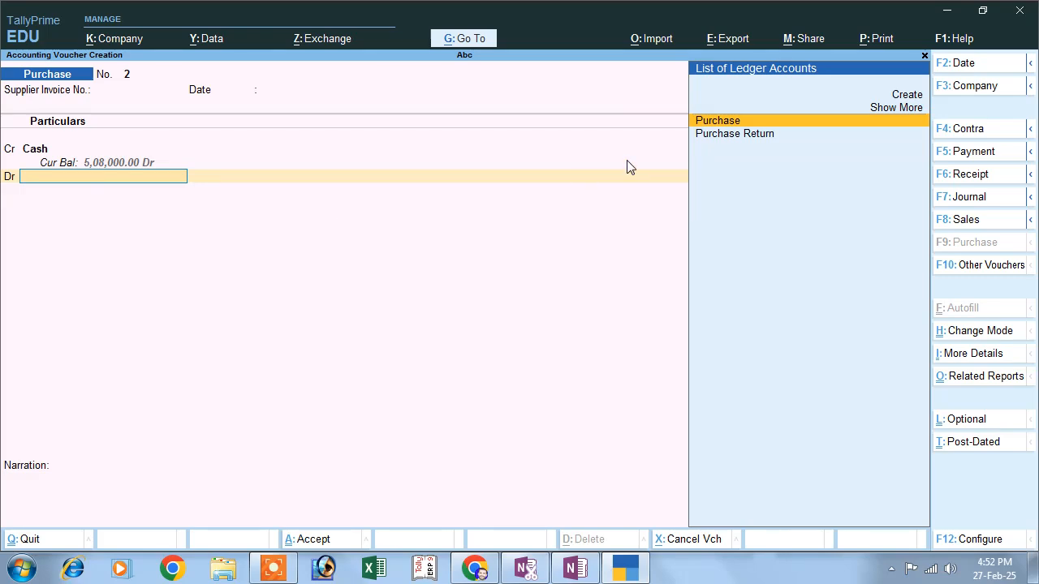
Step: Debit Purchase with 1,000, leave the narration blank and save the purchase voucher
key(Return)
key(Return)
key(Return)
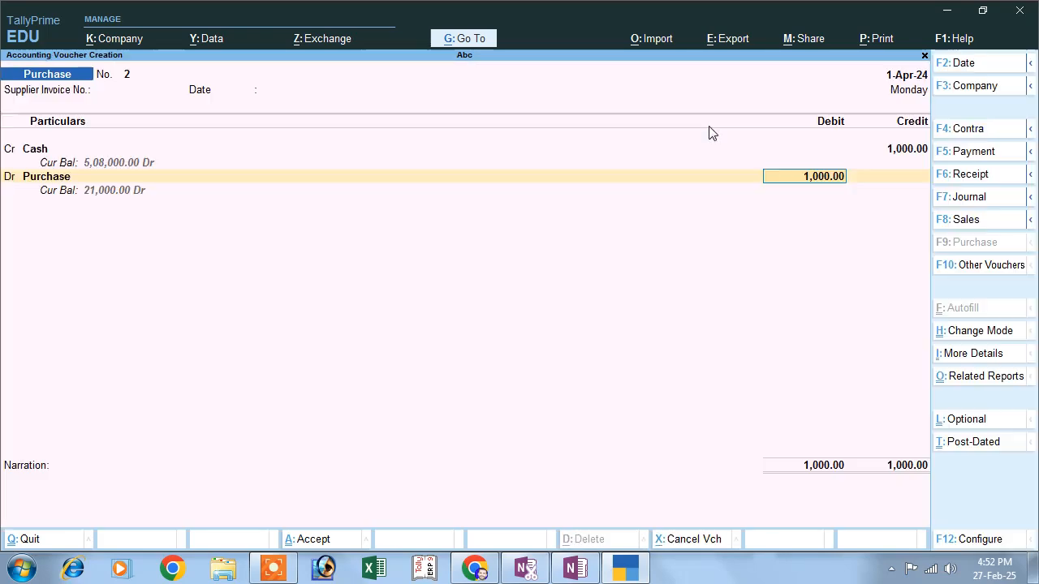
key(Return)
key(Return)
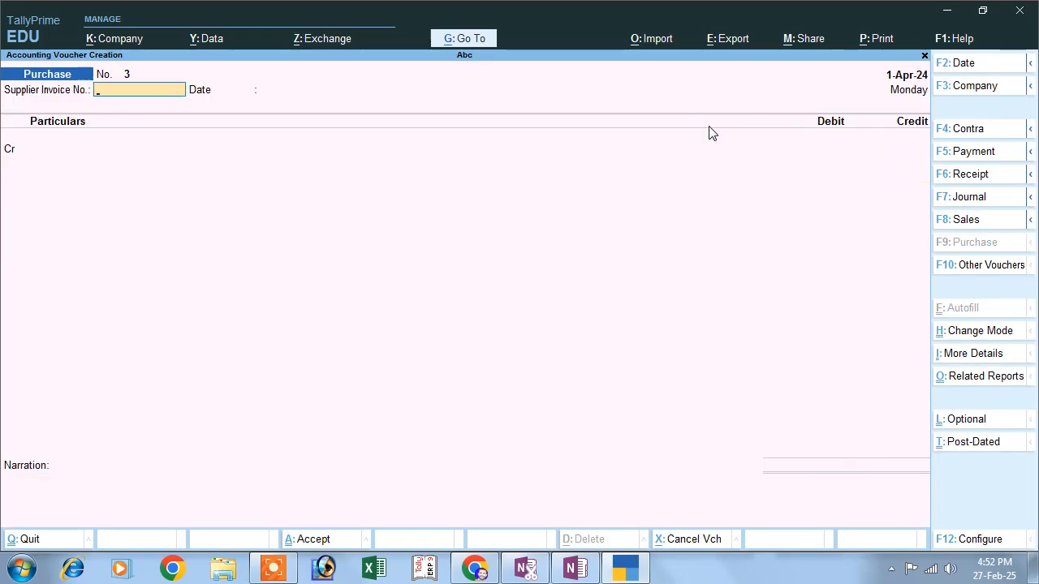
Step: Check the cash sale in the transaction notes and start a Sales voucher in As Voucher mode in TallyPrime
click(576, 569)
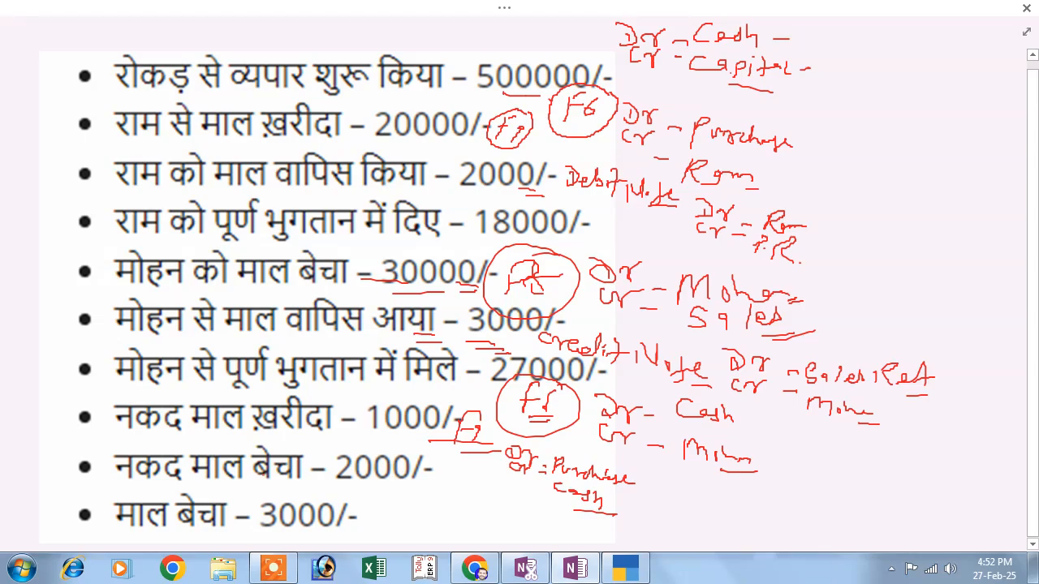
click(625, 568)
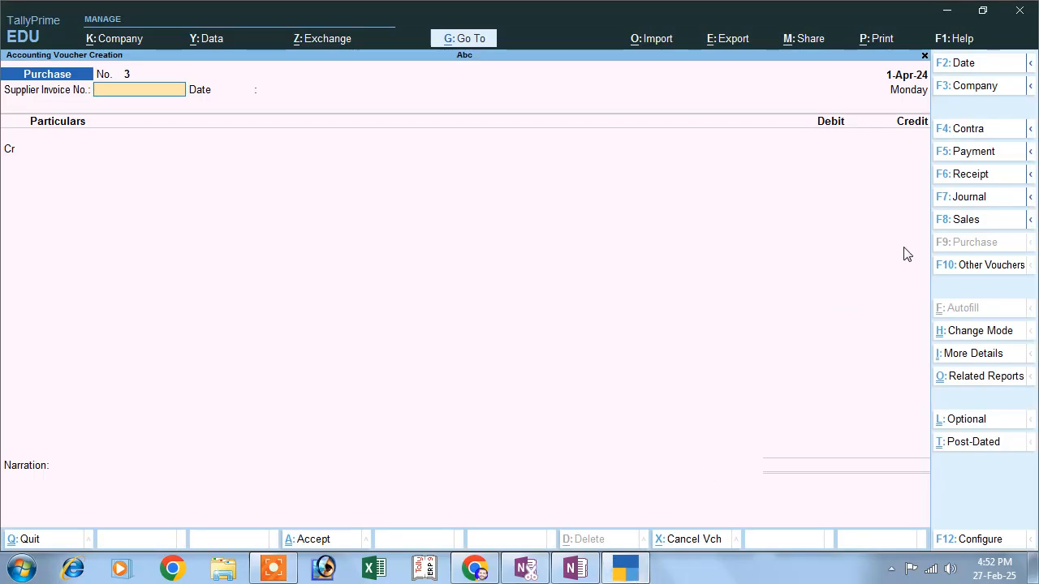
click(964, 221)
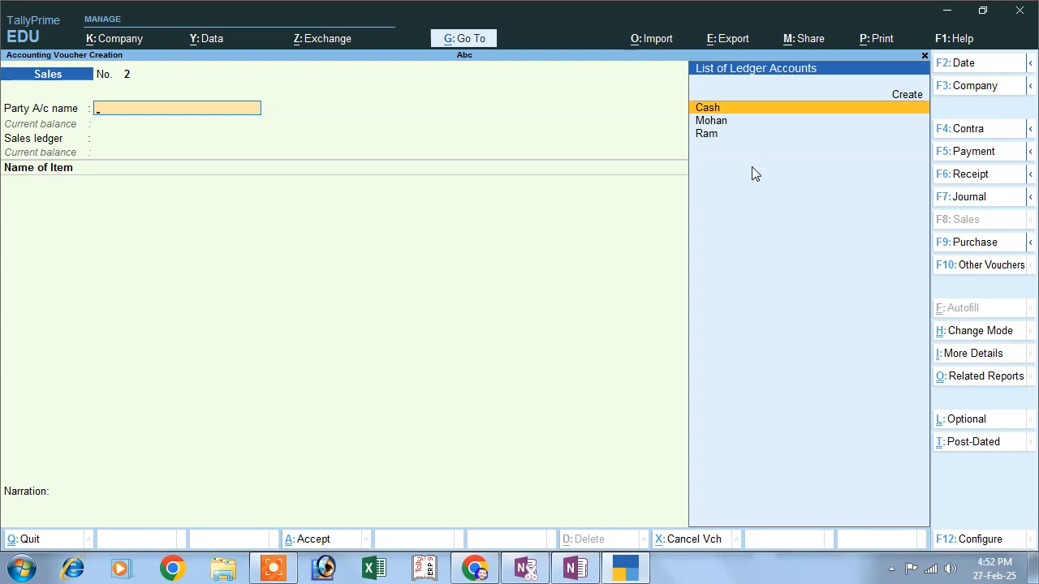
click(958, 332)
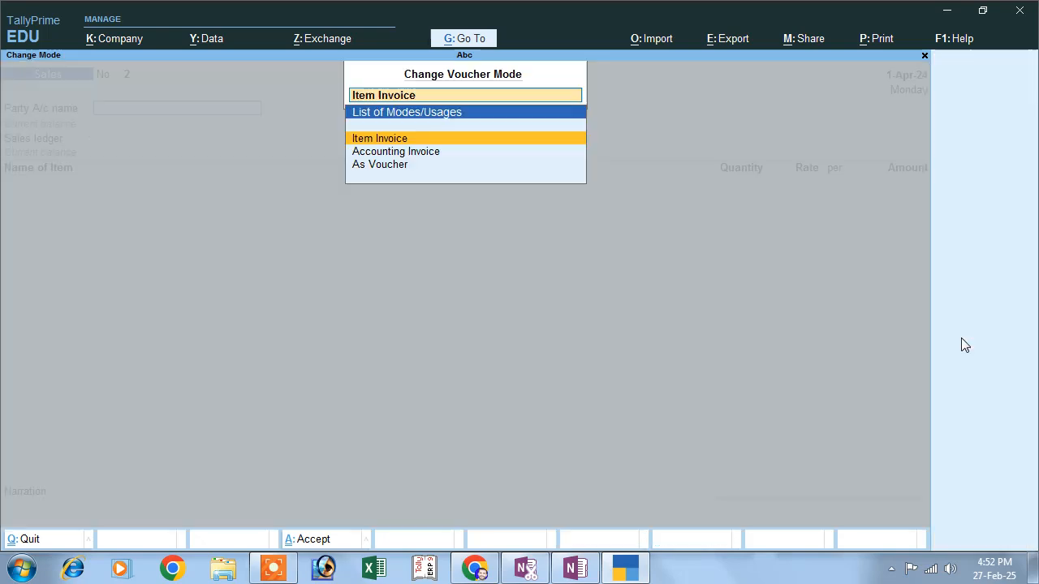
click(392, 166)
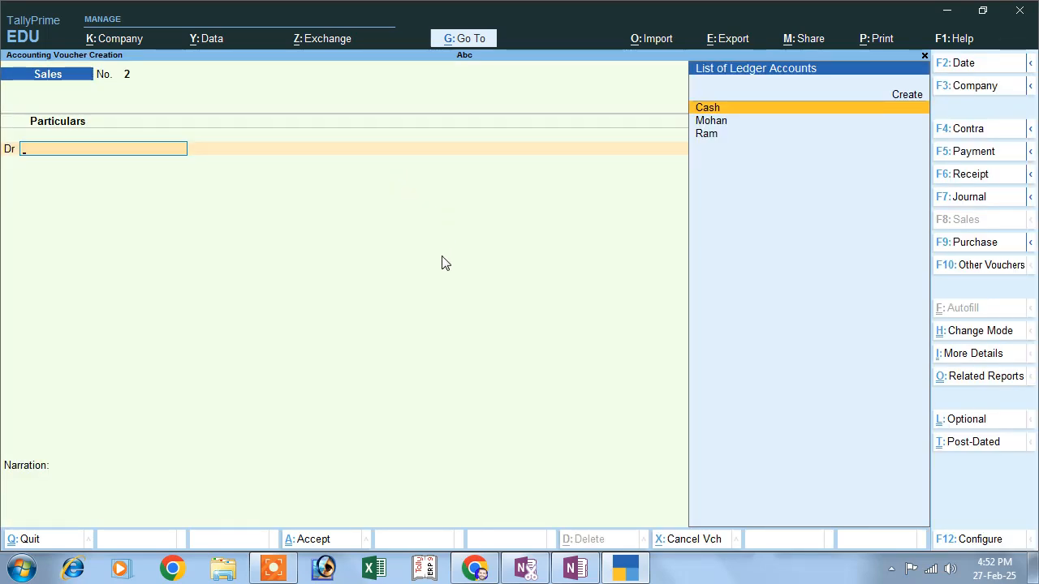
Step: Debit Cash with 2,000 in the sales voucher, leaving the dispatch details blank and keeping the default party details
key(Return)
key(Return)
key(Return)
key(Return)
key(Return)
key(Return)
key(Return)
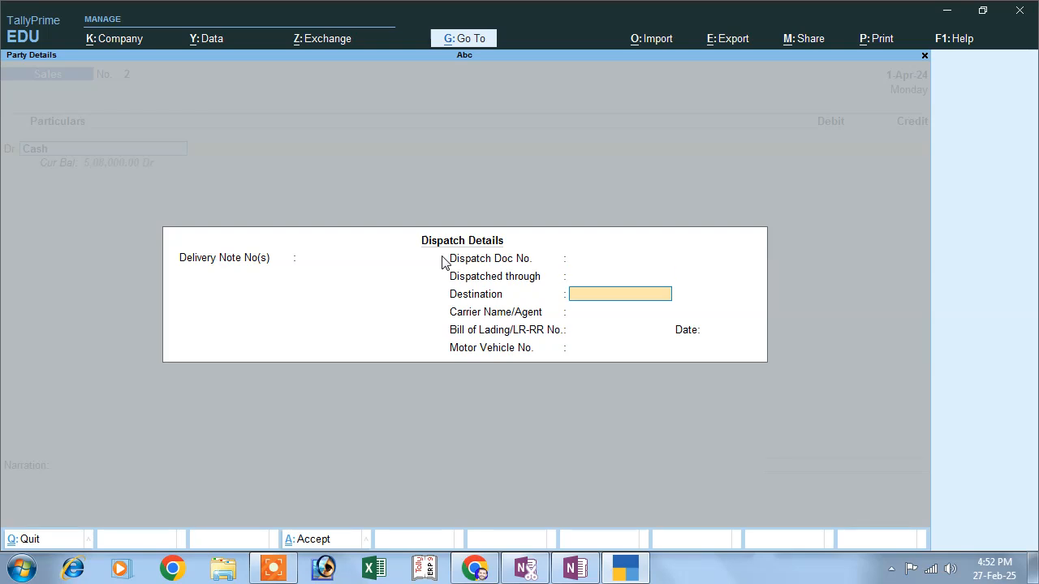
key(Return)
key(Return)
key(Return)
key(Return)
key(Return)
key(Return)
key(Return)
key(Return)
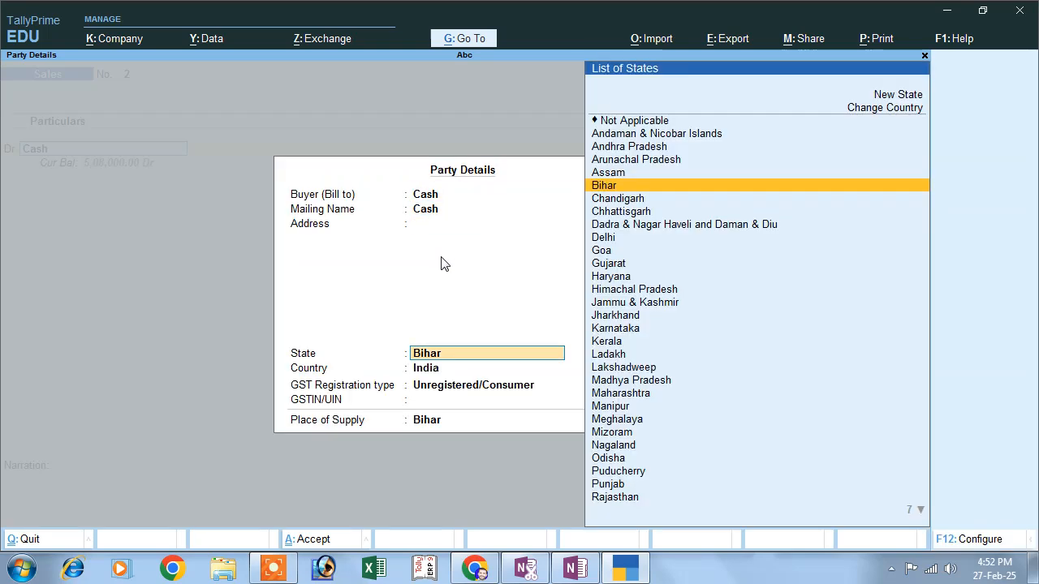
key(Return)
key(Return)
text(2000)
key(Return)
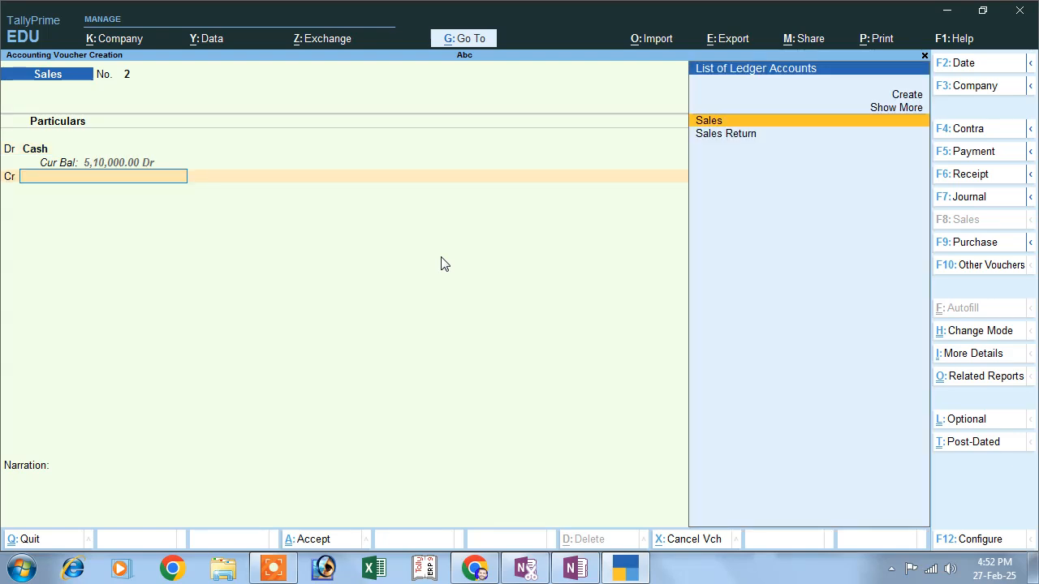
Step: Credit Sales with 2,000, leave the inventory allocations and narration blank and save the sales voucher
key(Return)
key(Return)
key(Return)
key(Return)
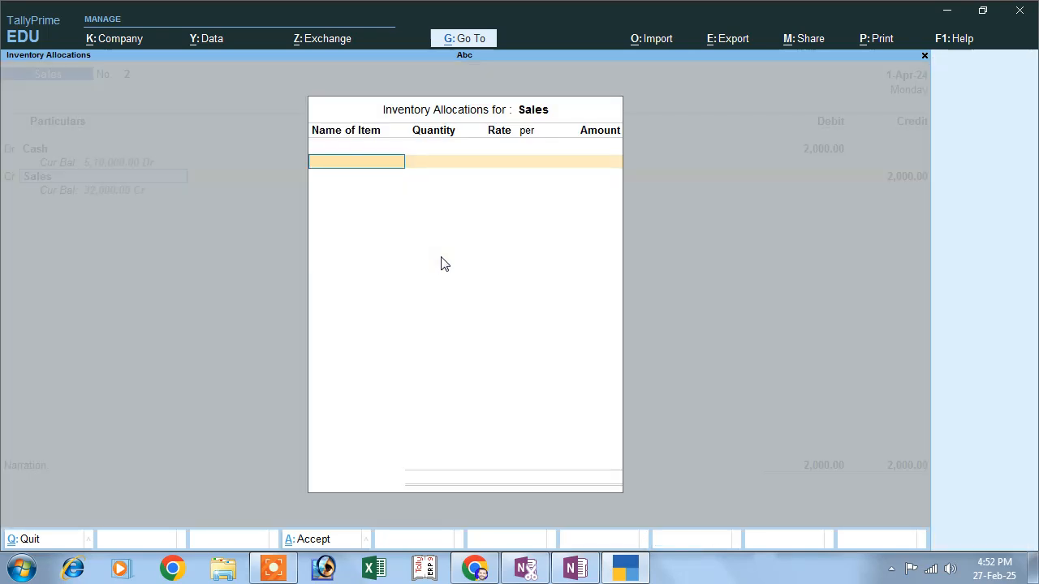
key(Return)
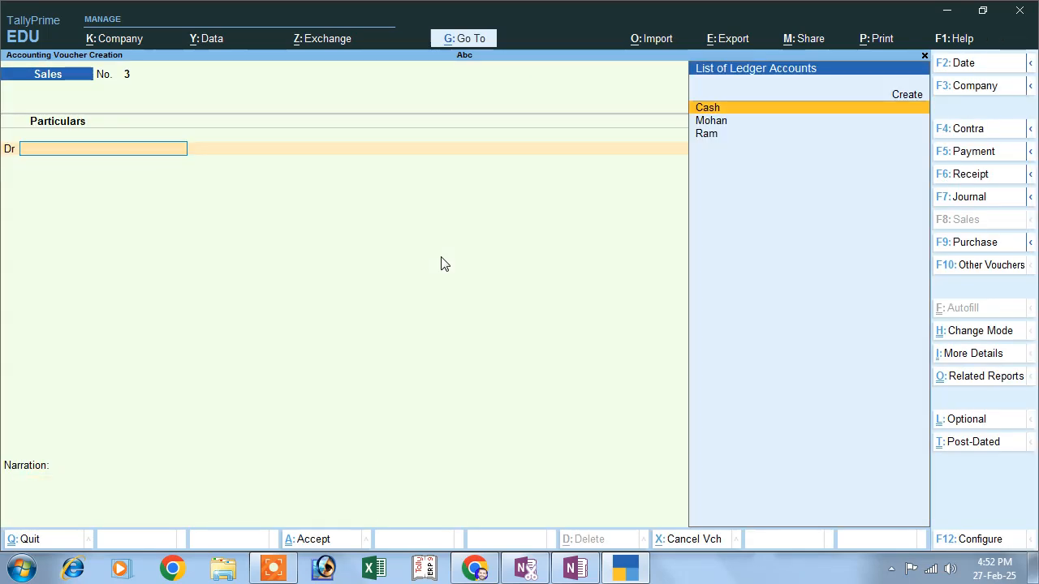
Step: Check the last sale in the notes and debit Cash with 3,000 in a new sales voucher, keeping the default dispatch and party details
click(625, 568)
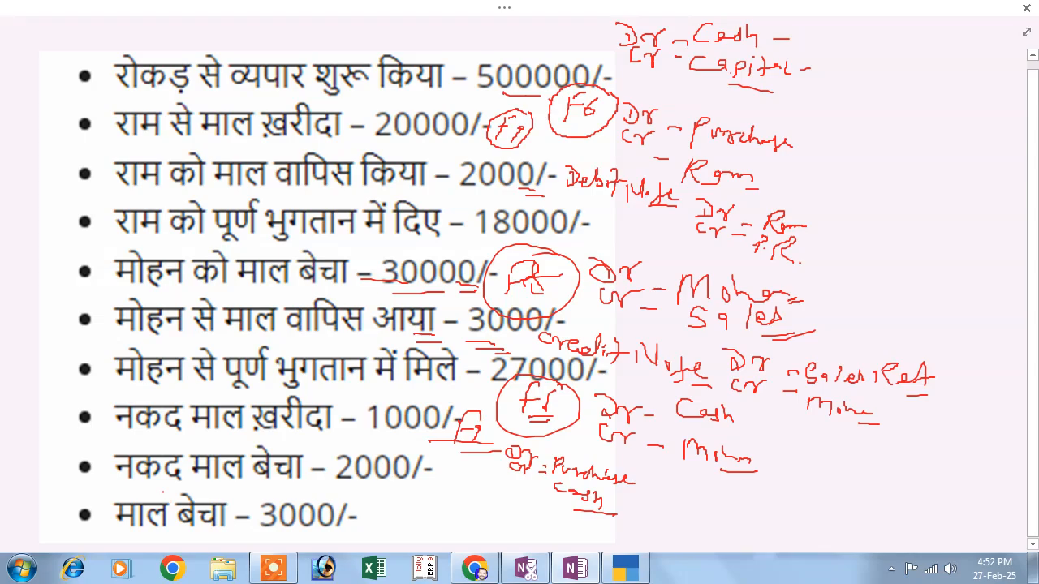
click(624, 568)
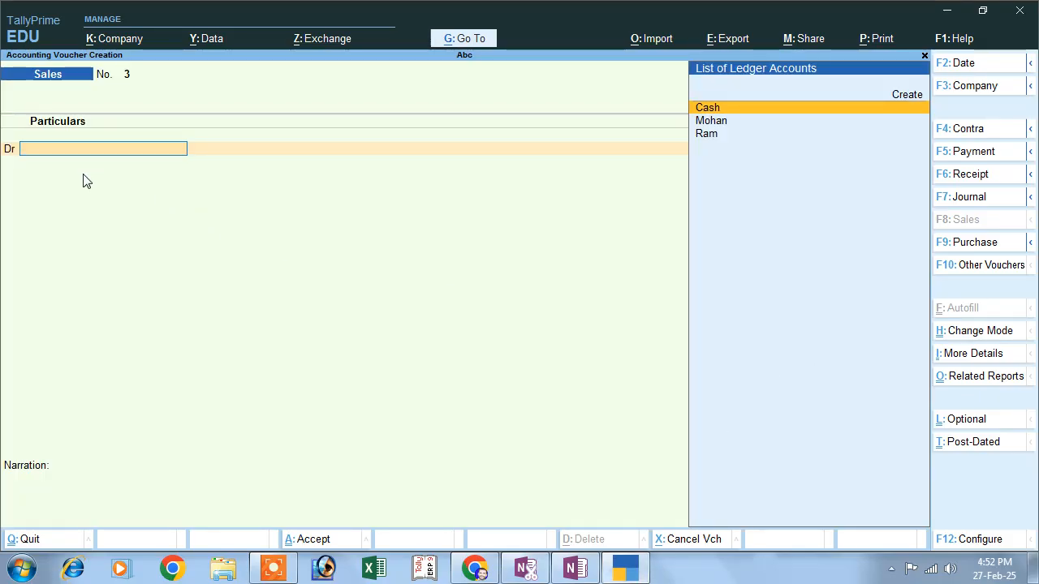
key(Return)
key(Return)
key(Return)
key(Return)
key(Return)
key(Return)
key(Return)
key(Return)
key(Return)
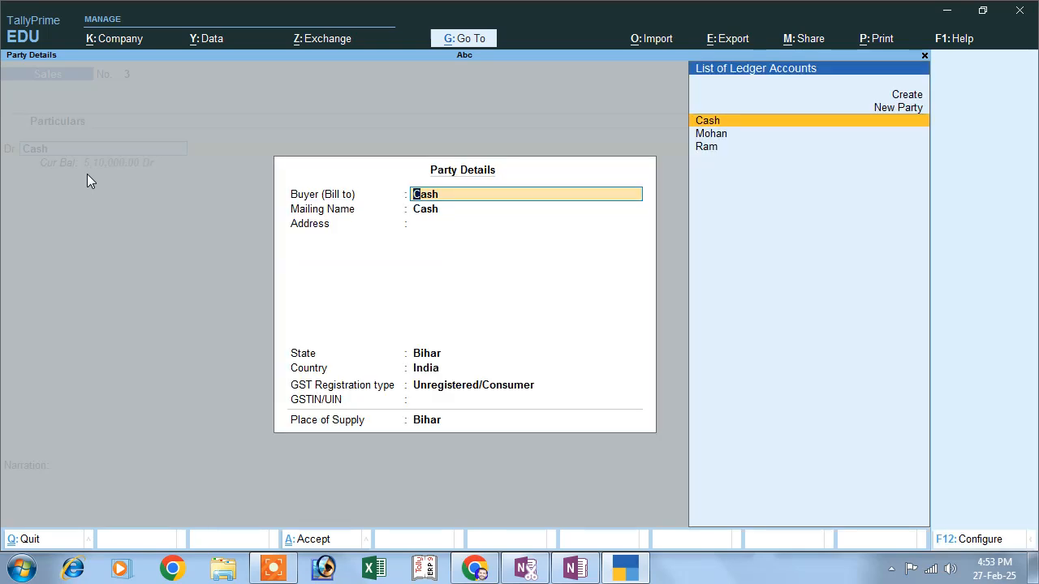
key(Return)
key(Return)
key(Return)
key(Return)
key(Return)
key(Return)
key(Return)
key(Return)
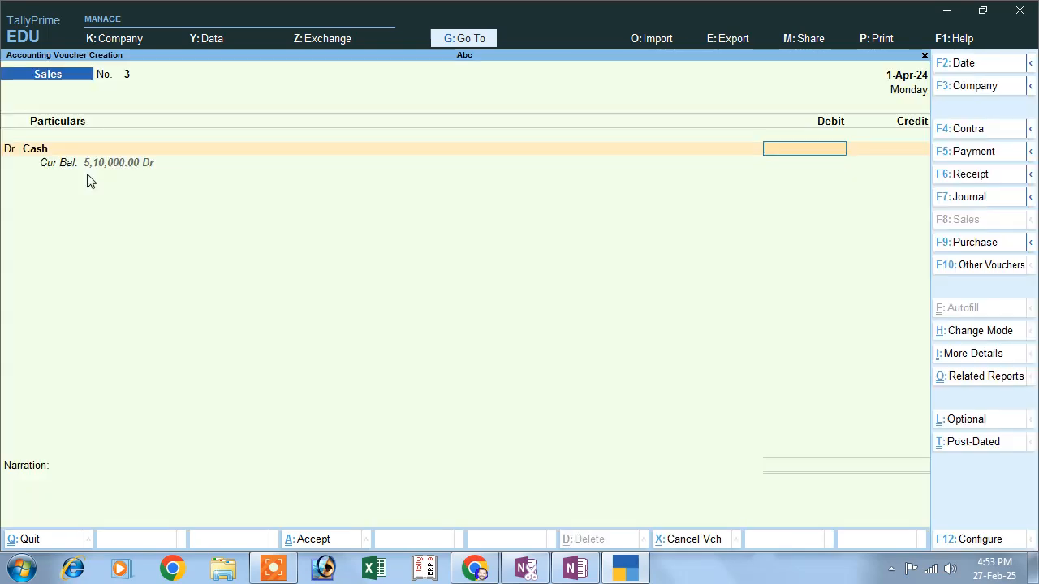
text(3,000)
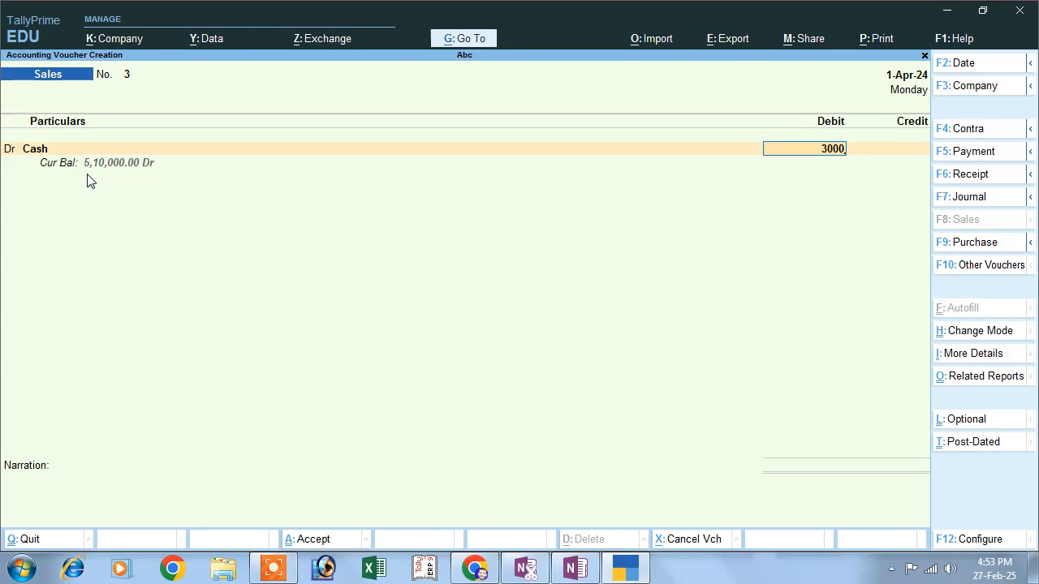
key(Return)
Step: Credit Sales with 3,000, leave the inventory allocations and narration blank and save this last sales voucher
text(s)
key(Return)
key(Return)
key(Return)
key(Return)
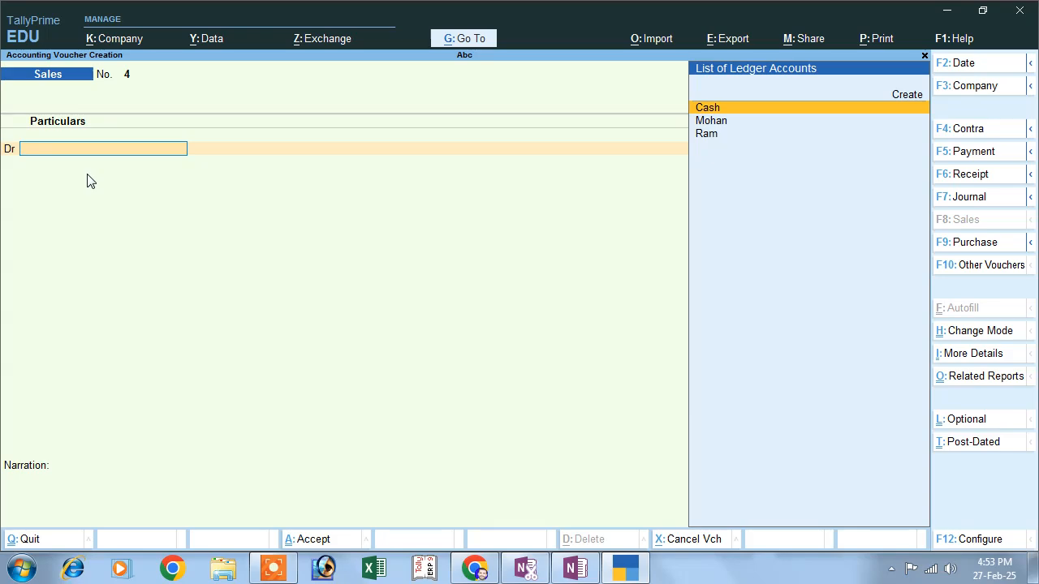
Step: Quit voucher creation and open the Day Book to review the recorded vouchers
key(Escape)
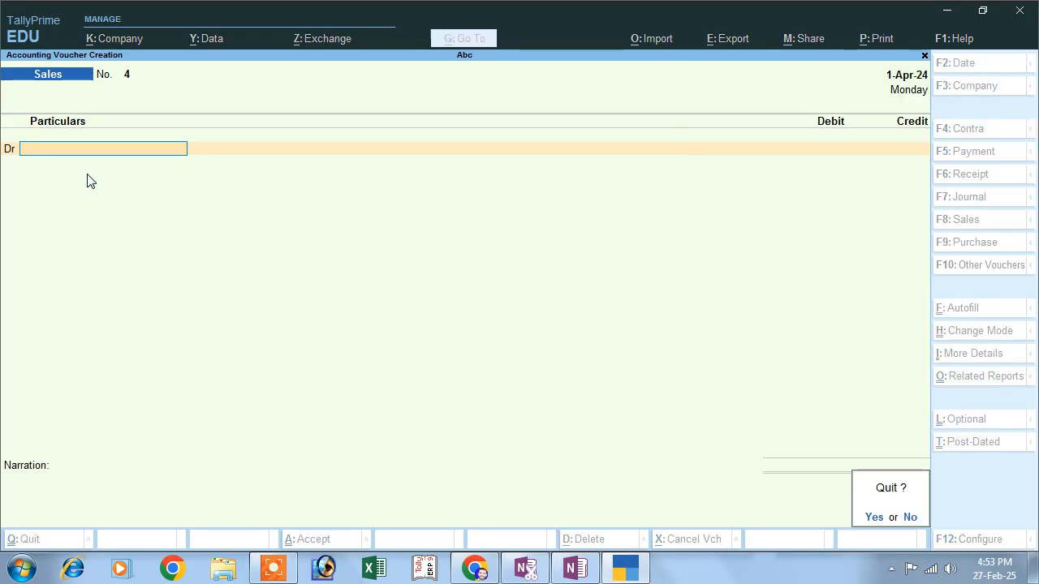
key(Return)
key(Down)
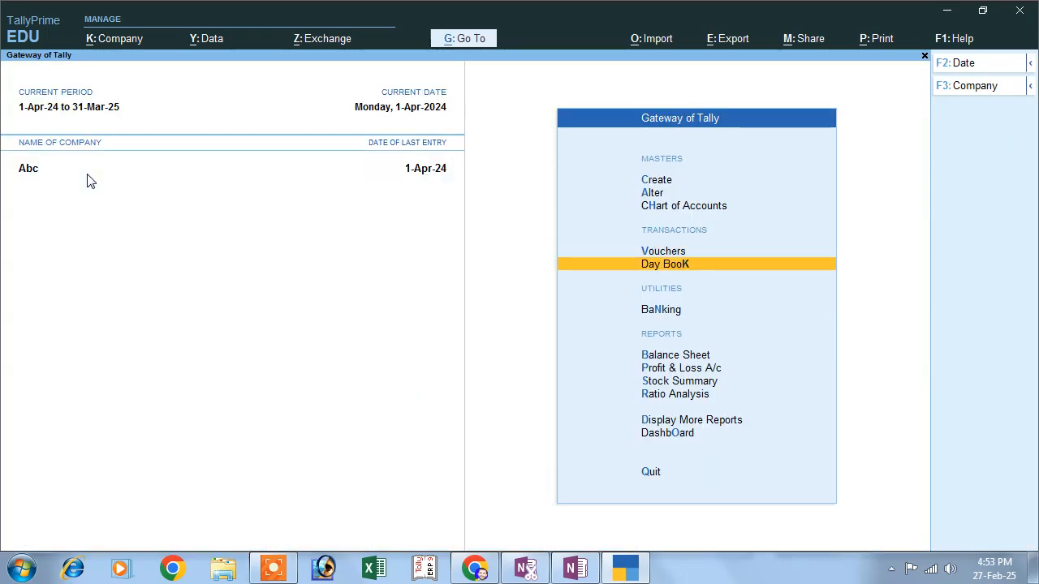
key(Return)
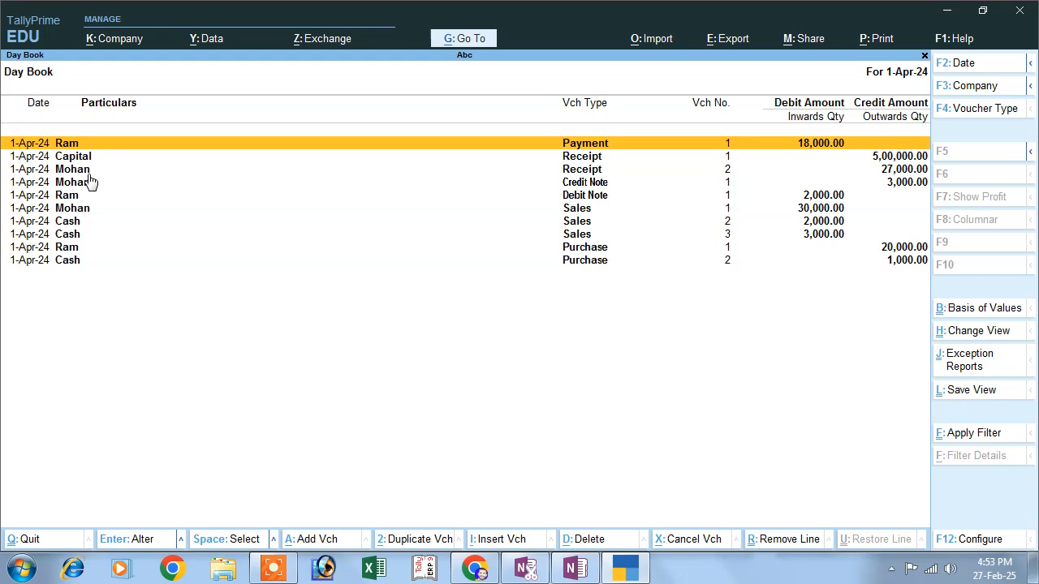